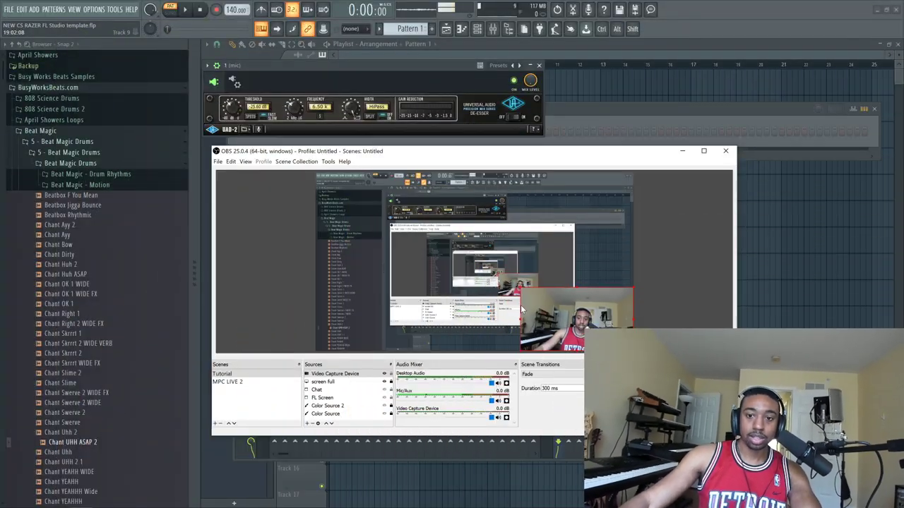
# - Hide OBS, close the UAD de-esser and open the SSL 4000 E from mic insert slot 2
pyautogui.click(682, 151)
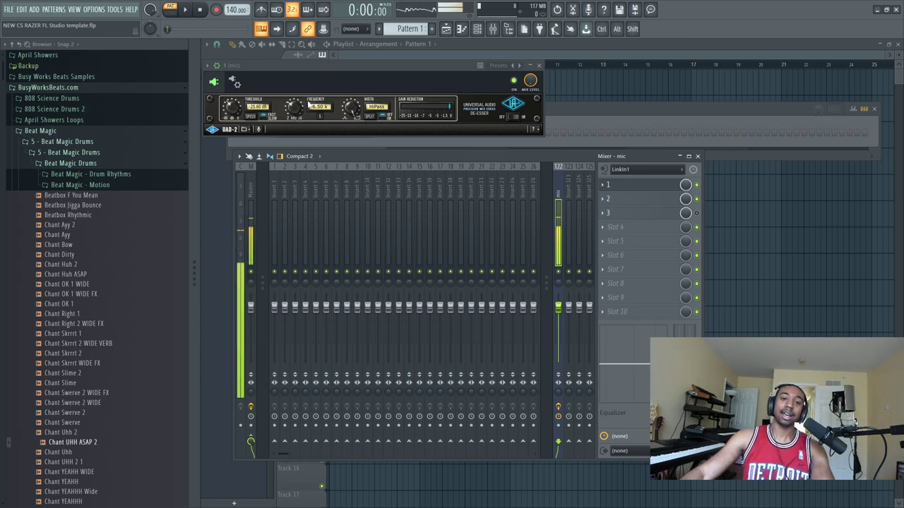
pyautogui.click(538, 65)
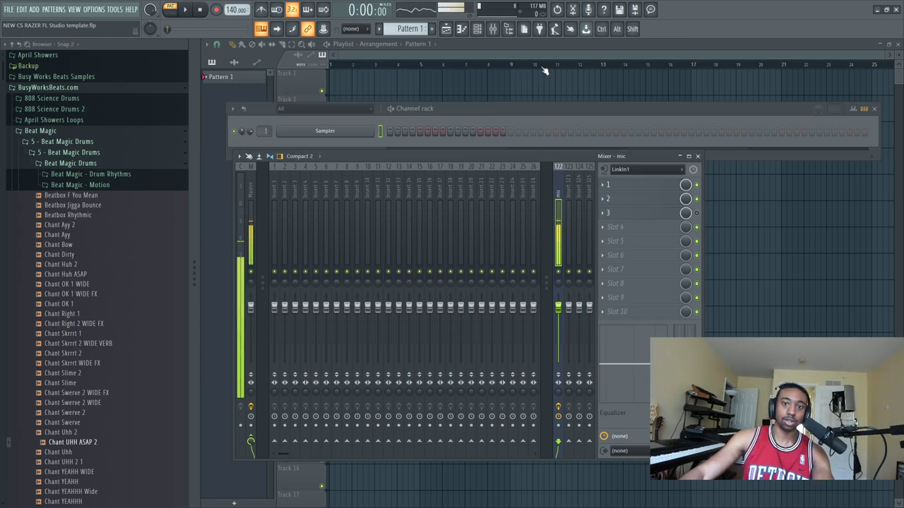
pyautogui.click(627, 200)
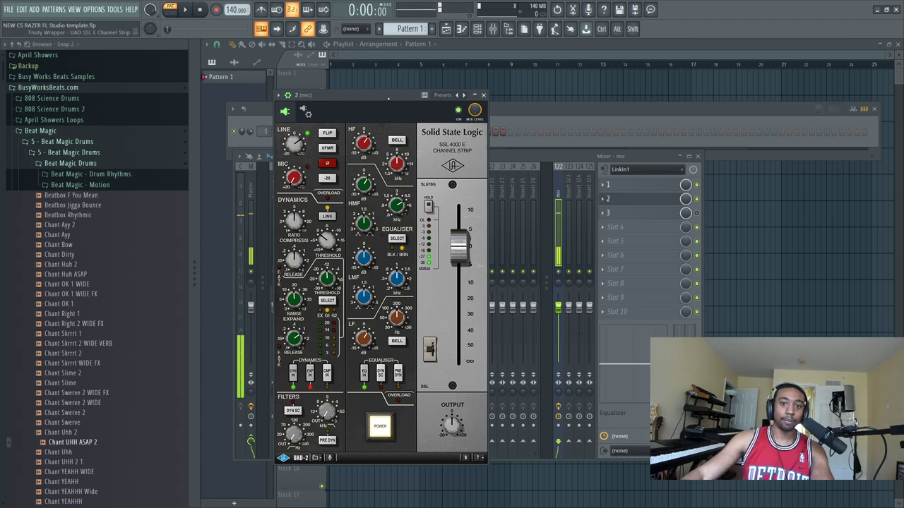
# - Hide the browser and place the SSL 4000 E window to the right of the mixer
pyautogui.moveTo(388, 97); pyautogui.dragTo(316, 53)
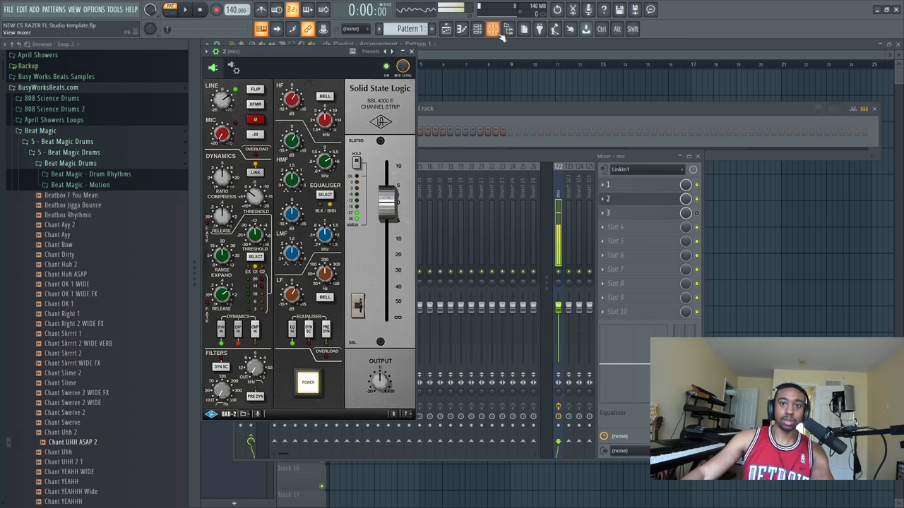
pyautogui.click(509, 29)
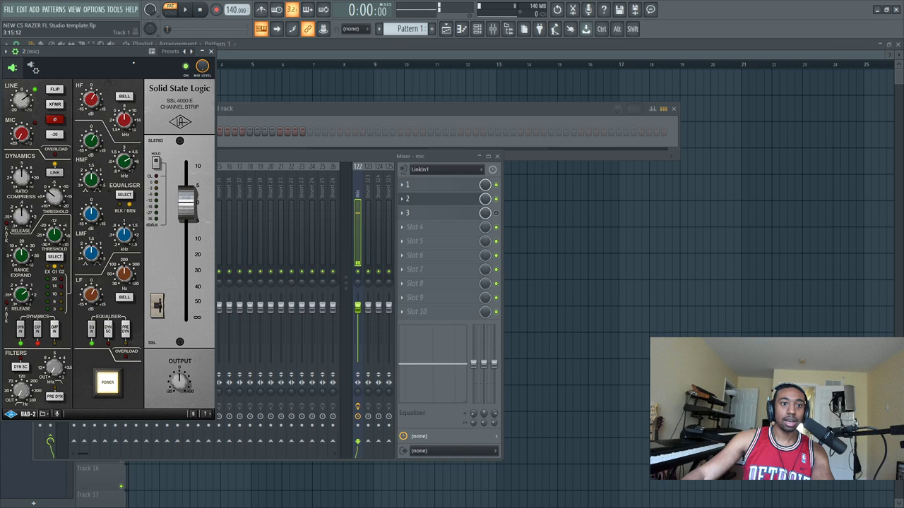
pyautogui.moveTo(116, 54); pyautogui.dragTo(163, 59)
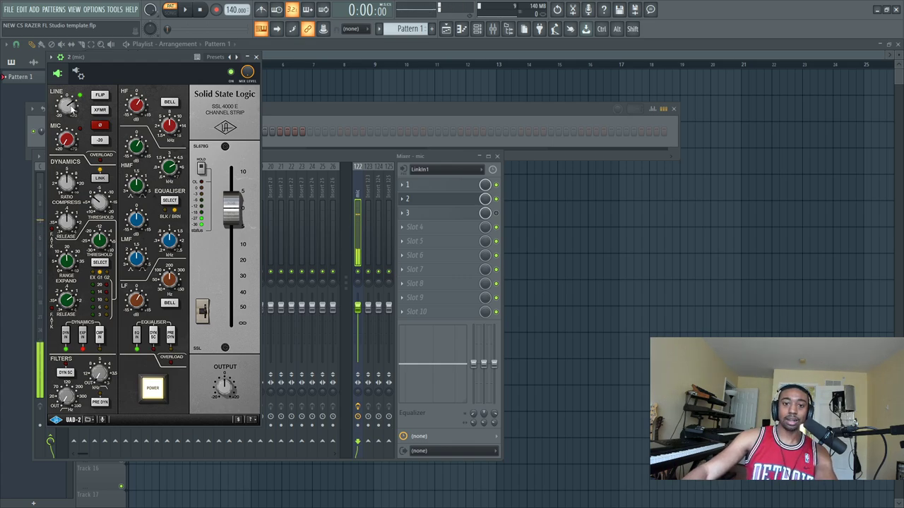
pyautogui.moveTo(106, 63); pyautogui.dragTo(559, 115)
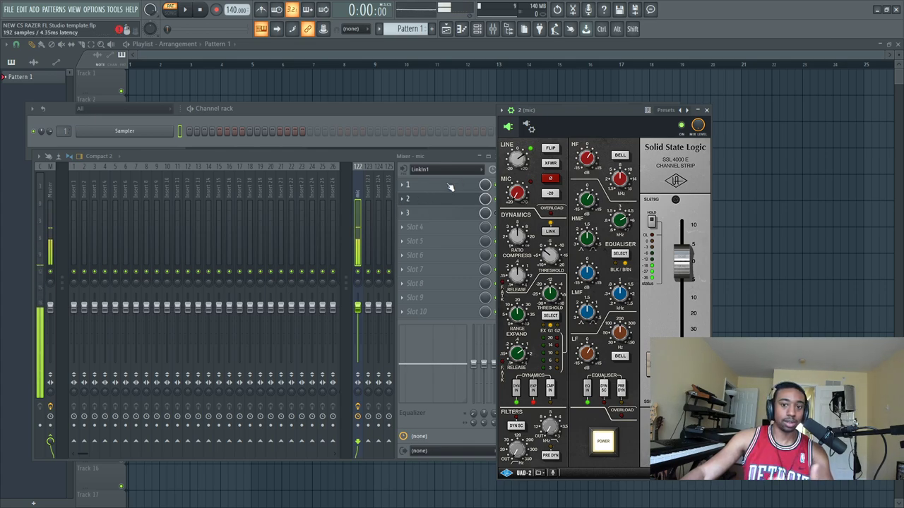
# - Work the SSL LINE knob up and down until the line gain settles near 4 dB
pyautogui.moveTo(518, 157); pyautogui.dragTo(519, 168)
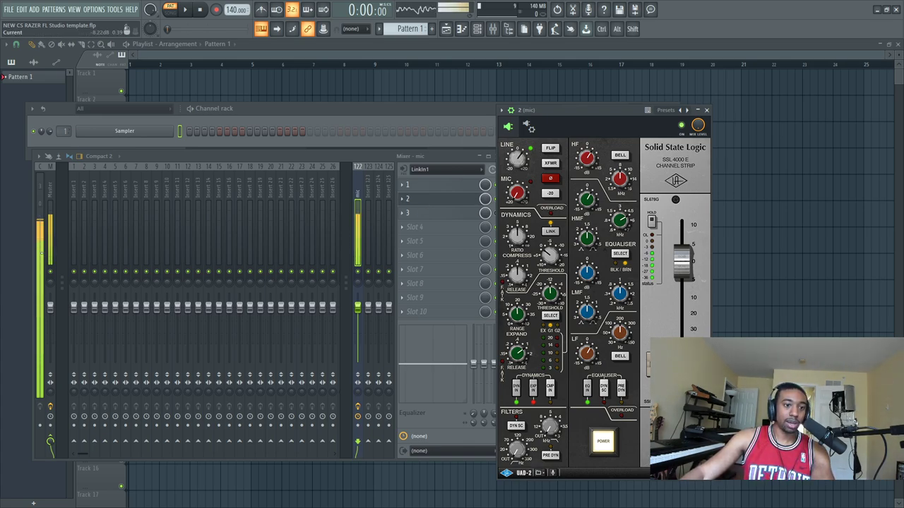
pyautogui.click(40, 242)
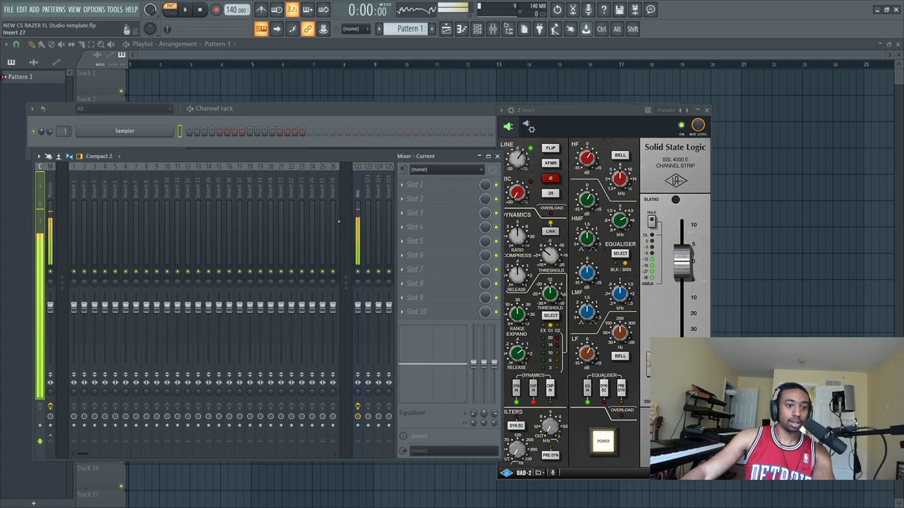
pyautogui.click(520, 159)
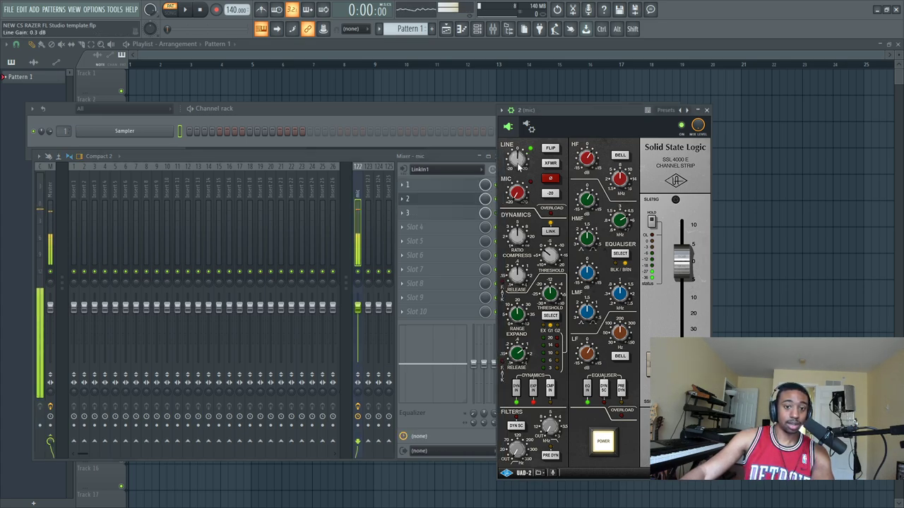
pyautogui.moveTo(518, 165); pyautogui.dragTo(516, 183)
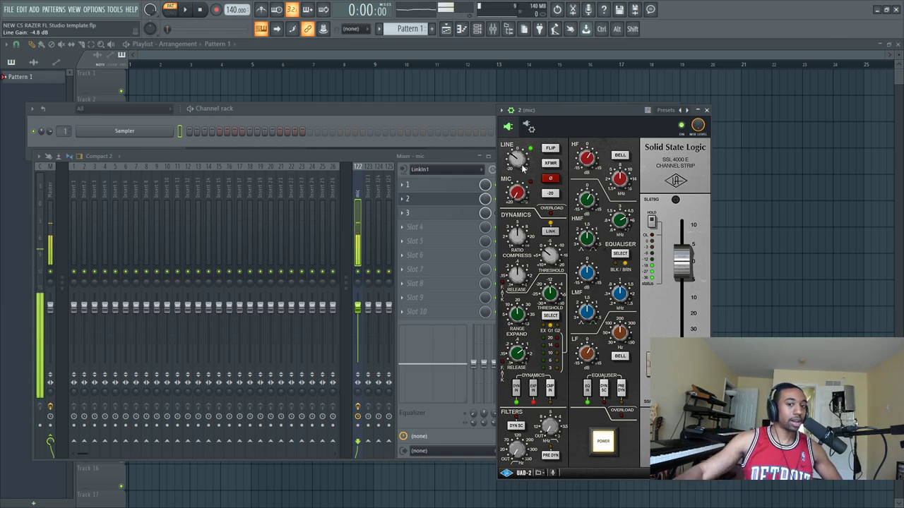
pyautogui.moveTo(521, 165); pyautogui.dragTo(520, 128)
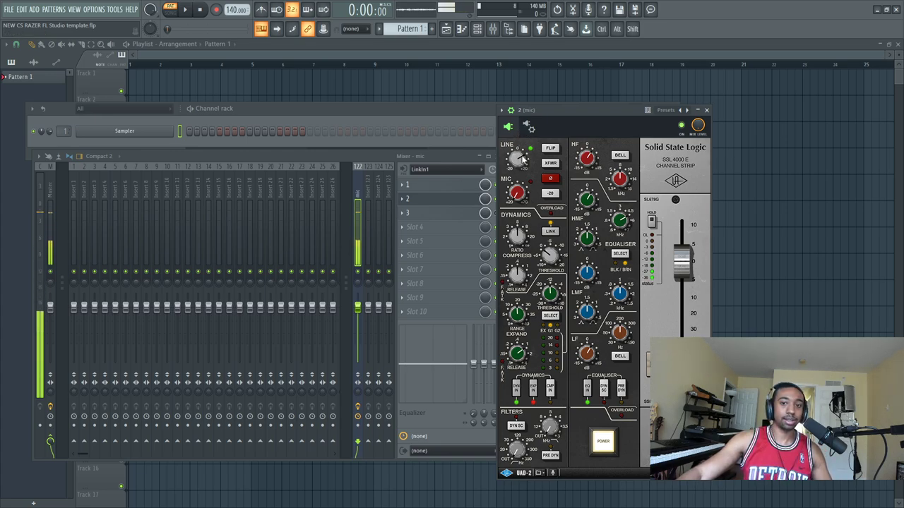
pyautogui.moveTo(517, 159)
pyautogui.mouseDown()
pyautogui.moveTo(517, 174)
pyautogui.moveTo(517, 159)
pyautogui.mouseUp()
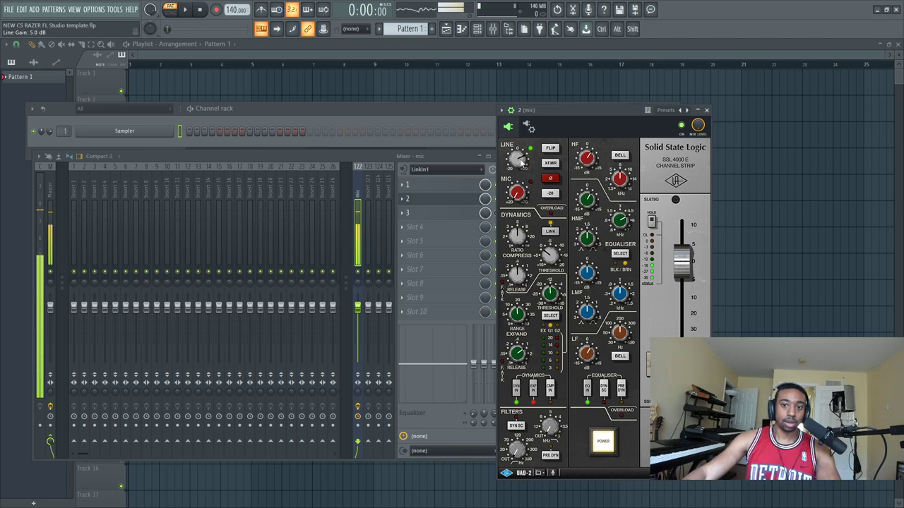
pyautogui.moveTo(520, 160); pyautogui.dragTo(519, 154)
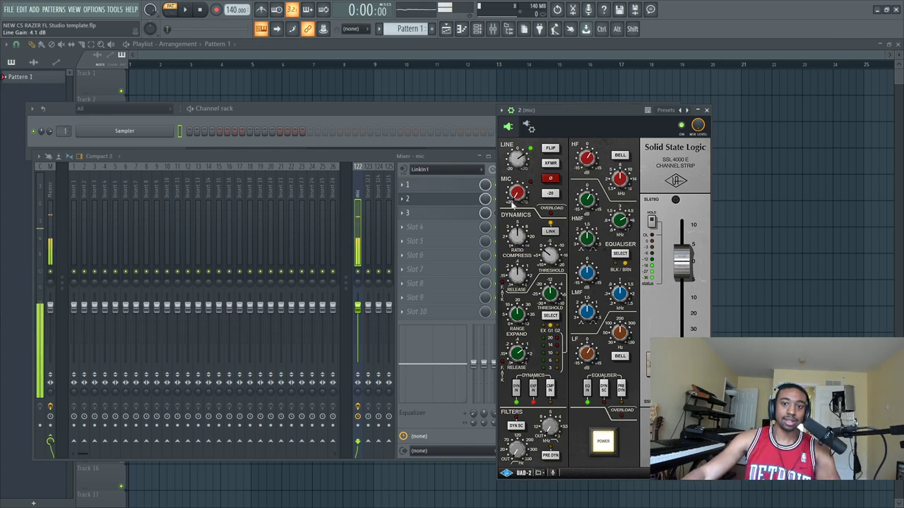
# - Drop the SSL mic gain to 20 dB, set the high-pass near 199 Hz, and shift the window left
pyautogui.click(517, 191)
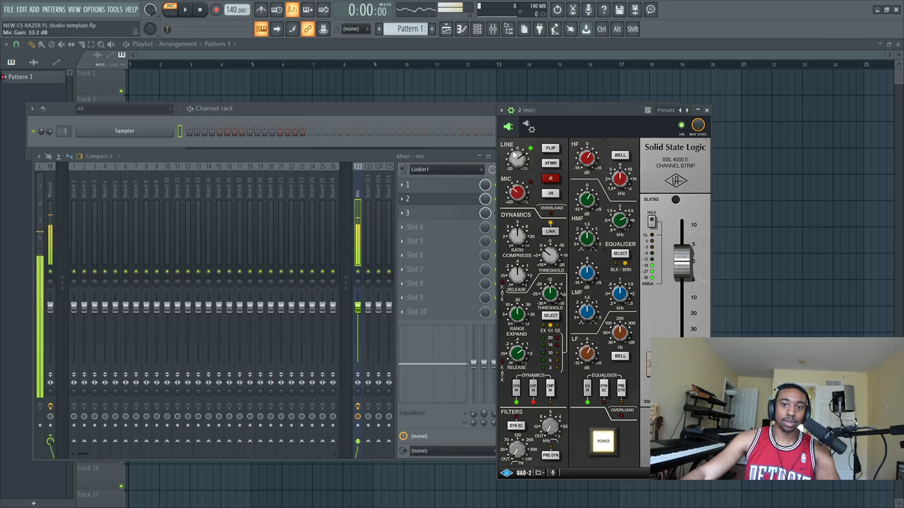
pyautogui.moveTo(518, 191); pyautogui.dragTo(523, 201)
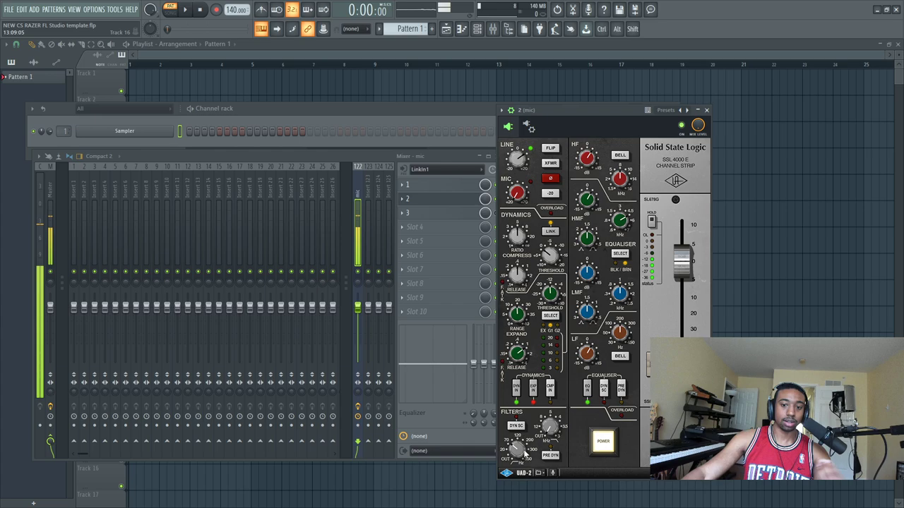
pyautogui.moveTo(518, 449); pyautogui.dragTo(519, 393)
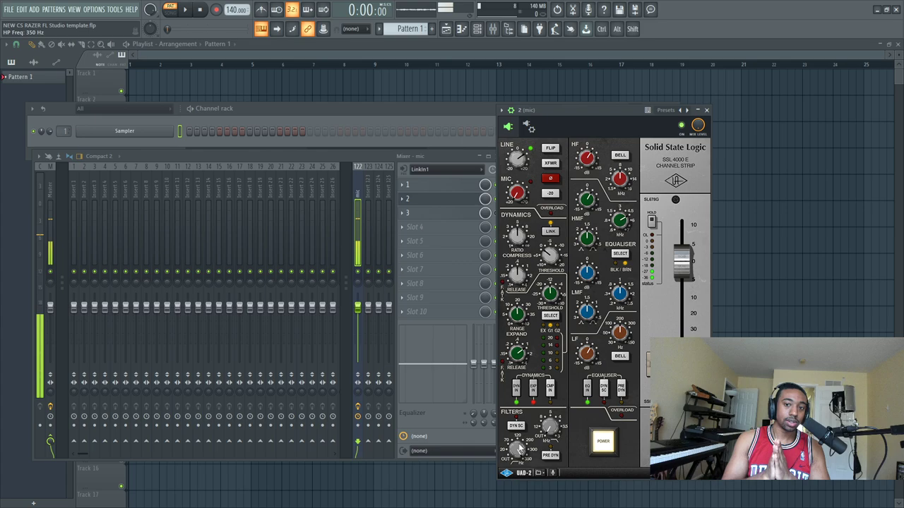
pyautogui.moveTo(562, 109); pyautogui.dragTo(226, 73)
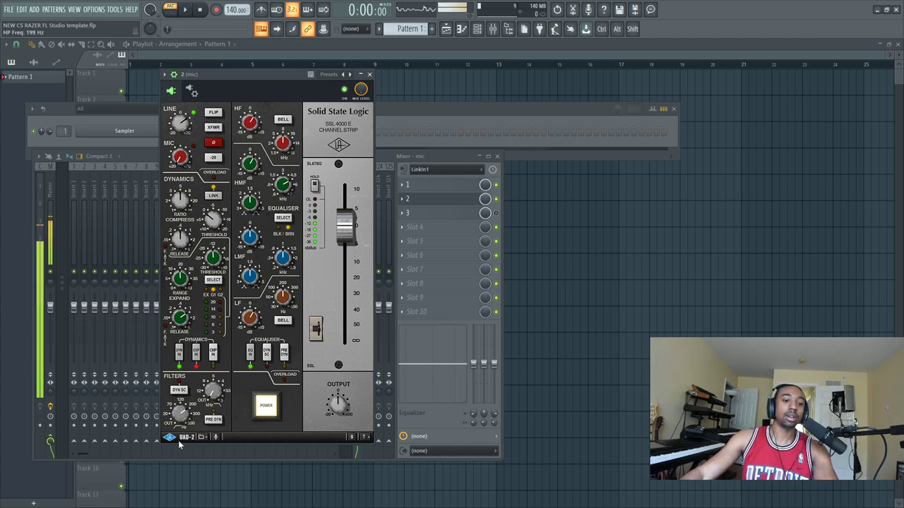
# - Turn the SSL Filters HP Freq knob up to about 318 Hz
pyautogui.scroll(3, 181, 427)
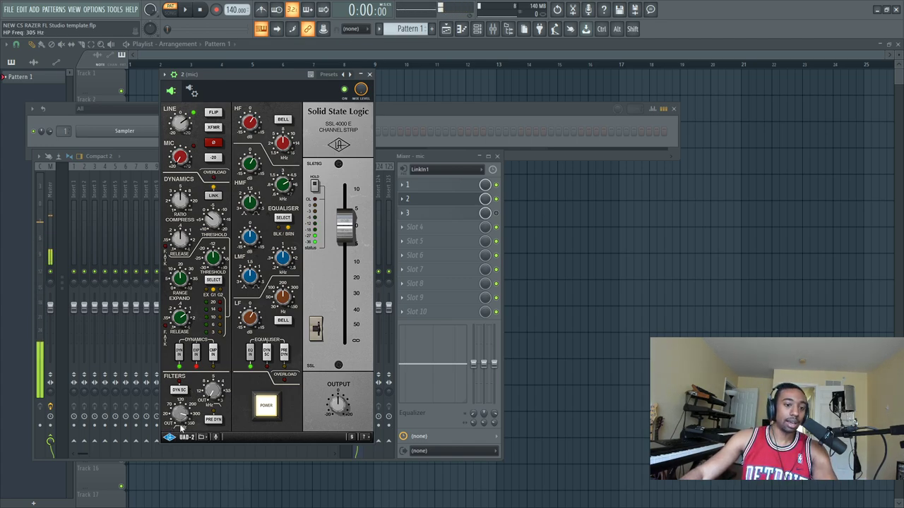
pyautogui.scroll(-2, 181, 427)
pyautogui.scroll(2, 181, 427)
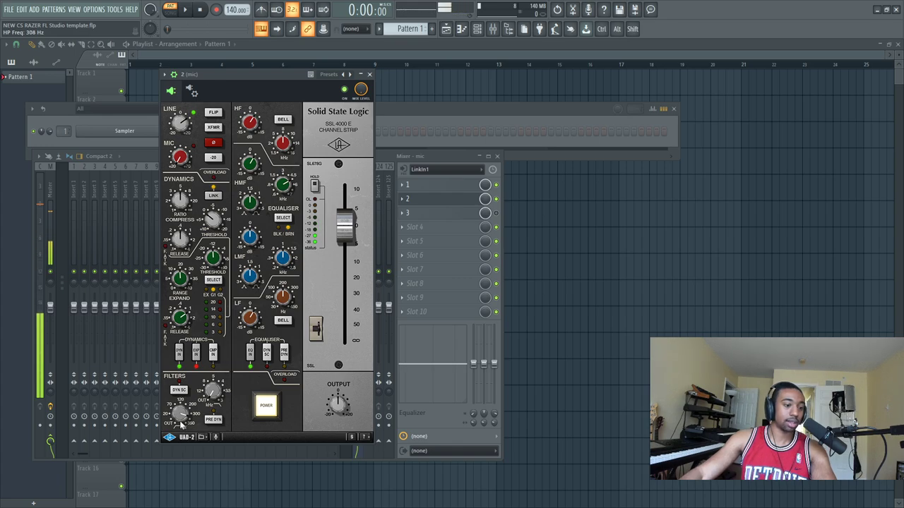
pyautogui.moveTo(181, 426); pyautogui.dragTo(181, 410)
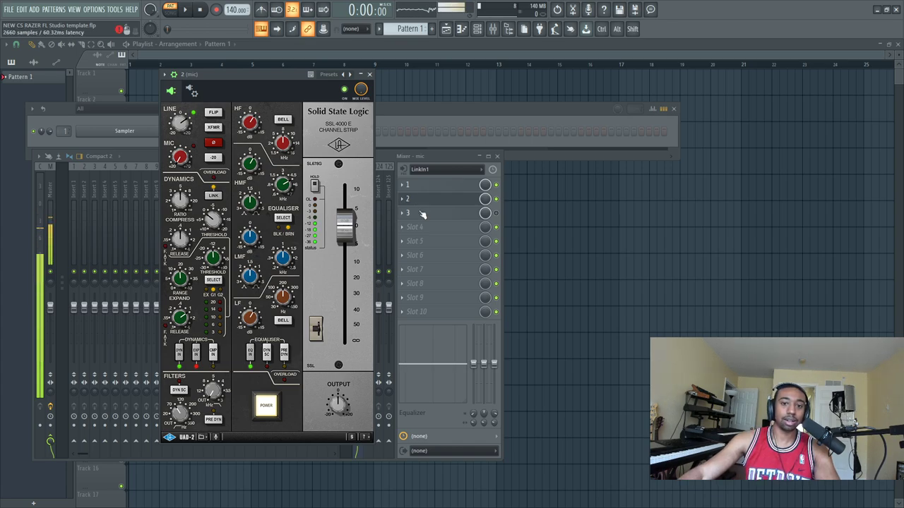
# - Load Ozone 9 Equalizer into empty mic insert slot 4 and position its window at the top
pyautogui.click(439, 232)
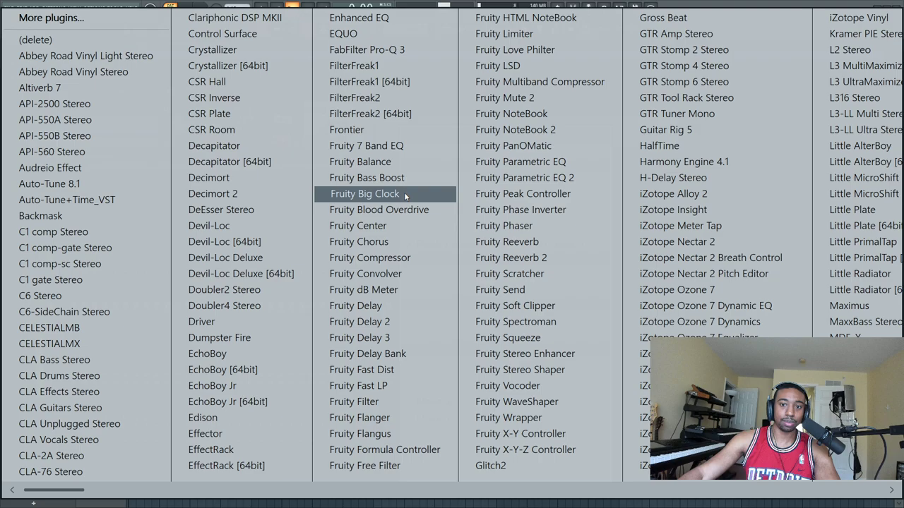
pyautogui.scroll(-3, 405, 193)
pyautogui.scroll(-2, 407, 194)
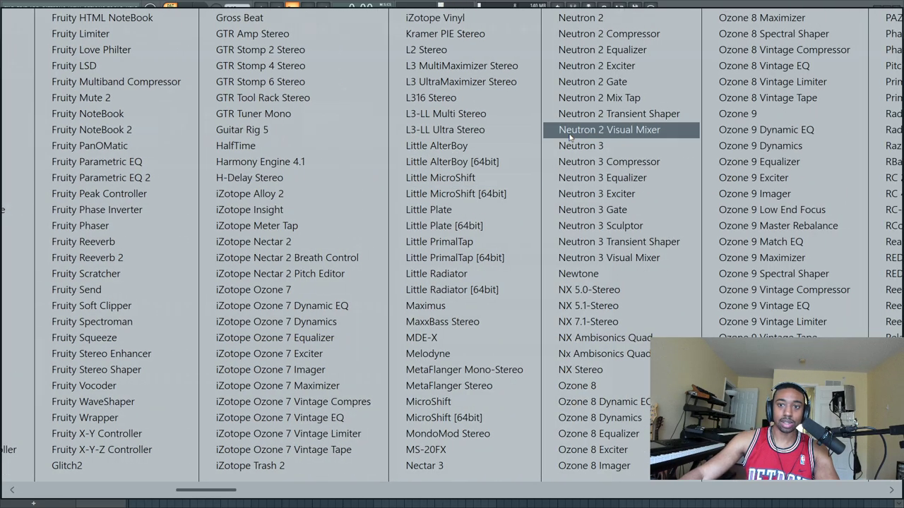
pyautogui.scroll(-3, 607, 130)
pyautogui.click(380, 162)
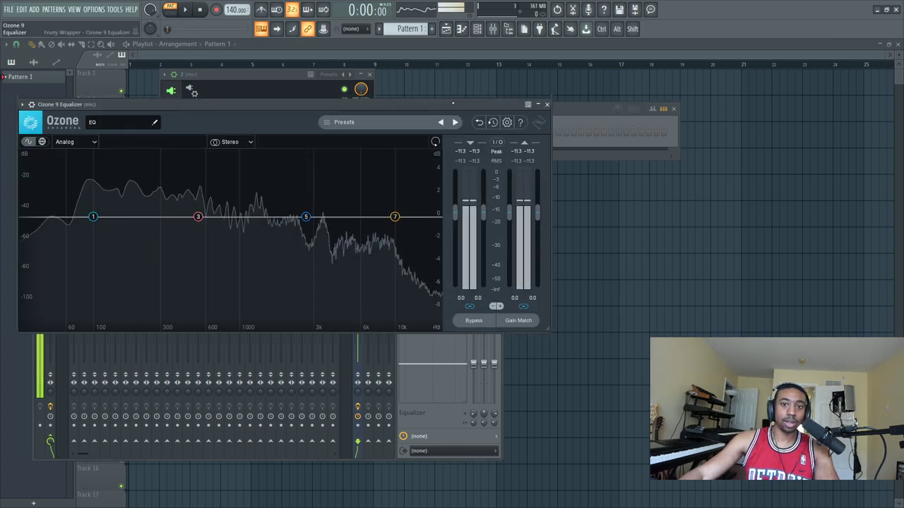
pyautogui.moveTo(452, 100); pyautogui.dragTo(452, 253)
pyautogui.click(444, 205)
pyautogui.click(443, 202)
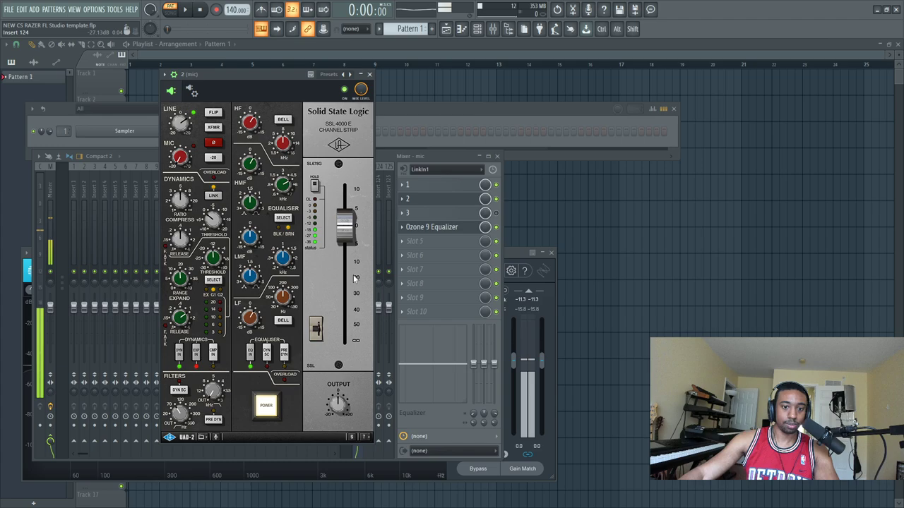
pyautogui.click(431, 226)
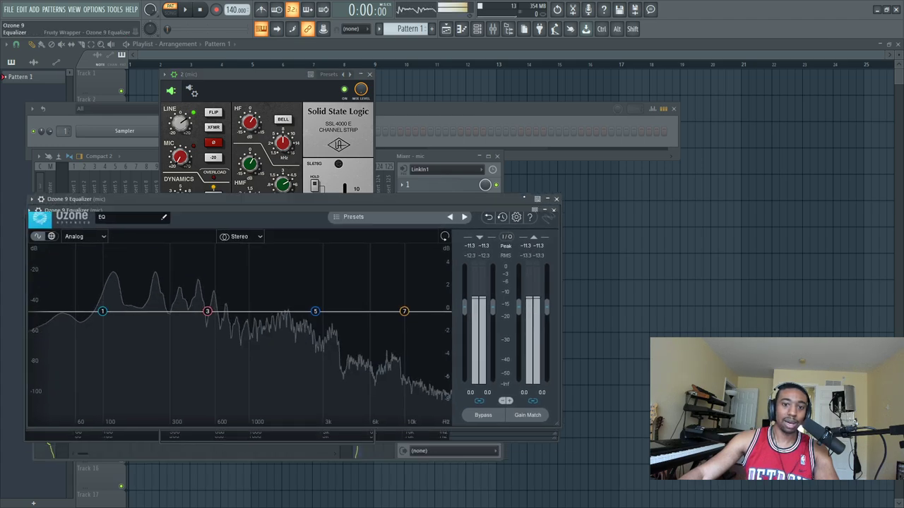
pyautogui.moveTo(371, 205); pyautogui.dragTo(373, 87)
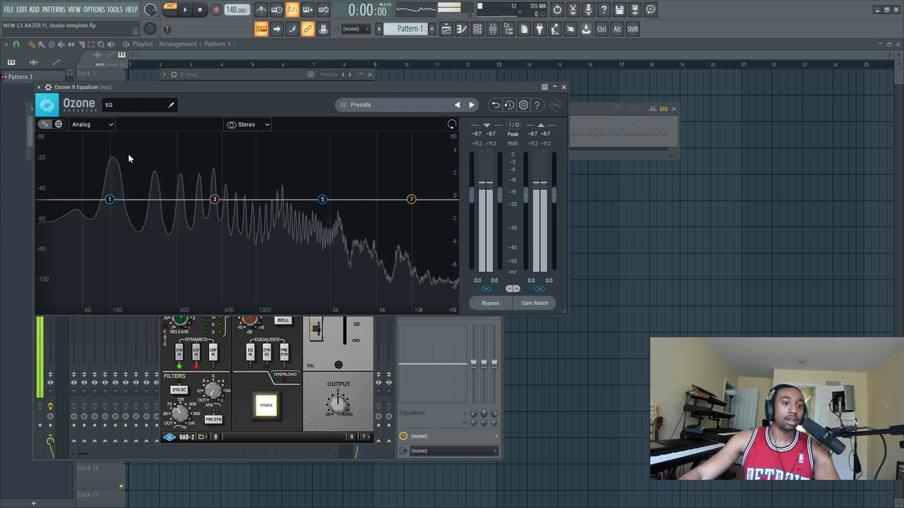
# - Add an EQ dip around 105 Hz and check the bands' frequency, gain and Q
pyautogui.moveTo(118, 200); pyautogui.dragTo(200, 214)
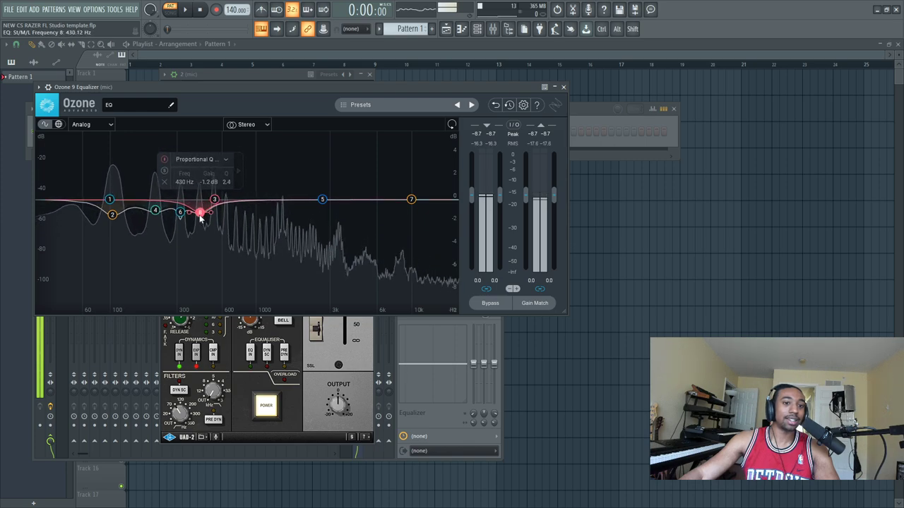
pyautogui.click(156, 212)
pyautogui.click(111, 214)
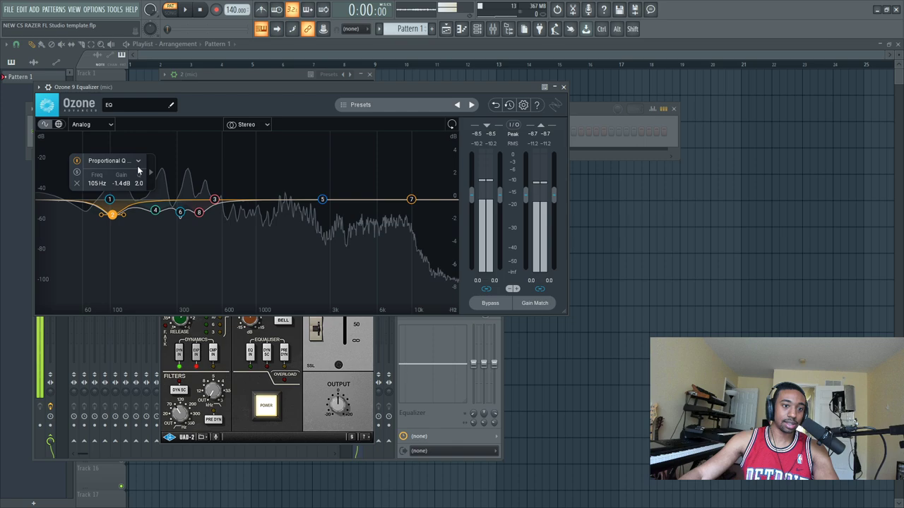
# - Close all windows with F12, reopen the mixer and bring up the mic track's Ozone 9 Equalizer
pyautogui.click(554, 87)
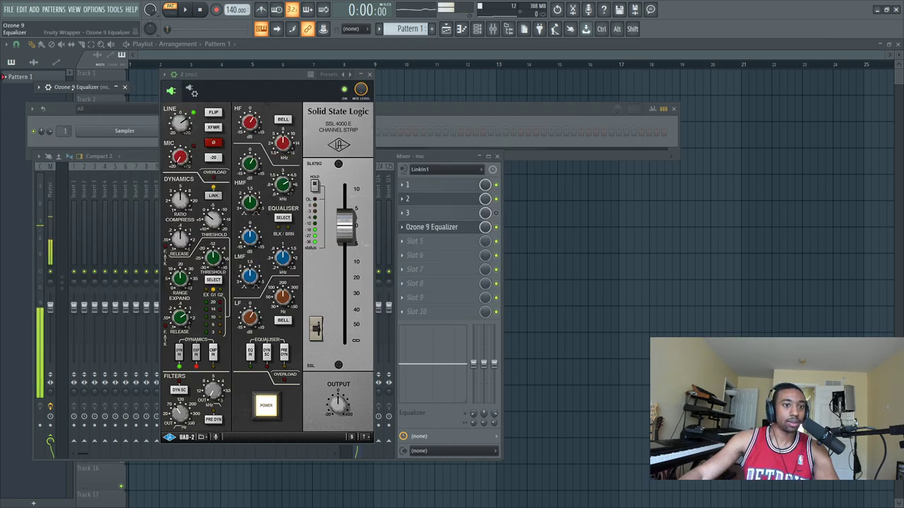
pyautogui.press('F12')
pyautogui.click(494, 28)
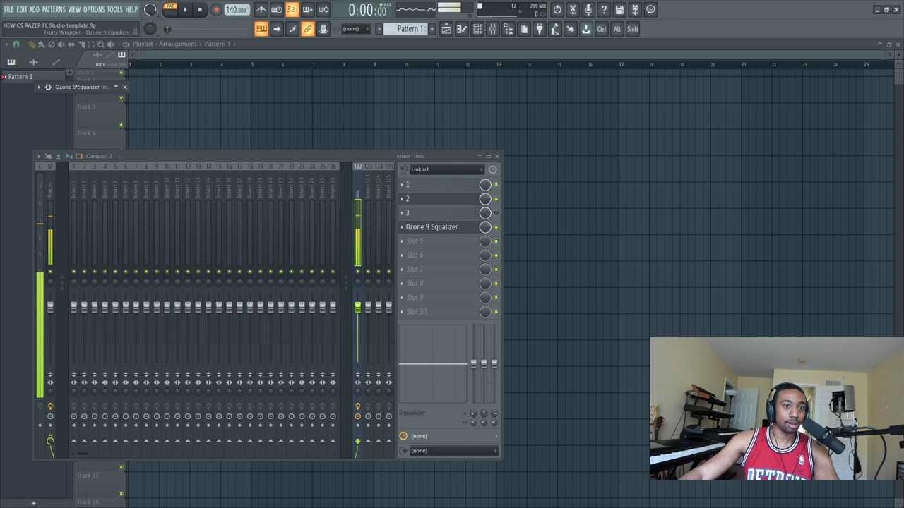
pyautogui.click(67, 87)
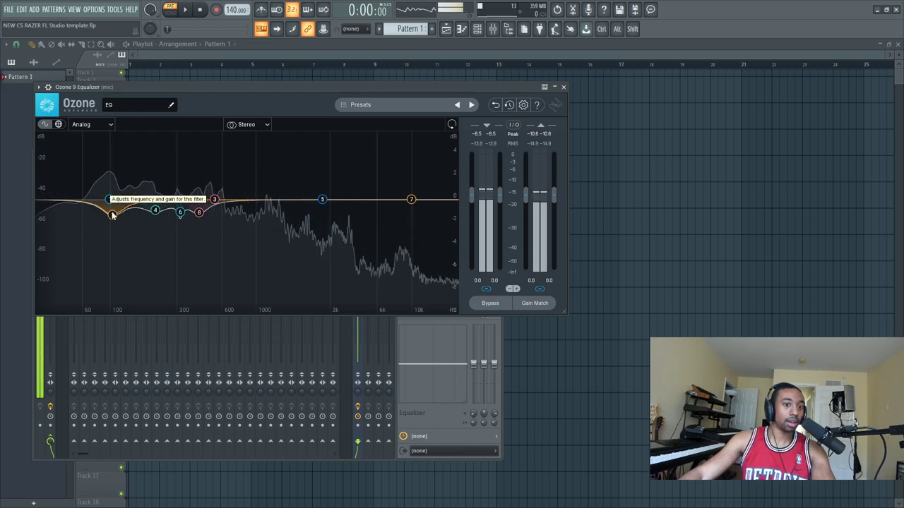
# - Place Ozone EQ band 2 at about 101 Hz and band 4 at about 203 Hz
pyautogui.moveTo(113, 214); pyautogui.dragTo(107, 214)
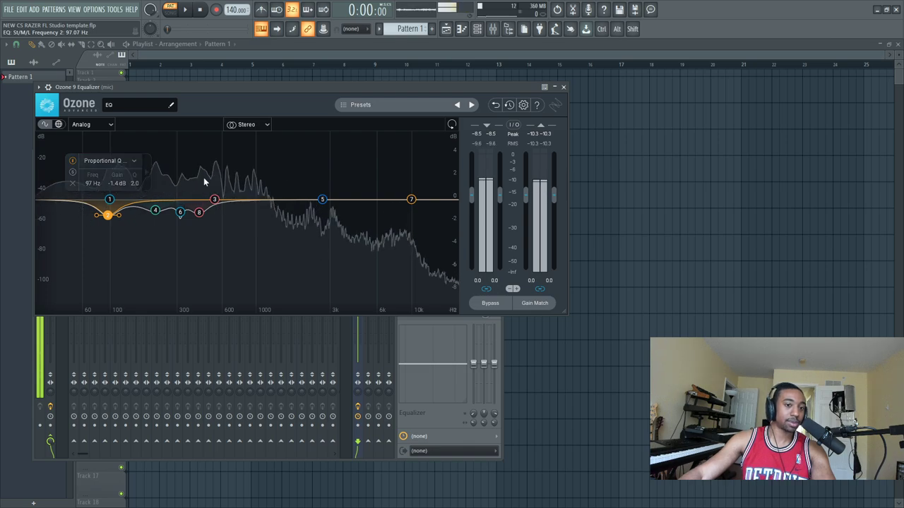
pyautogui.moveTo(203, 87); pyautogui.dragTo(222, 93)
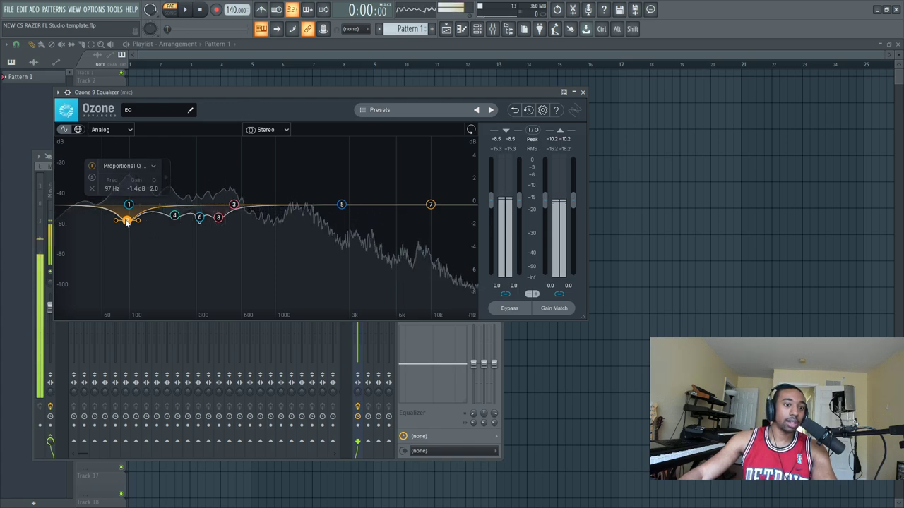
pyautogui.moveTo(127, 220); pyautogui.dragTo(128, 221)
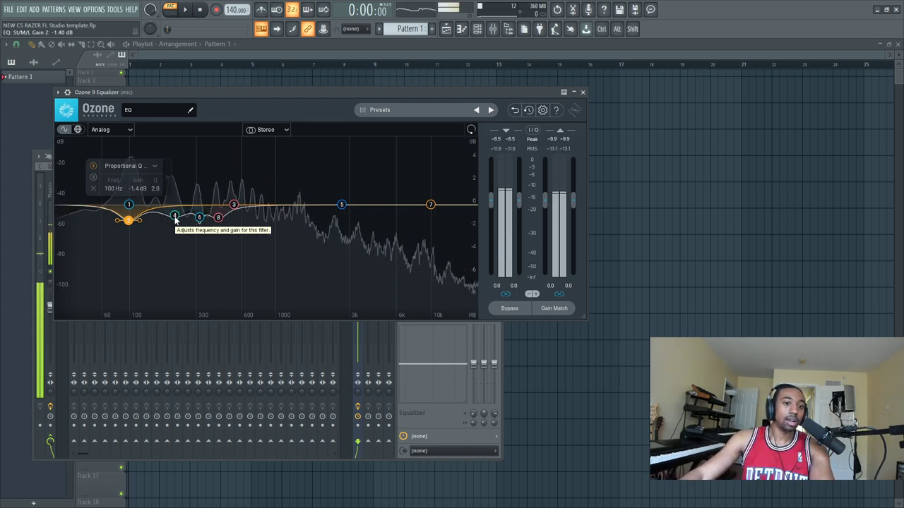
pyautogui.moveTo(176, 220); pyautogui.dragTo(172, 221)
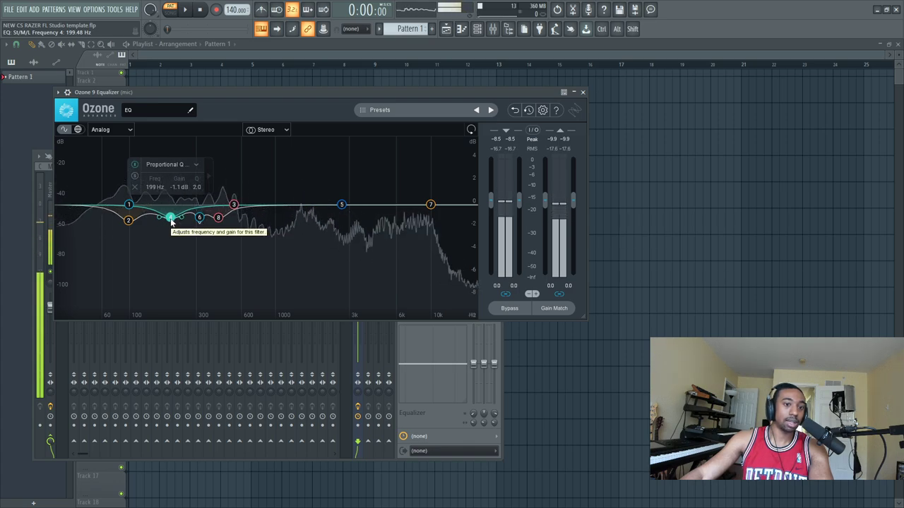
# - Set EQ band 4 near 199 Hz and inspect bands 5, 2 and 7
pyautogui.moveTo(171, 221); pyautogui.dragTo(170, 221)
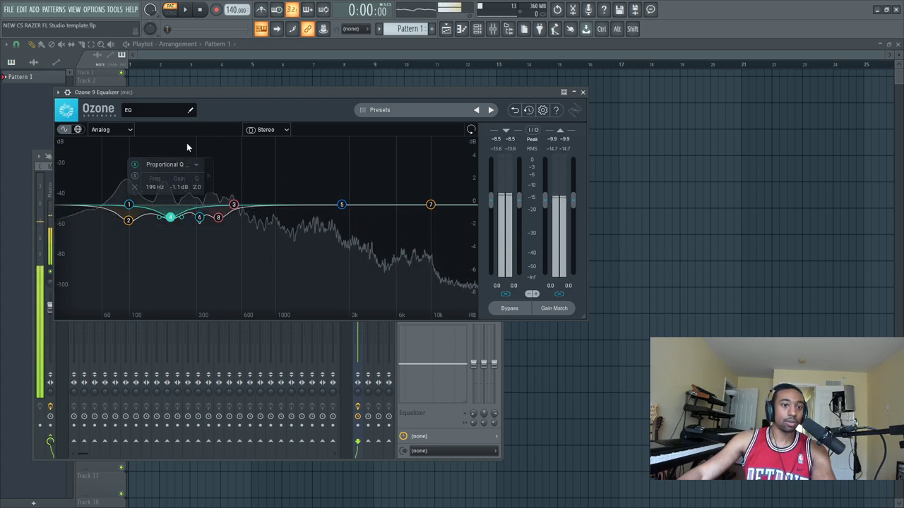
pyautogui.click(341, 205)
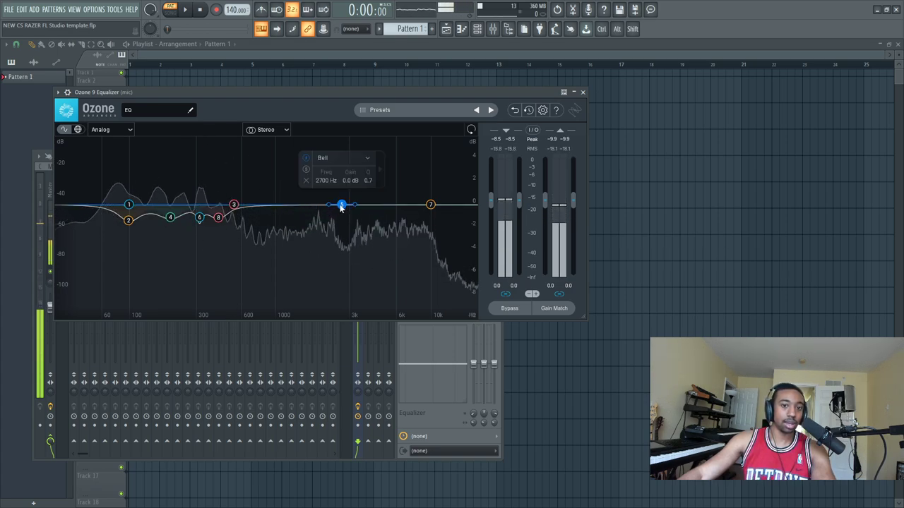
pyautogui.click(129, 222)
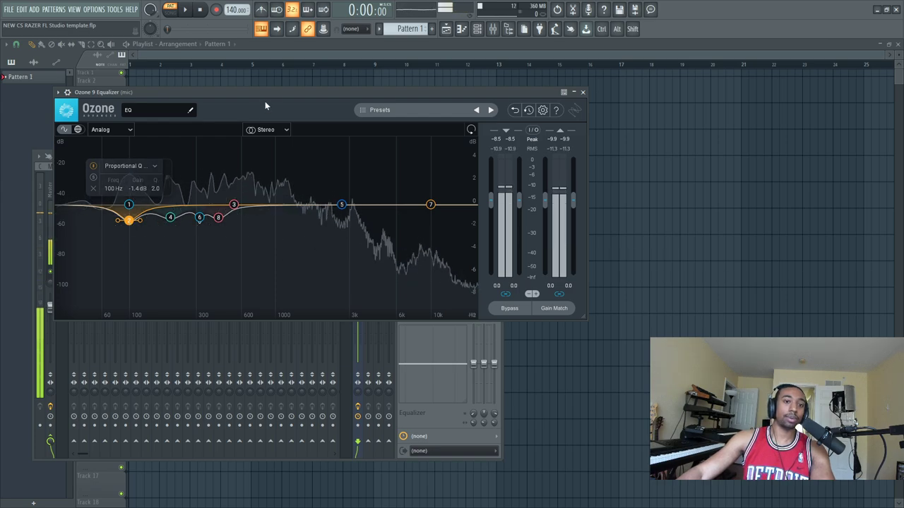
pyautogui.click(430, 204)
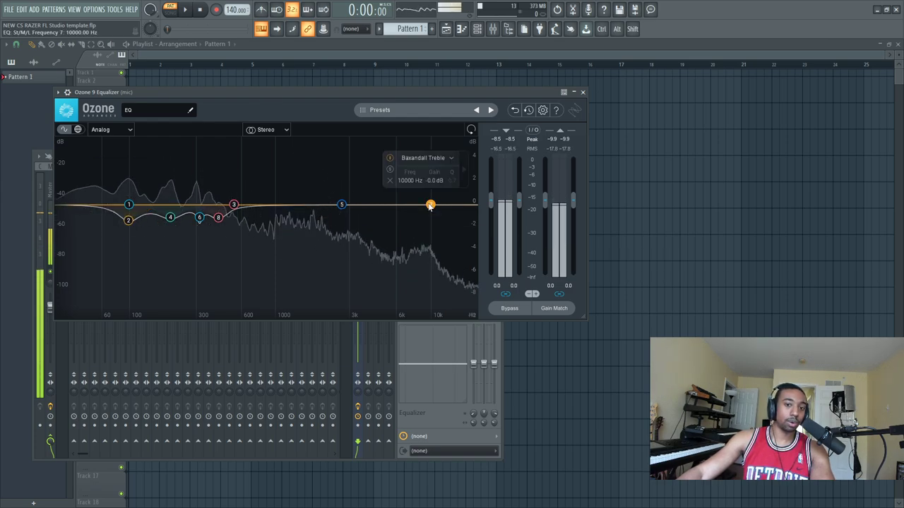
pyautogui.click(128, 221)
# - Cut band 2 to -2.9 dB at 106 Hz and band 8 to -4.5 dB at 409 Hz
pyautogui.moveTo(130, 231); pyautogui.dragTo(132, 239)
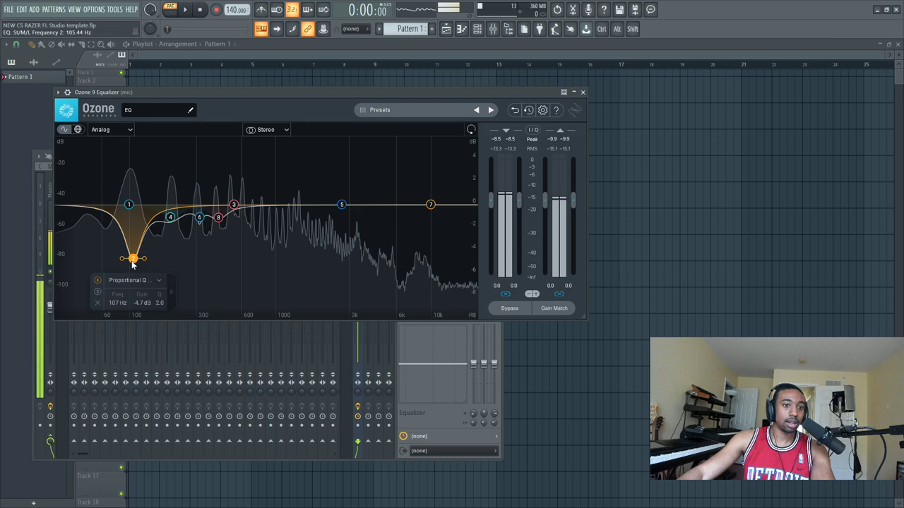
pyautogui.moveTo(132, 264); pyautogui.dragTo(131, 259)
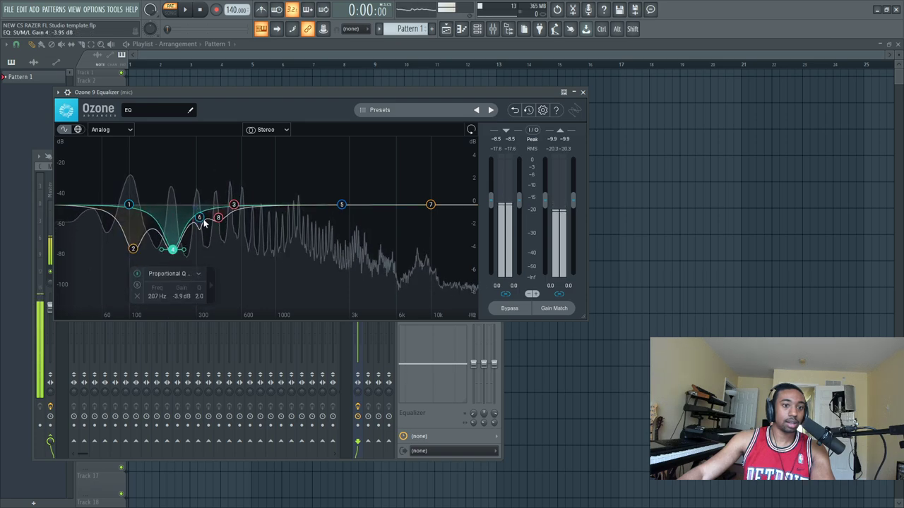
pyautogui.moveTo(218, 217); pyautogui.dragTo(217, 256)
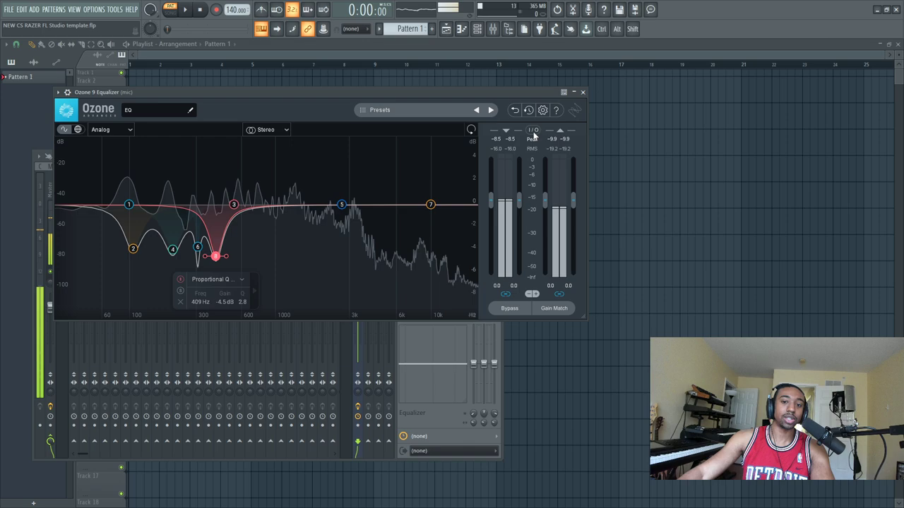
pyautogui.click(430, 204)
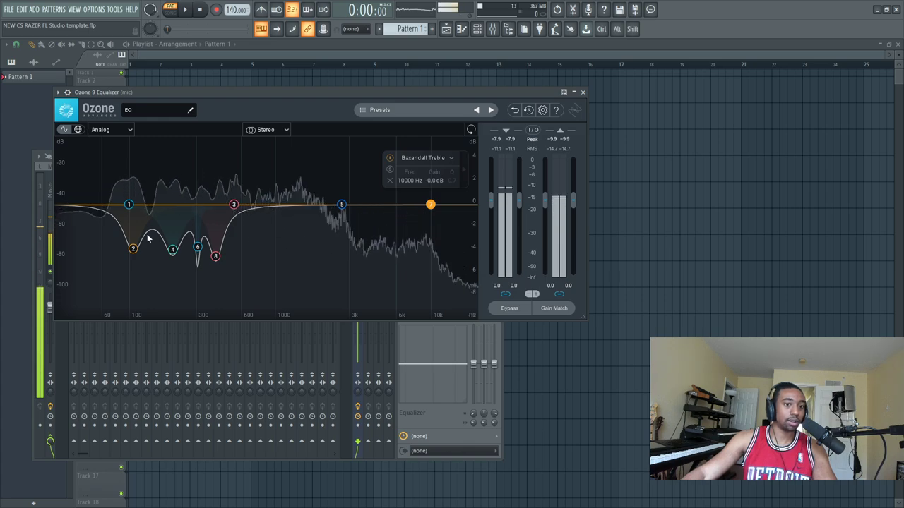
pyautogui.moveTo(132, 249); pyautogui.dragTo(132, 237)
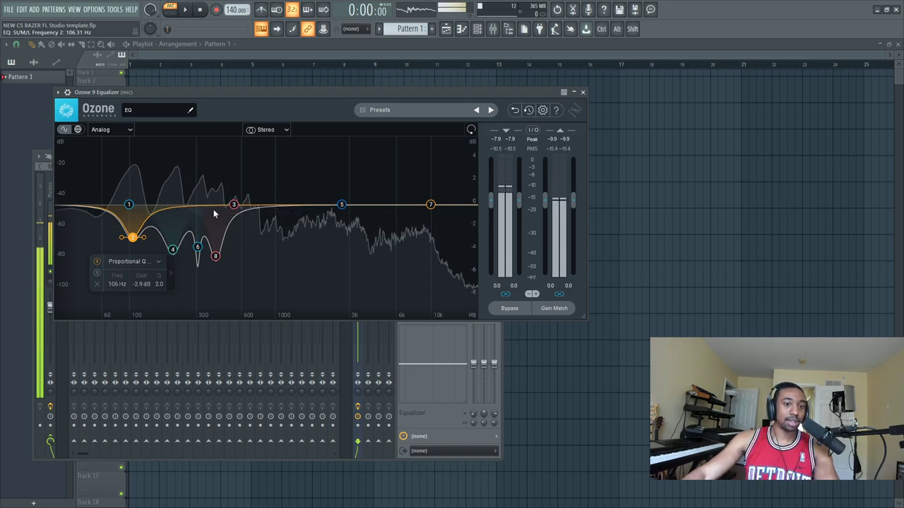
# - Reset Ozone EQ bands 2, 4, 6 and 8 to flat
pyautogui.doubleClick(132, 237)
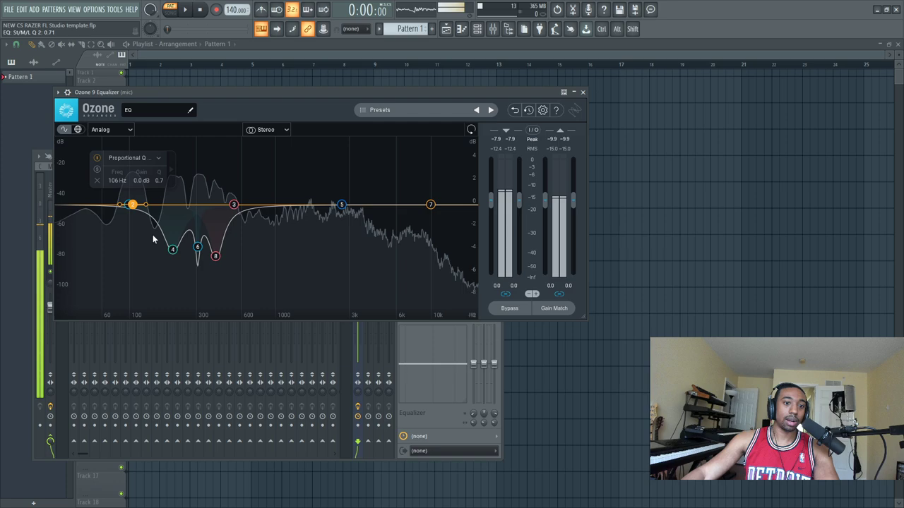
pyautogui.doubleClick(171, 250)
pyautogui.doubleClick(198, 247)
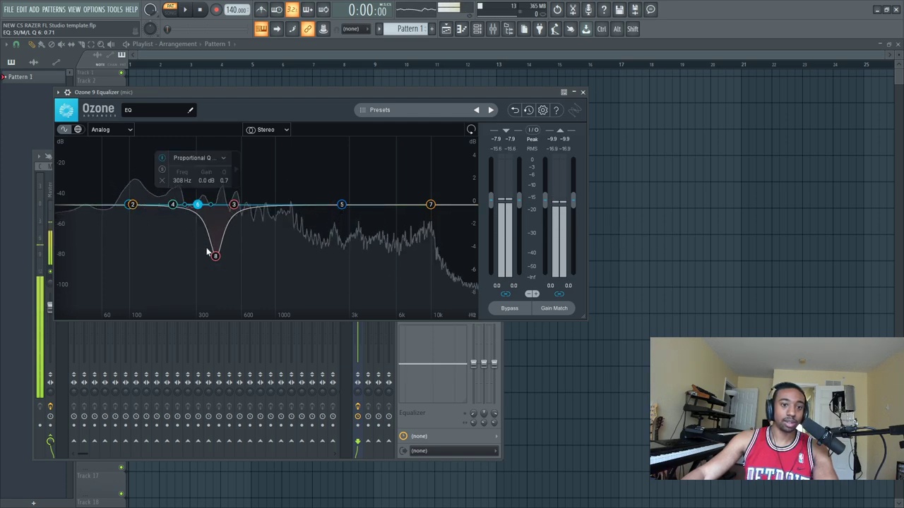
pyautogui.doubleClick(216, 256)
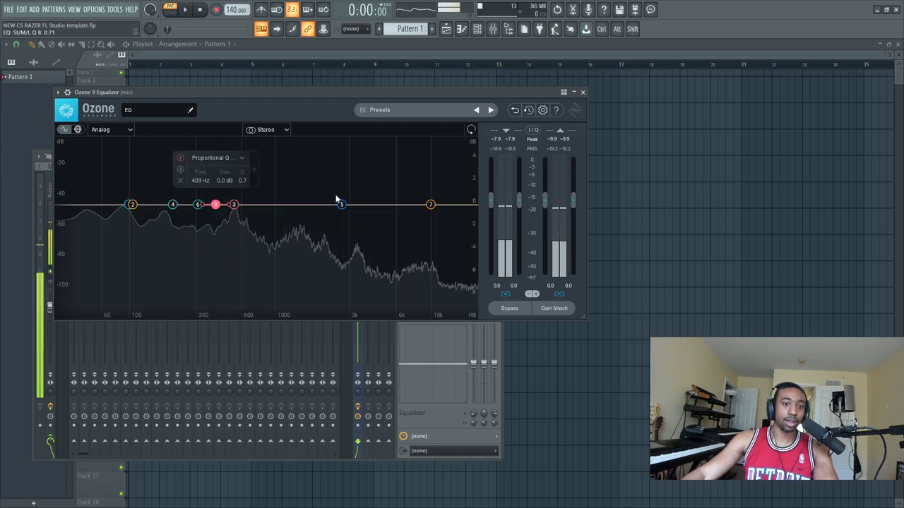
# - Dip EQ band 5 by -1.6 dB at 7435 Hz
pyautogui.click(390, 205)
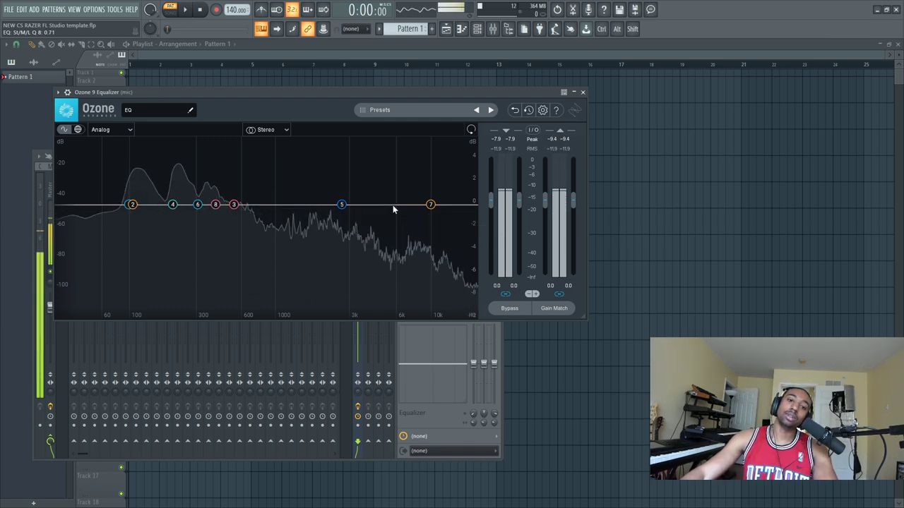
pyautogui.click(342, 204)
pyautogui.moveTo(342, 206); pyautogui.dragTo(409, 223)
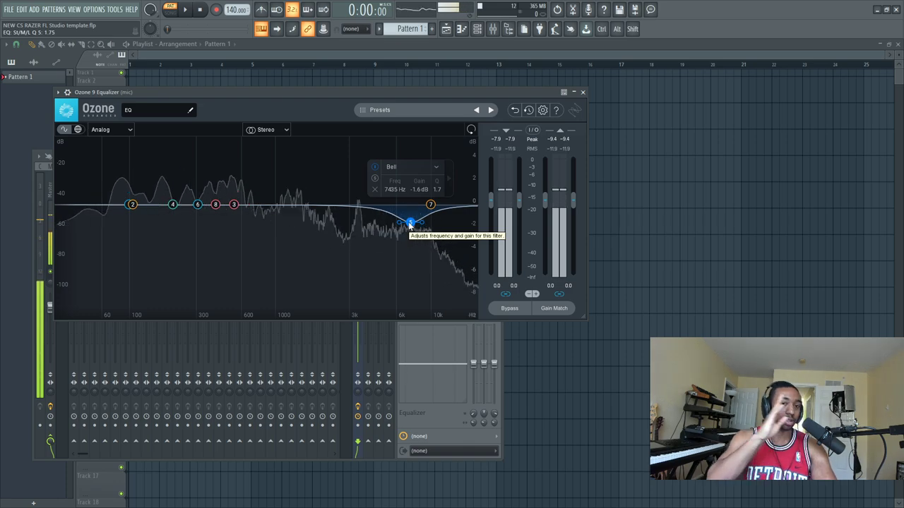
# - Move Ozone EQ band 5 to about 13.6 kHz and raise its Q to 12
pyautogui.moveTo(409, 223); pyautogui.dragTo(440, 138)
pyautogui.scroll(3, 440, 138)
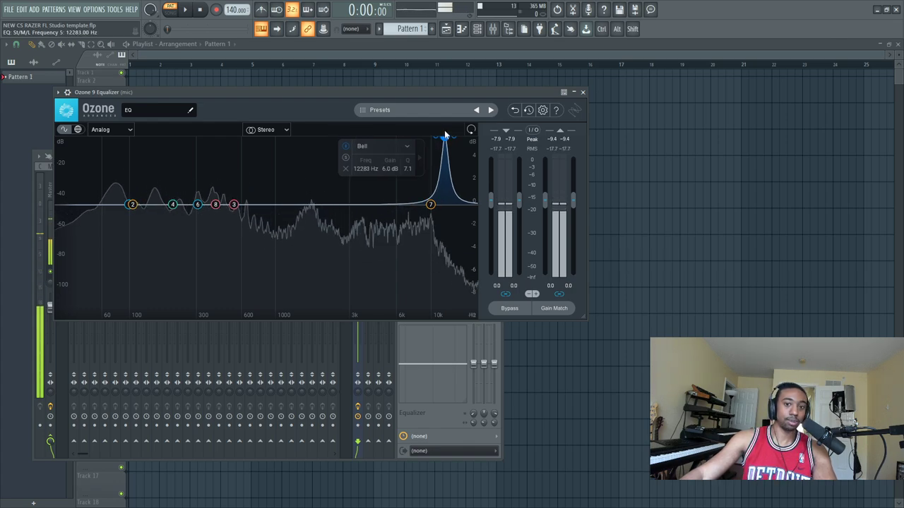
pyautogui.moveTo(444, 134); pyautogui.dragTo(452, 136)
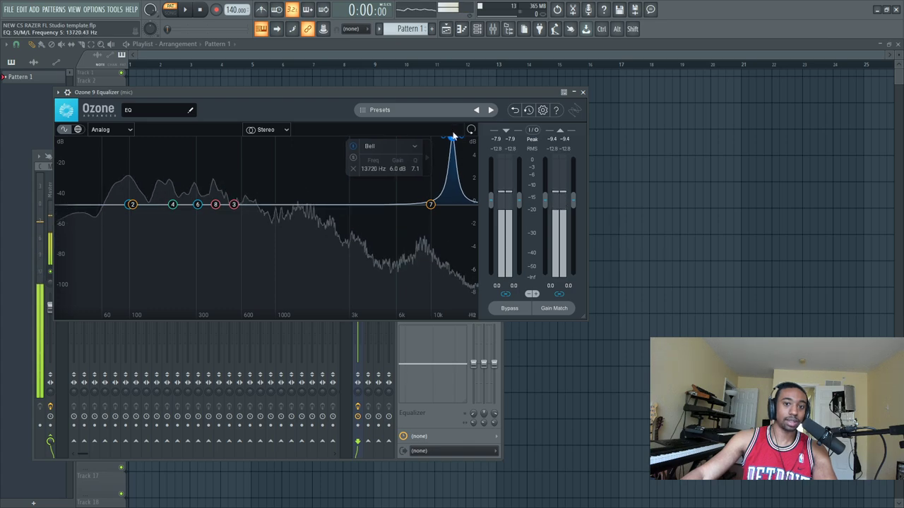
pyautogui.scroll(2, 453, 138)
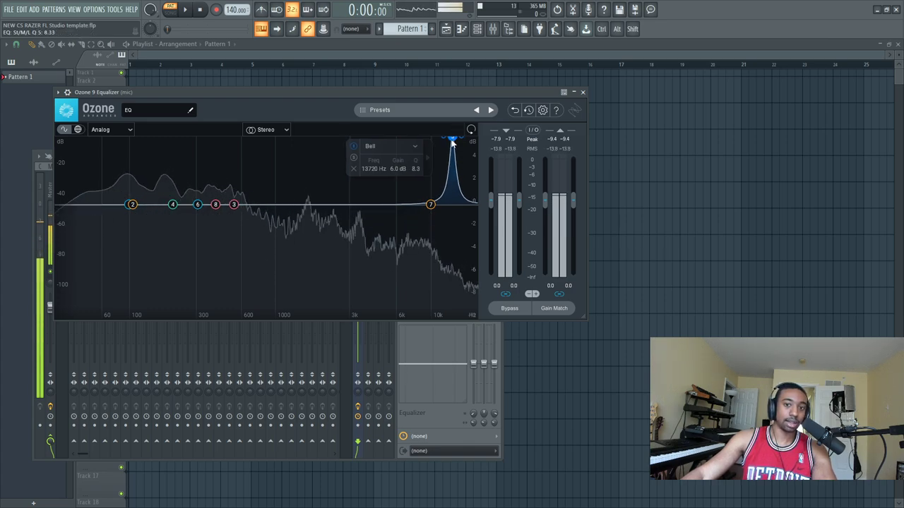
pyautogui.scroll(5, 452, 142)
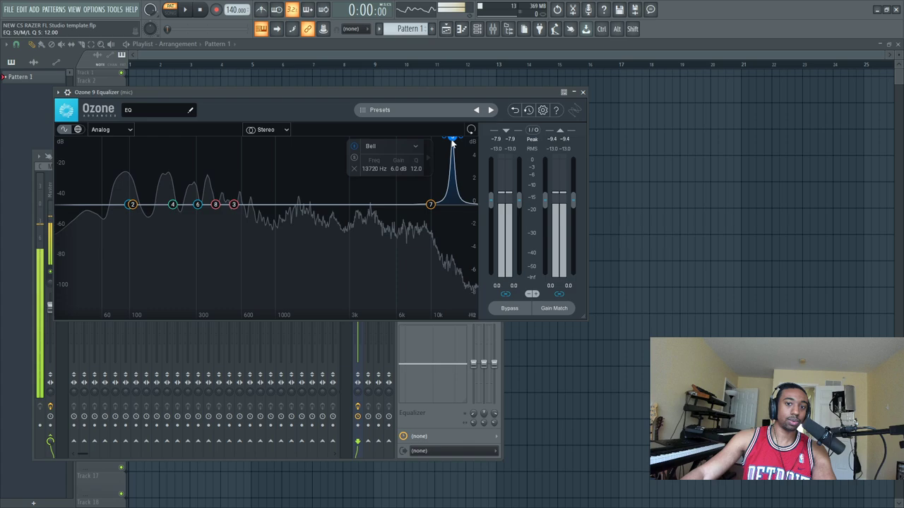
pyautogui.moveTo(453, 142); pyautogui.dragTo(451, 134)
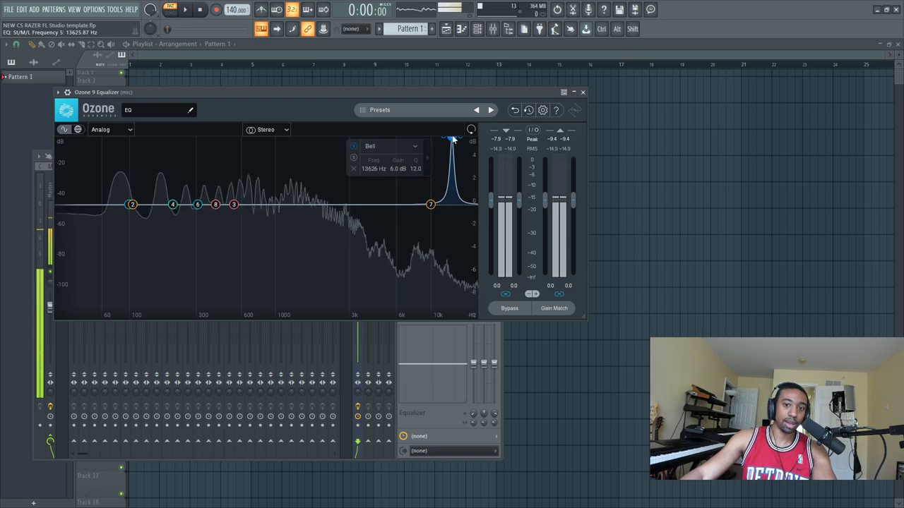
# - Set band 5's gain to -12 dB, then disable the band
pyautogui.doubleClick(398, 169)
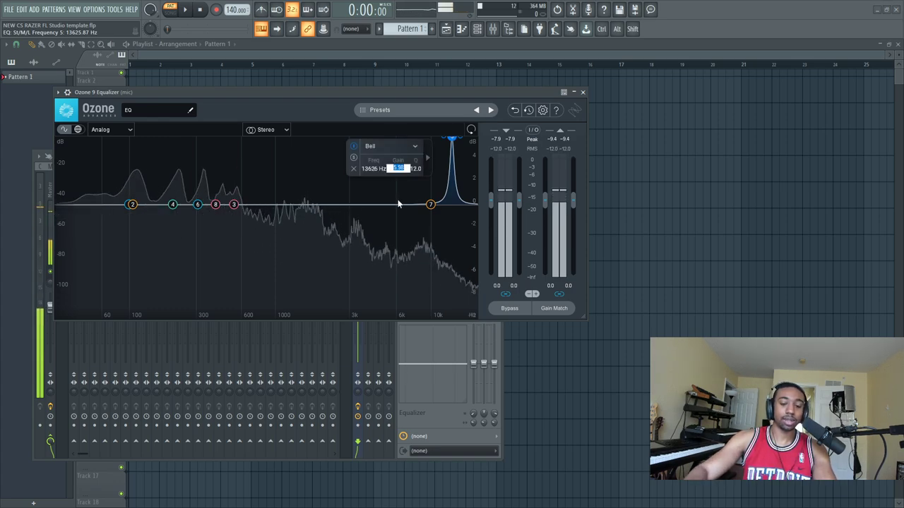
pyautogui.write('-12')
pyautogui.press('Return')
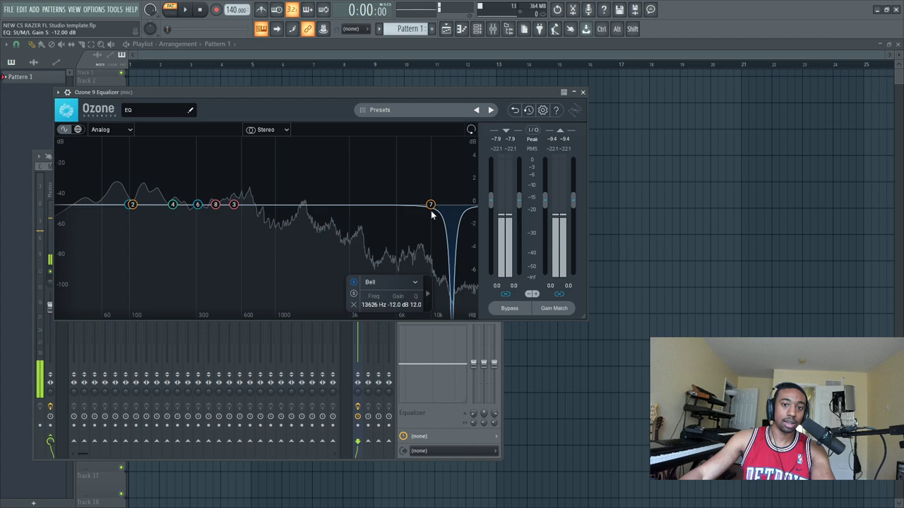
pyautogui.click(354, 281)
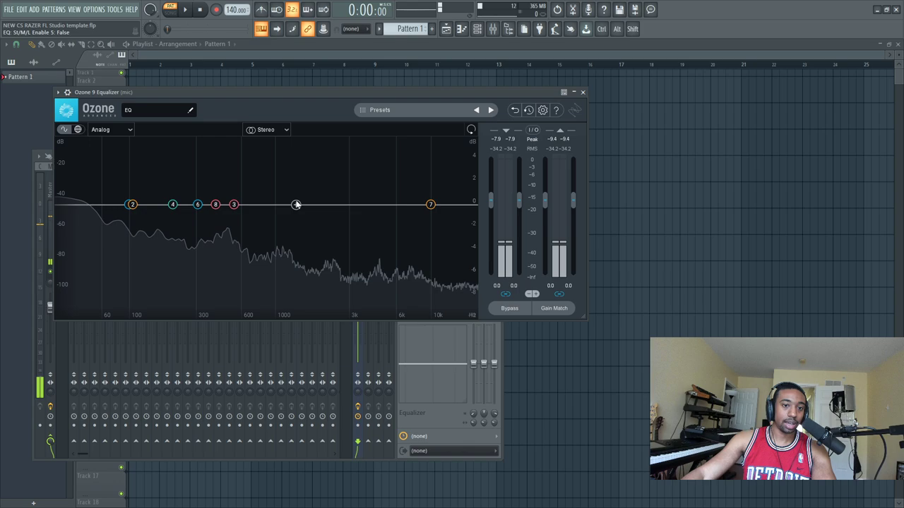
# - Close Ozone 9, reopen the SSL strip, and show plugins for an empty mic insert slot
pyautogui.click(583, 92)
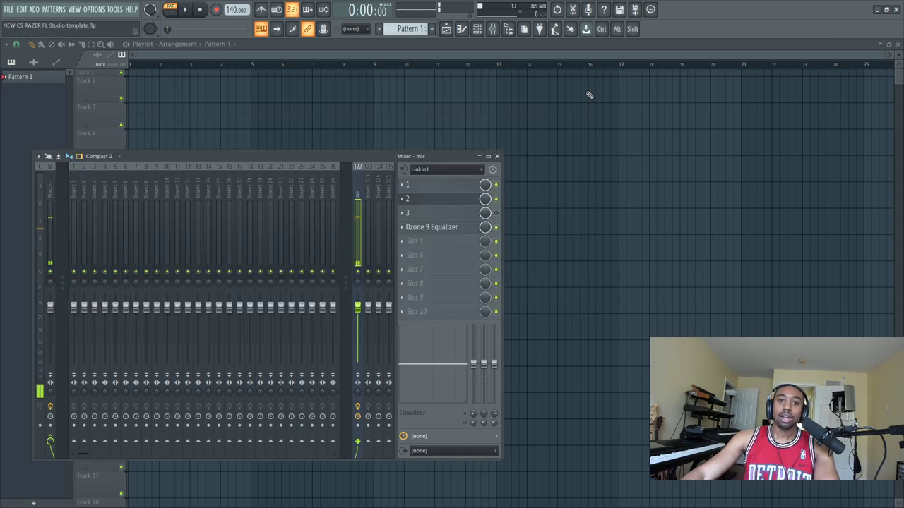
pyautogui.click(442, 203)
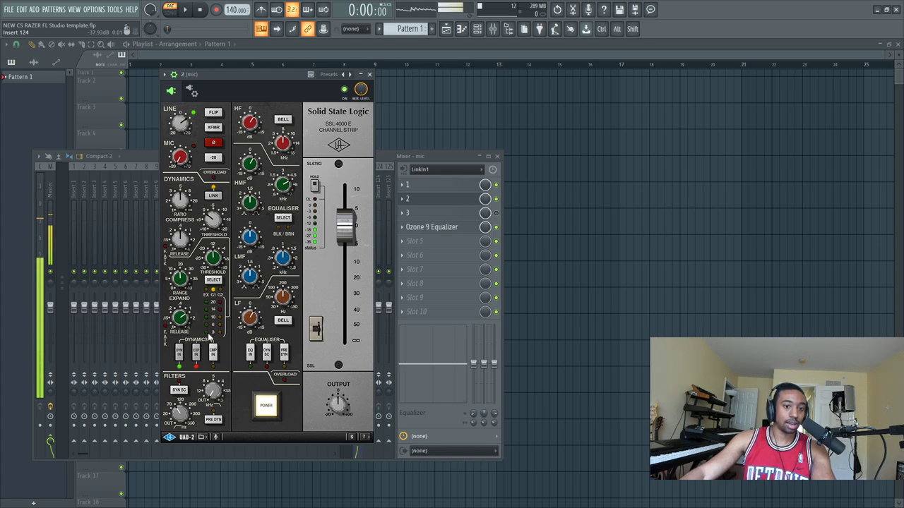
pyautogui.click(435, 250)
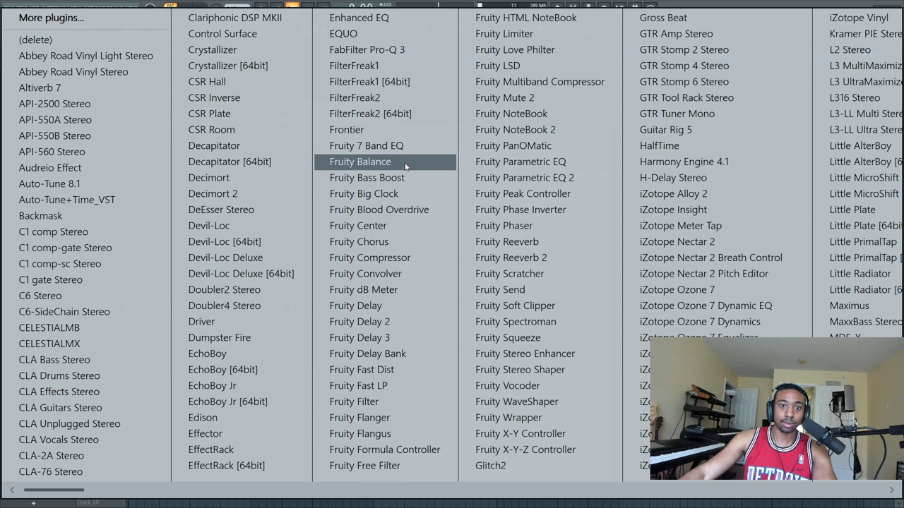
# - Load Fruity Limiter on the mic track and lower its noise gate threshold to about -29.8 dB
pyautogui.click(530, 36)
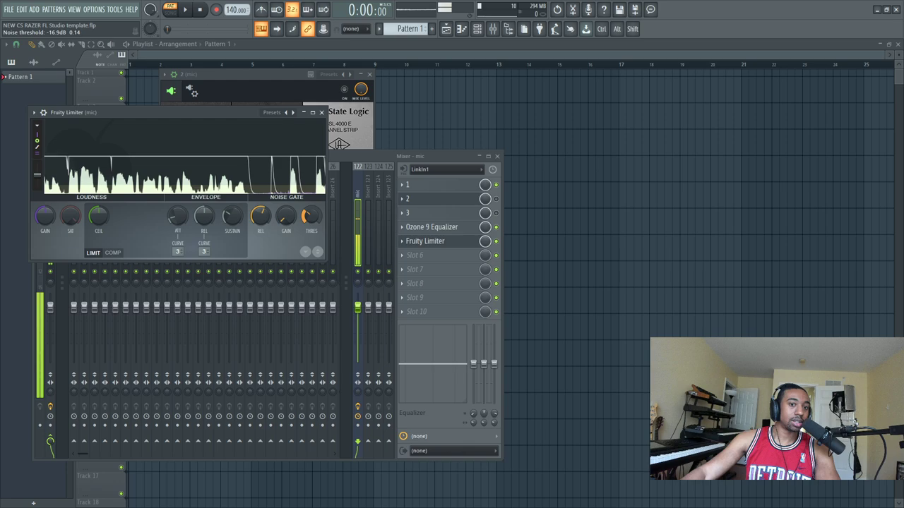
pyautogui.moveTo(310, 215); pyautogui.dragTo(311, 229)
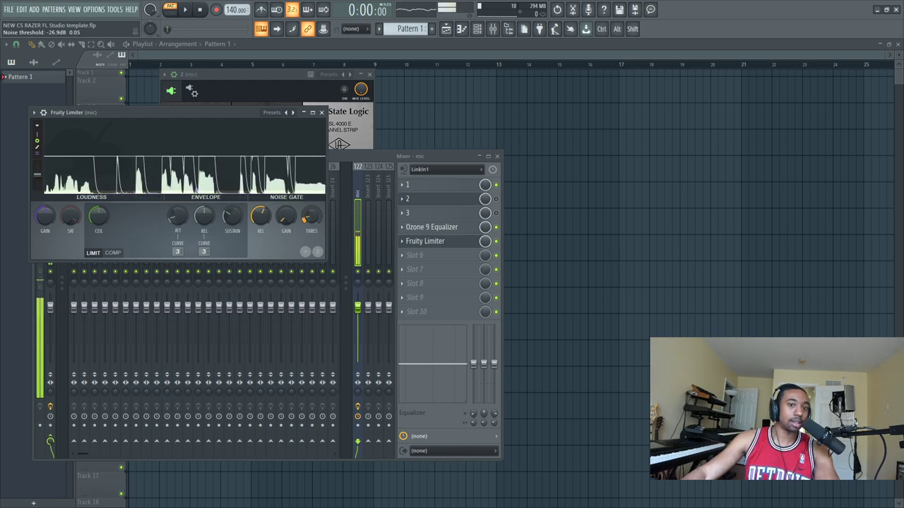
pyautogui.moveTo(311, 229); pyautogui.dragTo(311, 234)
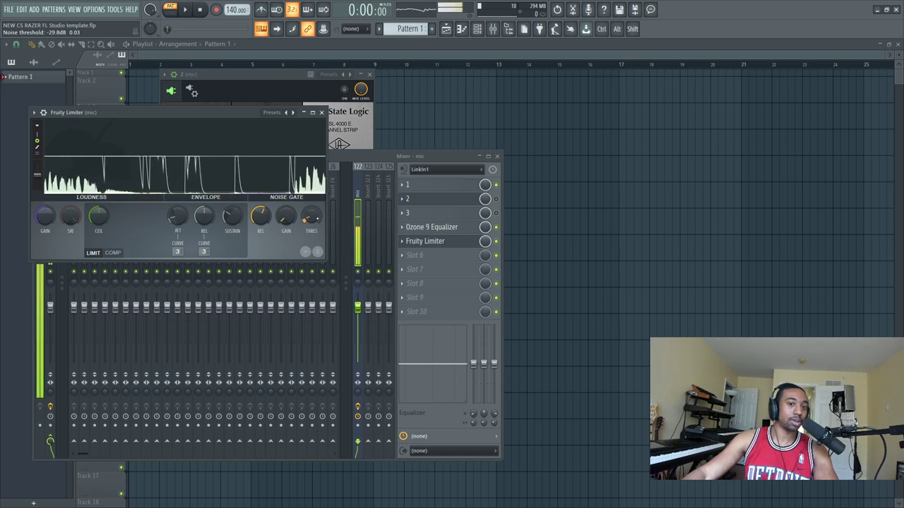
pyautogui.moveTo(310, 216); pyautogui.dragTo(311, 240)
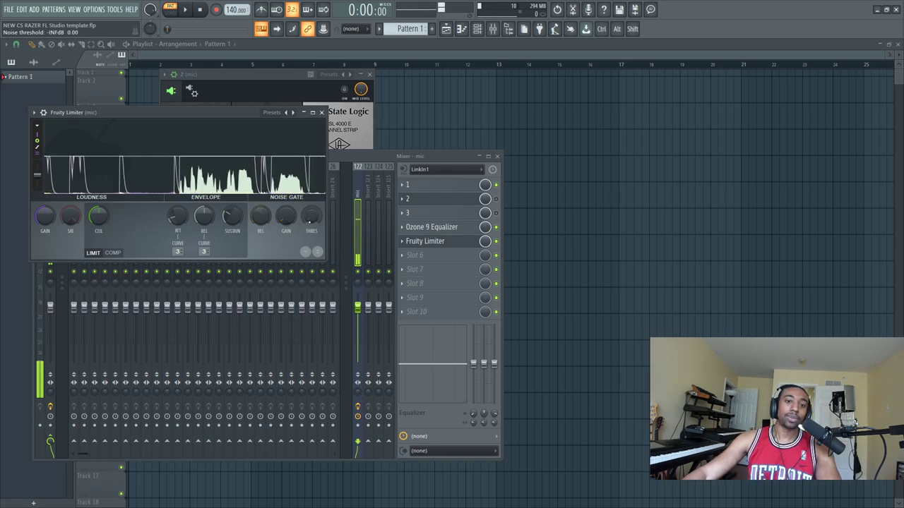
# - Close Fruity Limiter and move the Ozone 9 Equalizer up to insert slot 2
pyautogui.click(321, 112)
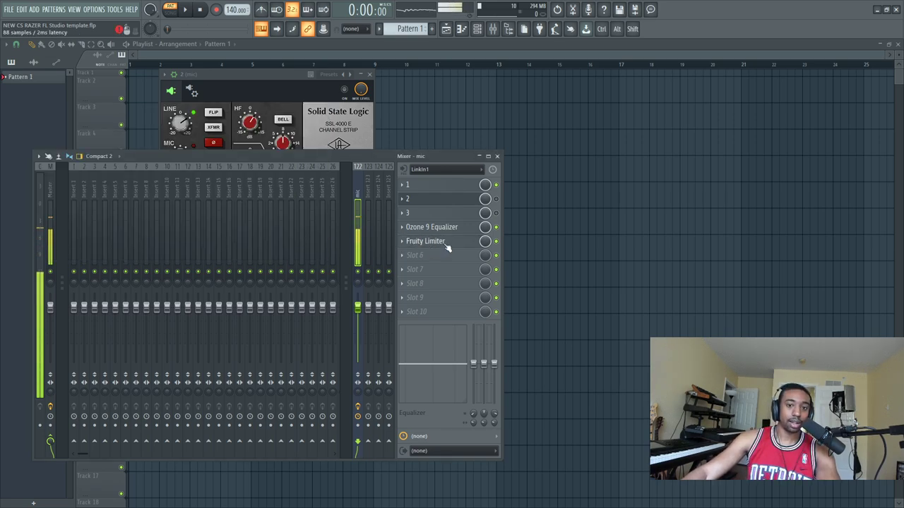
pyautogui.click(449, 200)
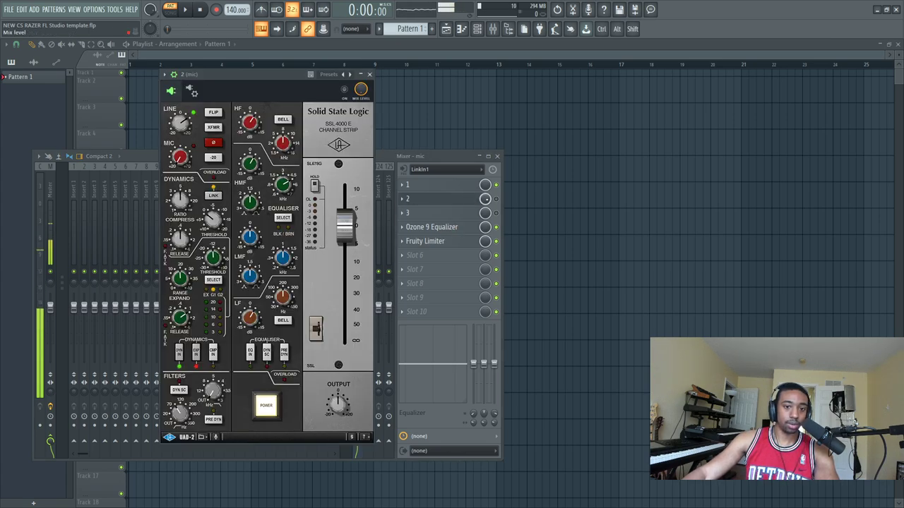
pyautogui.click(498, 202)
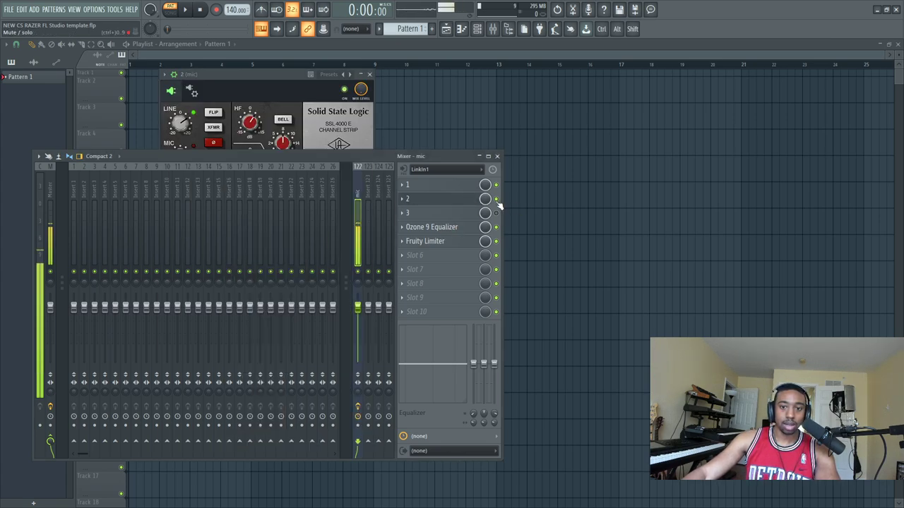
pyautogui.click(449, 200)
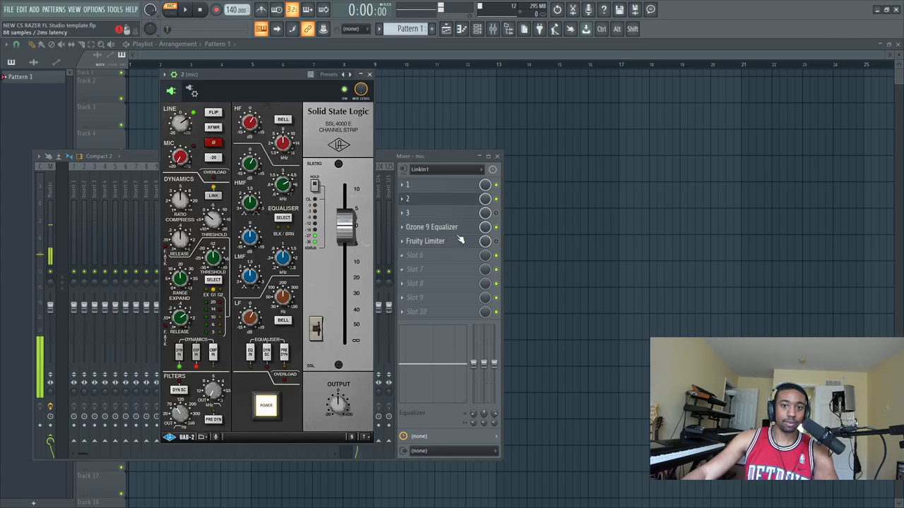
pyautogui.moveTo(459, 228); pyautogui.dragTo(461, 203)
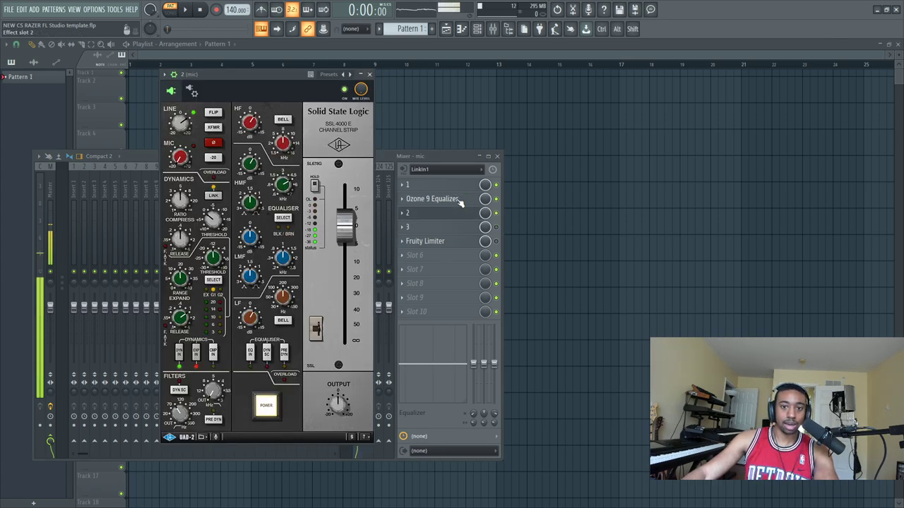
# - Replace the Ozone 9 Equalizer slot with Ozone 9 Dynamic EQ
pyautogui.click(404, 199)
pyautogui.moveTo(434, 139)
pyautogui.scroll(-4, 434, 139)
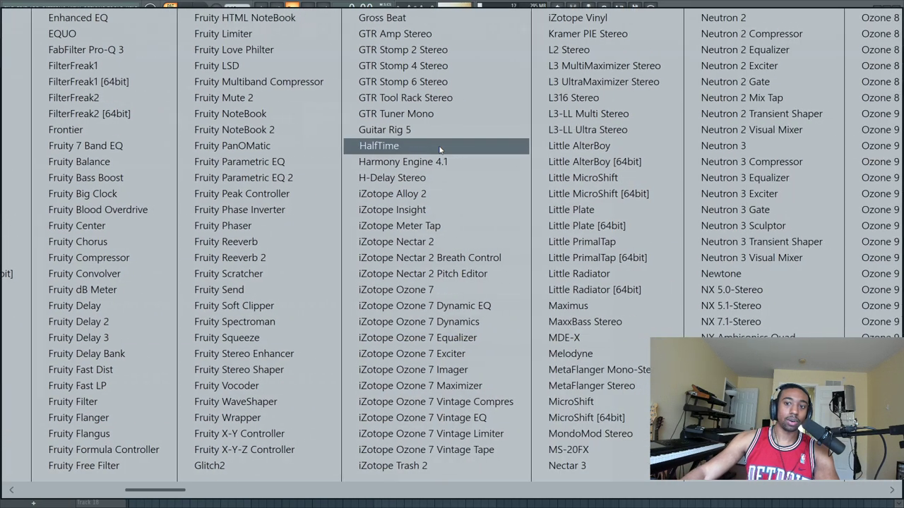
pyautogui.scroll(-2, 655, 135)
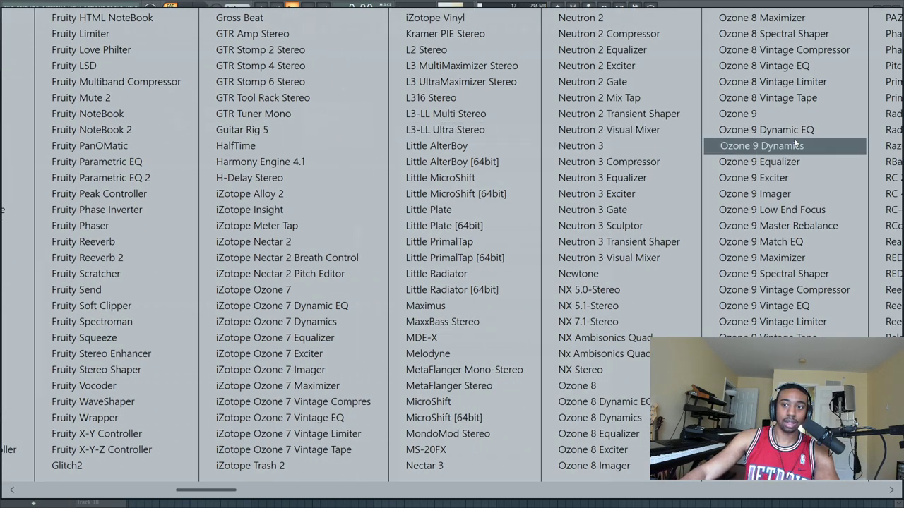
pyautogui.click(795, 131)
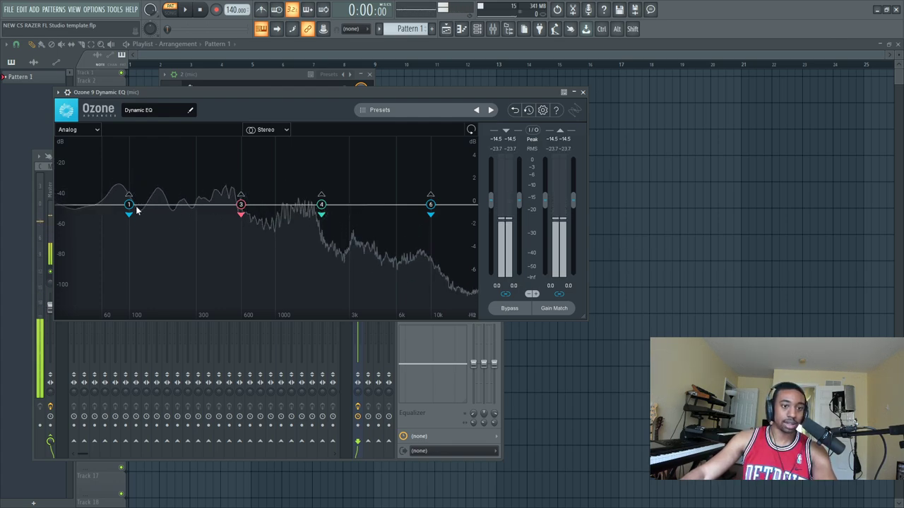
# - Add dynamic cuts of about -2.8 dB at 99 Hz, 183 Hz and 322 Hz, band 3 at Q 2.9
pyautogui.moveTo(129, 205); pyautogui.dragTo(131, 218)
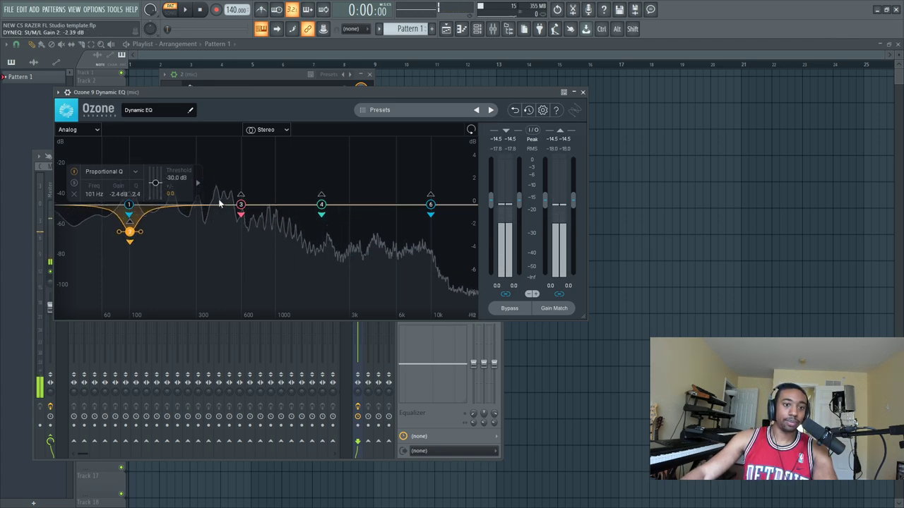
pyautogui.moveTo(185, 206); pyautogui.dragTo(166, 237)
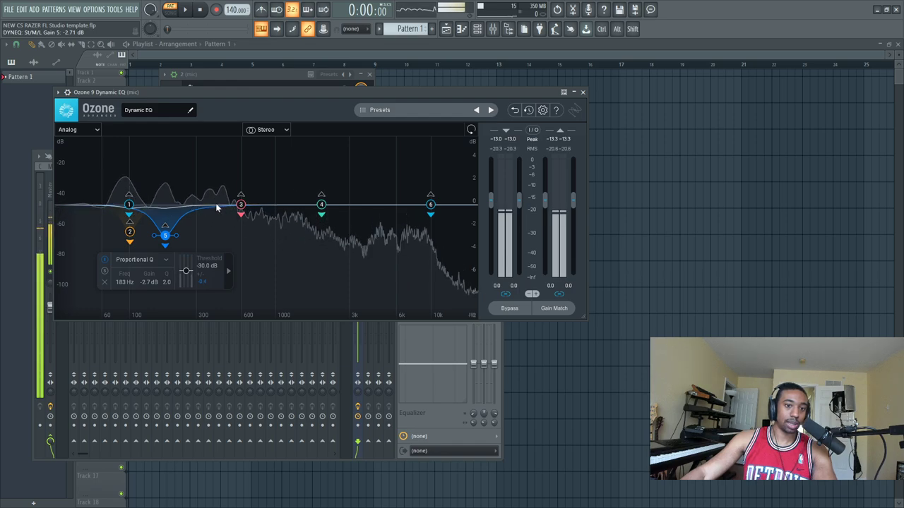
pyautogui.moveTo(130, 232); pyautogui.dragTo(128, 239)
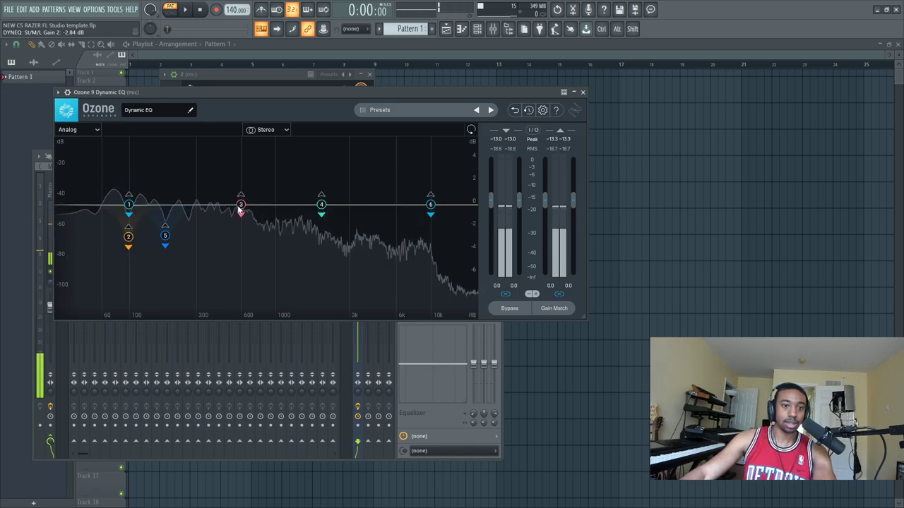
pyautogui.moveTo(241, 205); pyautogui.dragTo(201, 240)
pyautogui.scroll(4, 200, 238)
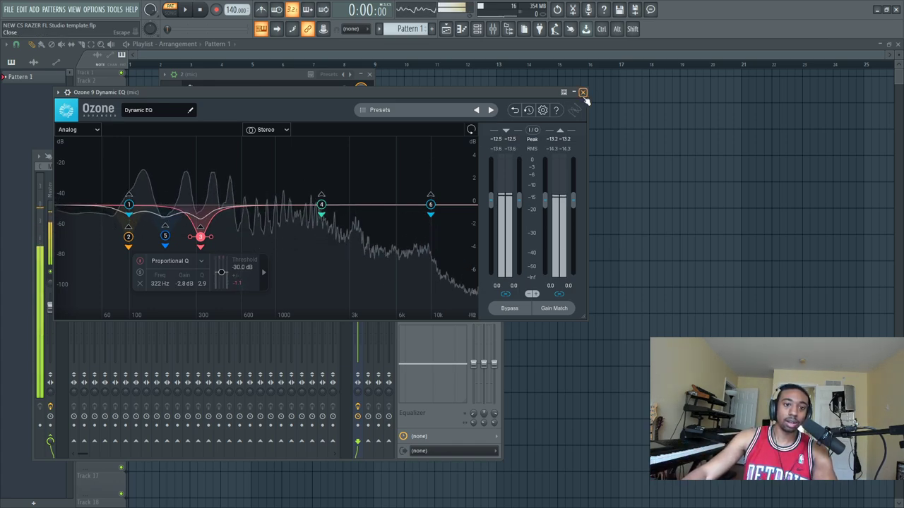
# - Switch on the slot 2 SSL 4000 E's EQ section and turn up its HF gain
pyautogui.click(583, 93)
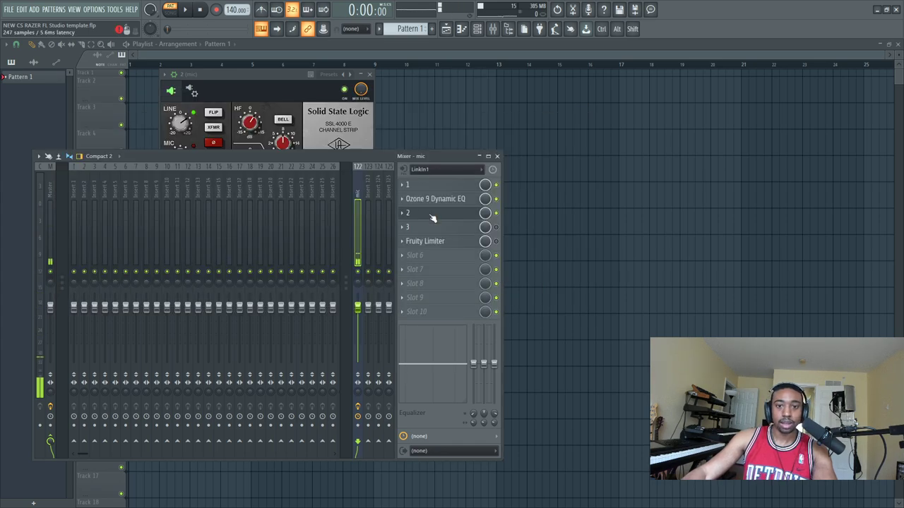
pyautogui.click(456, 215)
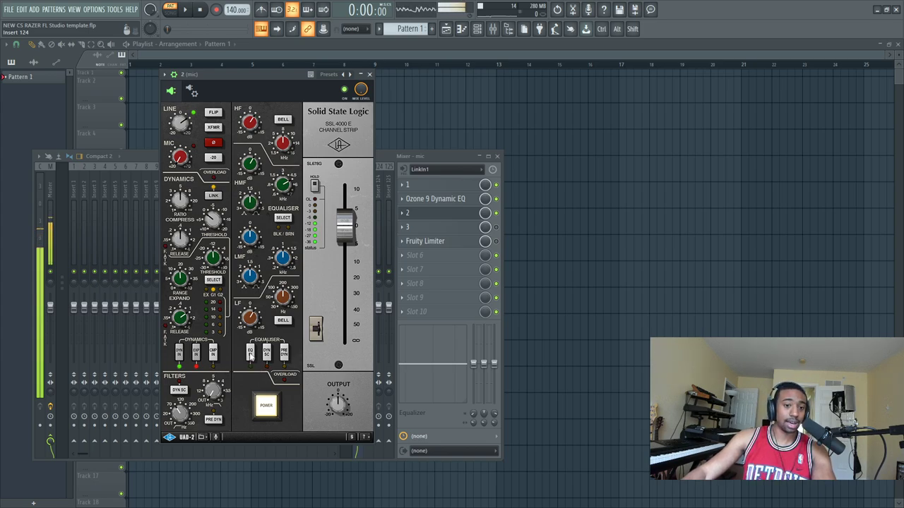
pyautogui.click(250, 354)
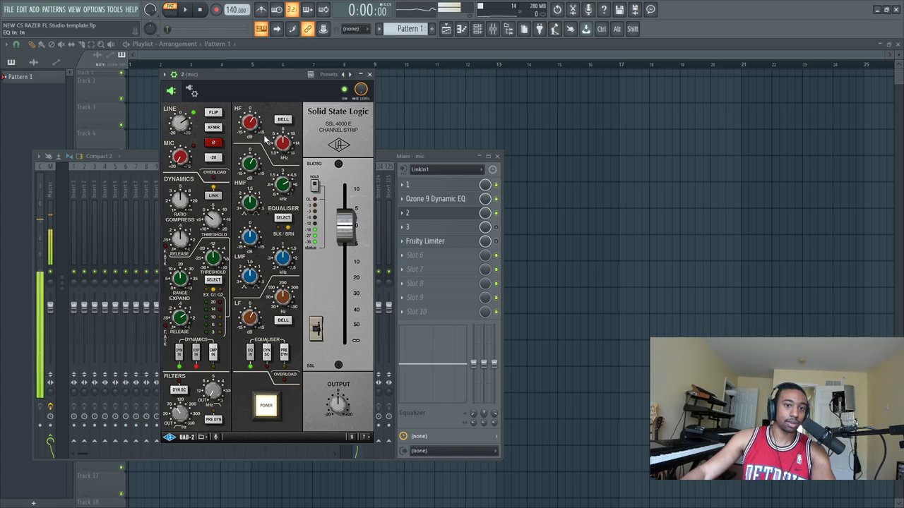
pyautogui.moveTo(254, 129); pyautogui.dragTo(282, 121)
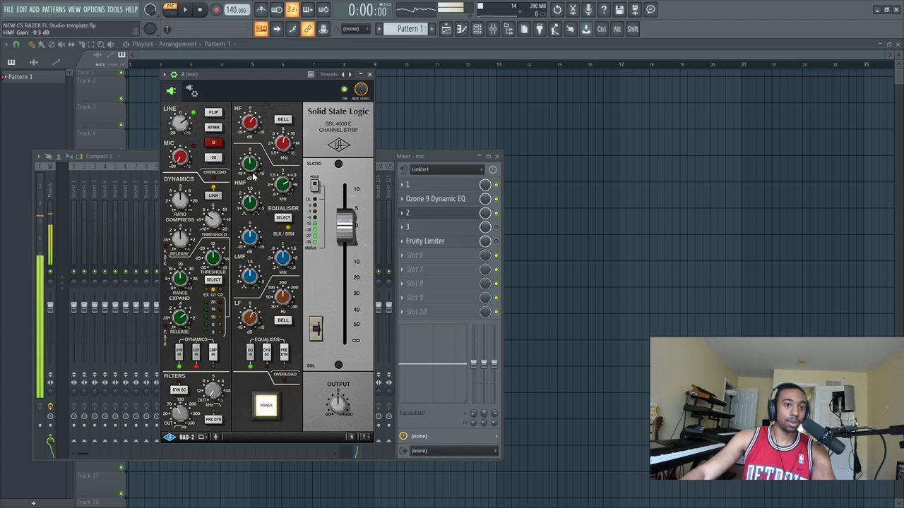
# - Boost the SSL high-mid gain to 5.9 dB, then close the channel strip
pyautogui.moveTo(249, 154); pyautogui.dragTo(250, 145)
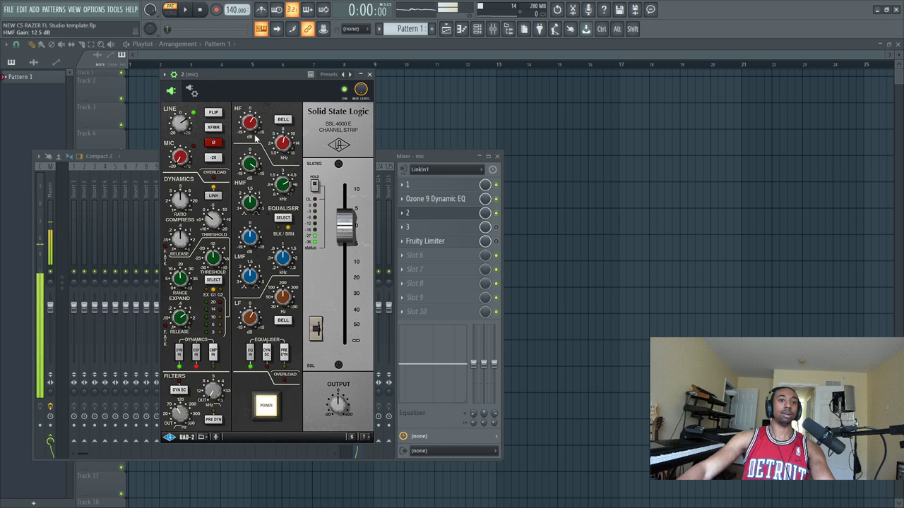
pyautogui.moveTo(257, 139); pyautogui.dragTo(255, 161)
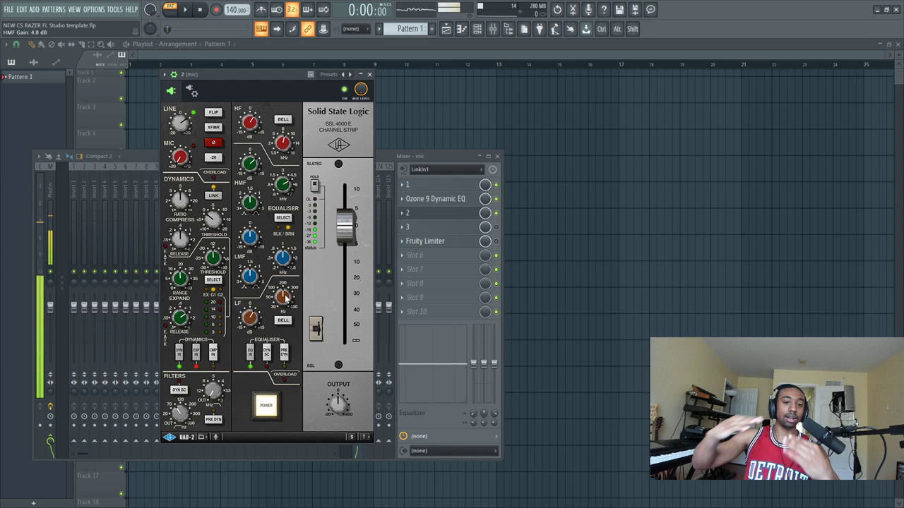
pyautogui.click(375, 72)
pyautogui.click(424, 213)
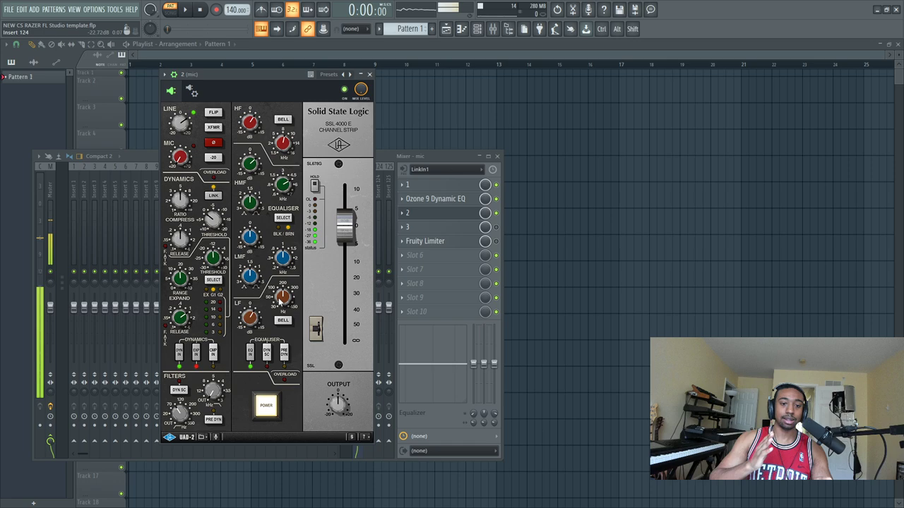
pyautogui.click(369, 74)
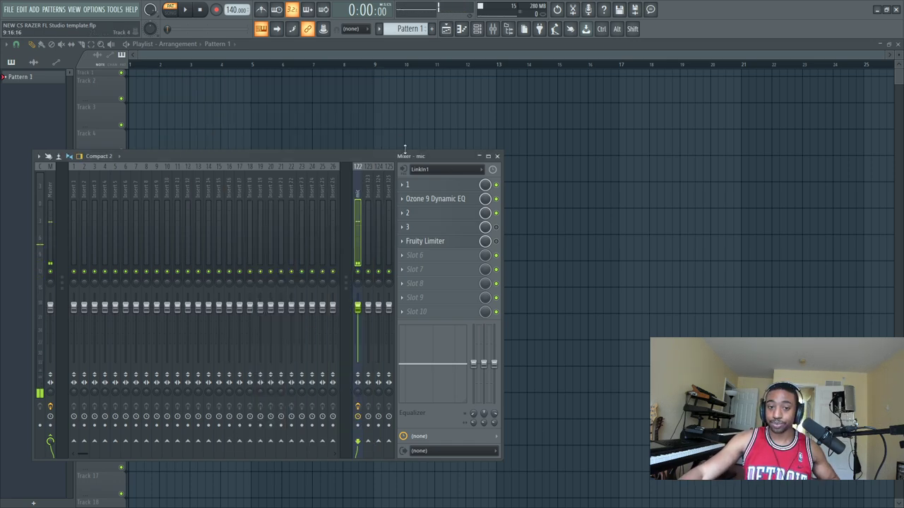
# - Check the Auto-Tune plugin in slot 3, then reopen the SSL strip in slot 2
pyautogui.click(456, 228)
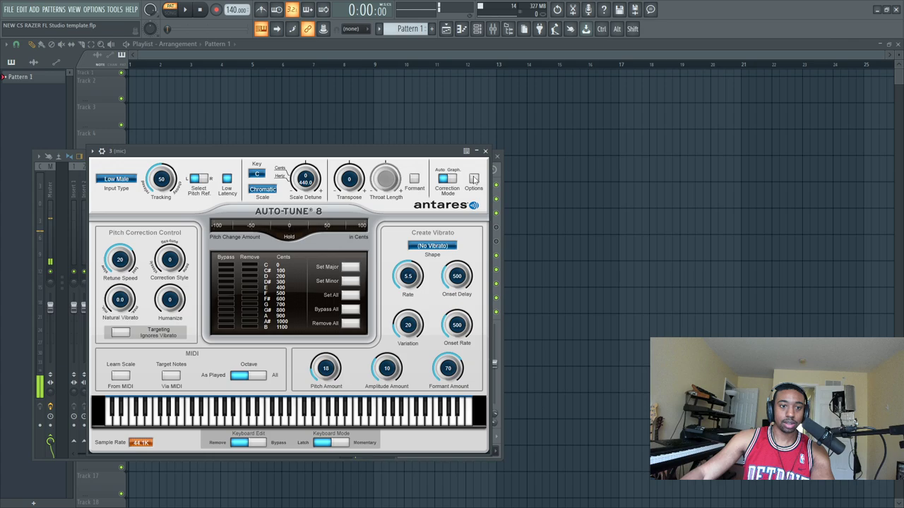
pyautogui.click(485, 151)
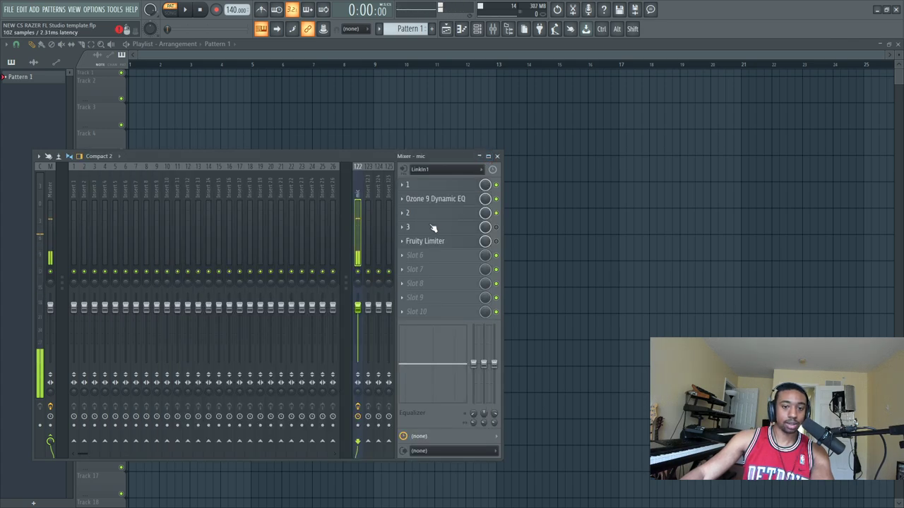
pyautogui.click(457, 217)
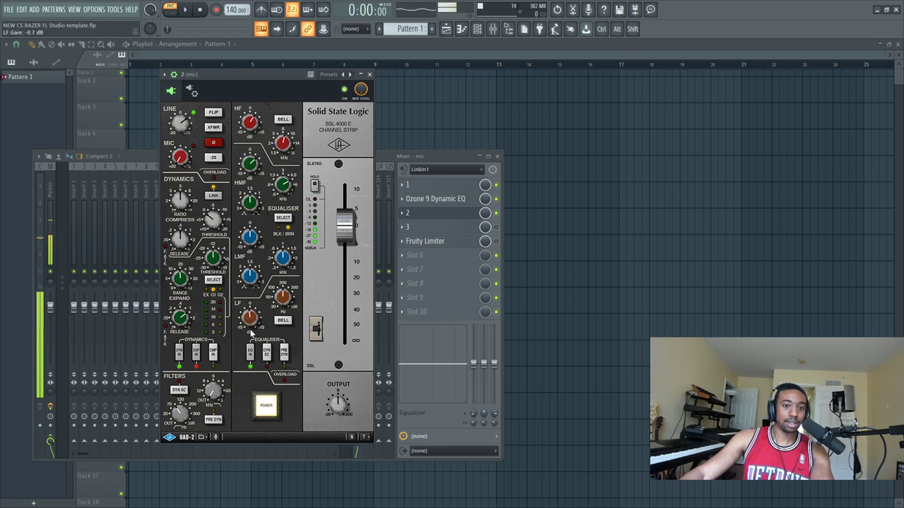
# - Lower the SSL LF gain slightly and pull the HF gain down to 6 dB, then close
pyautogui.moveTo(251, 332); pyautogui.dragTo(251, 334)
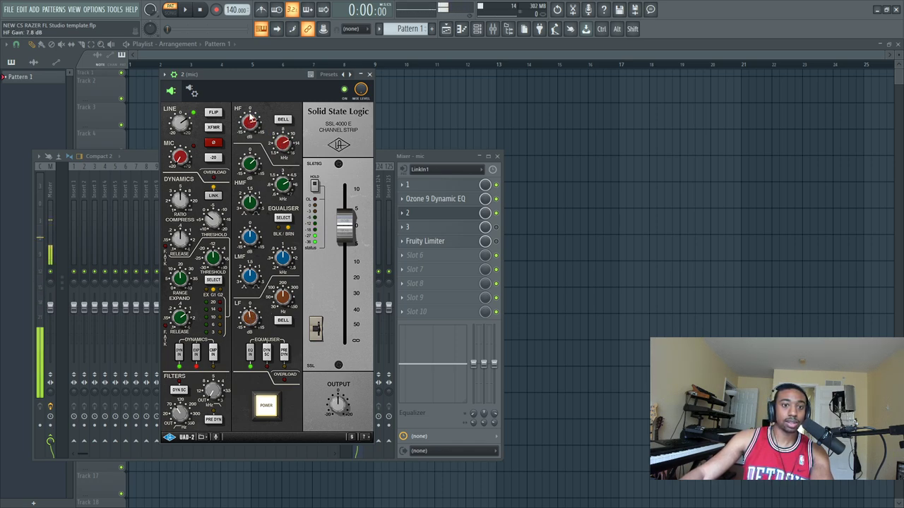
pyautogui.scroll(-5, 254, 107)
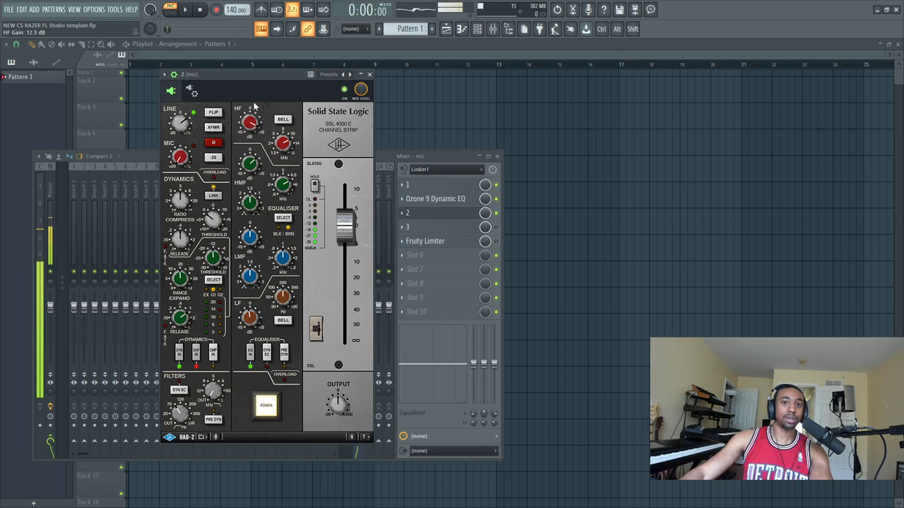
pyautogui.scroll(5, 250, 103)
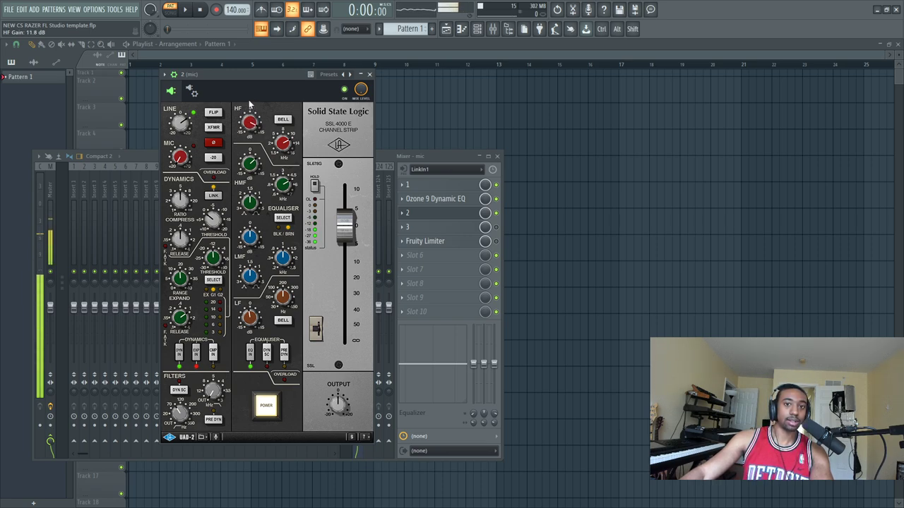
pyautogui.moveTo(247, 96); pyautogui.dragTo(260, 131)
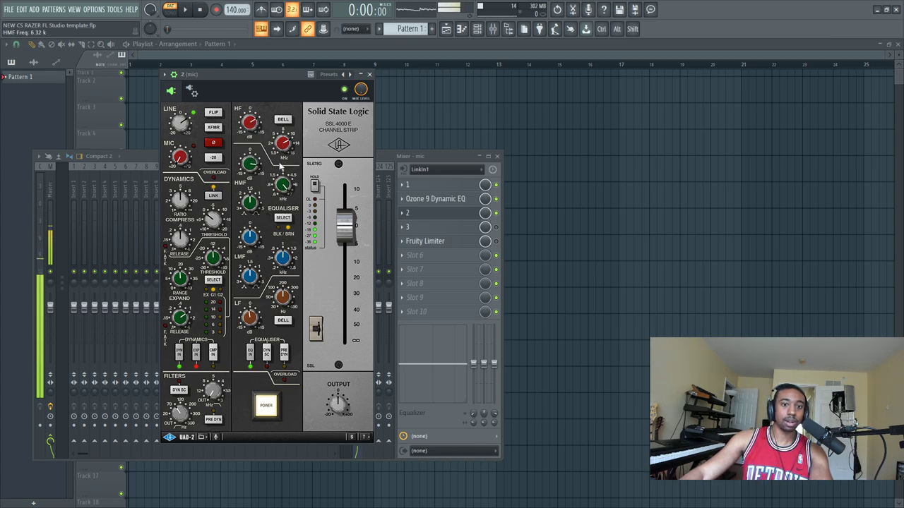
pyautogui.scroll(-1, 283, 184)
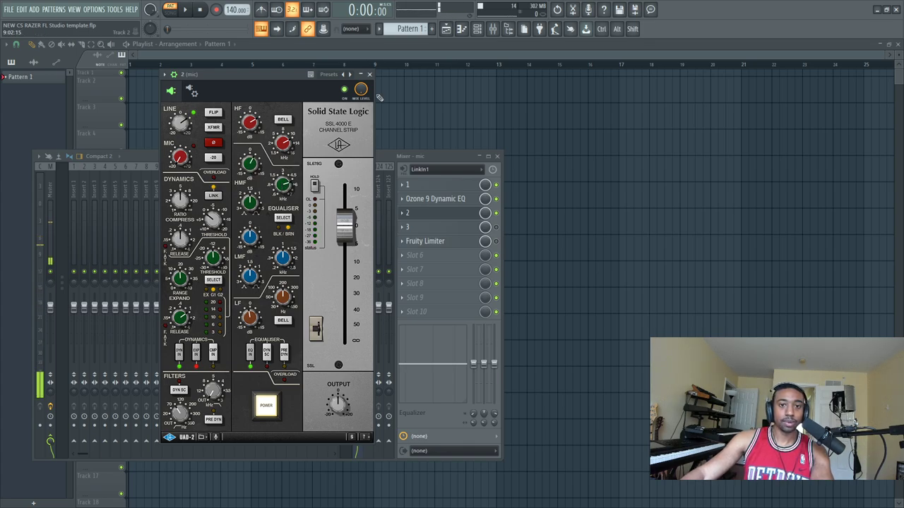
pyautogui.click(370, 75)
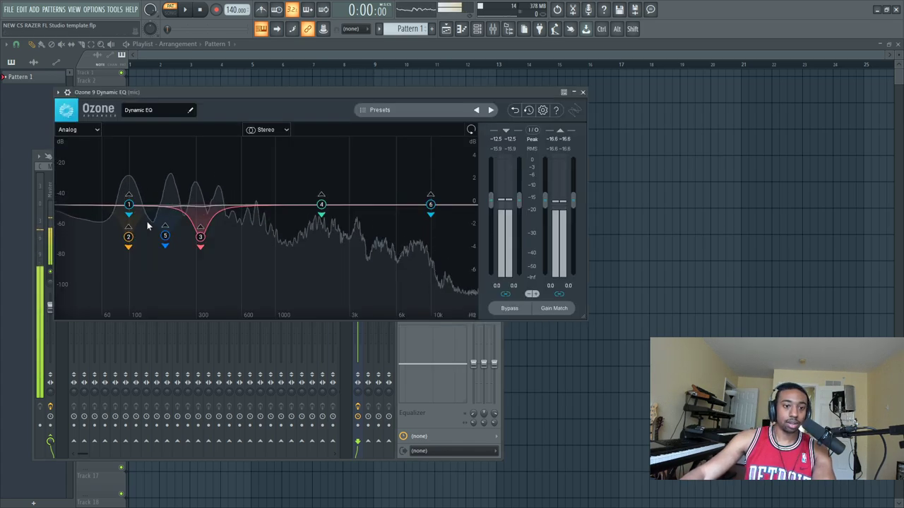
# - Retune Dynamic EQ band 5 to about 191 Hz, -3 dB with a -32.5 dB threshold, then lower band 3's threshold
pyautogui.click(128, 242)
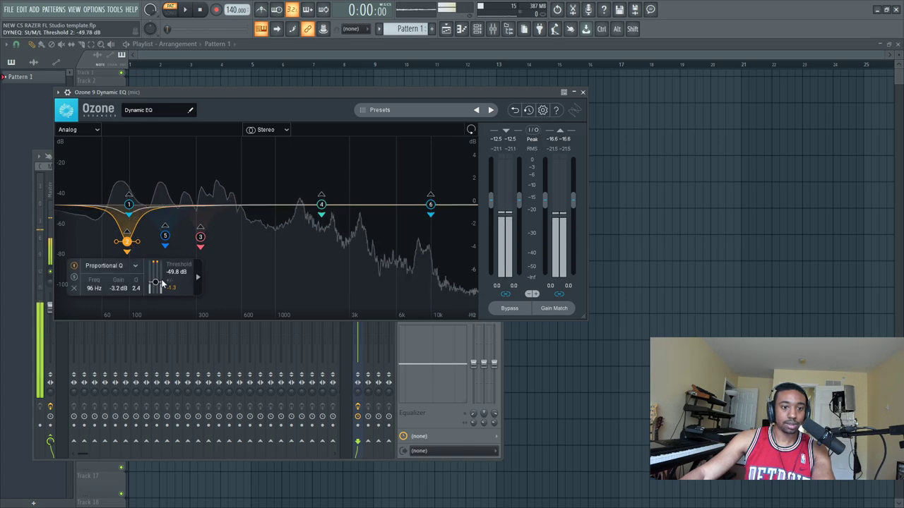
pyautogui.moveTo(164, 242); pyautogui.dragTo(168, 250)
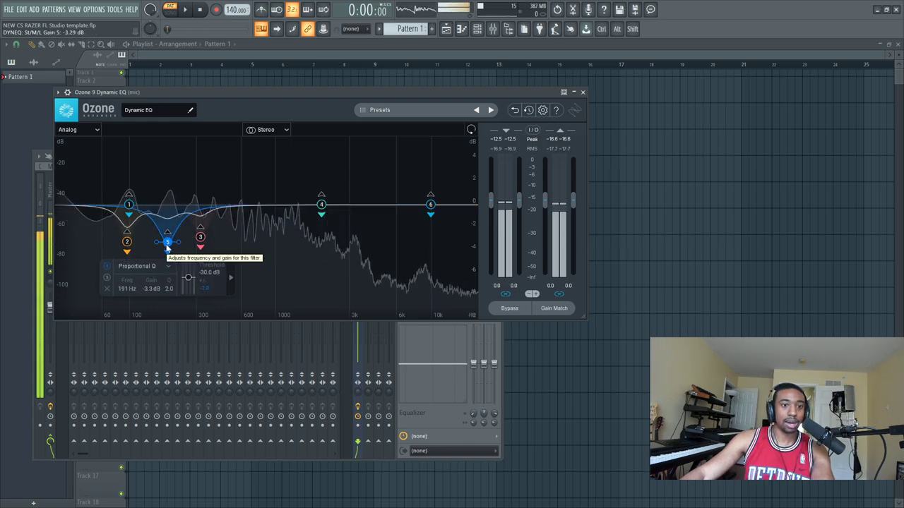
pyautogui.moveTo(188, 279); pyautogui.dragTo(221, 279)
pyautogui.click(201, 238)
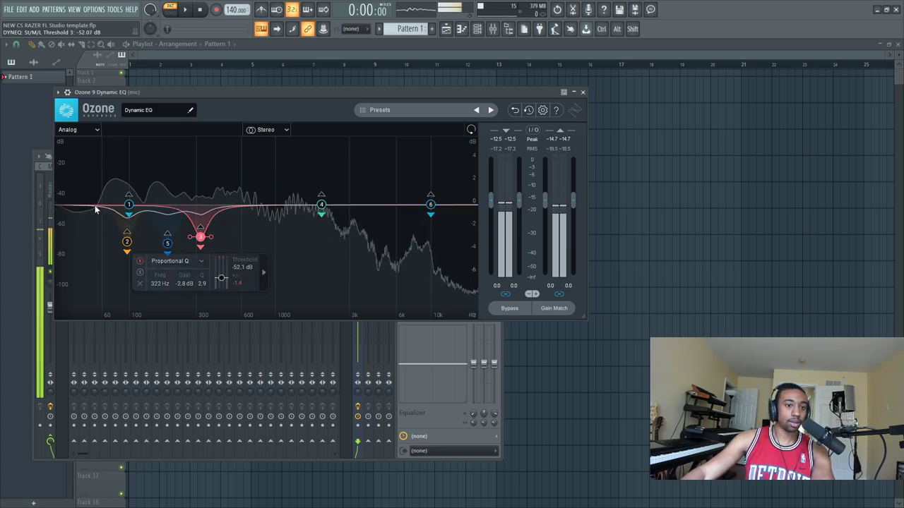
pyautogui.click(582, 92)
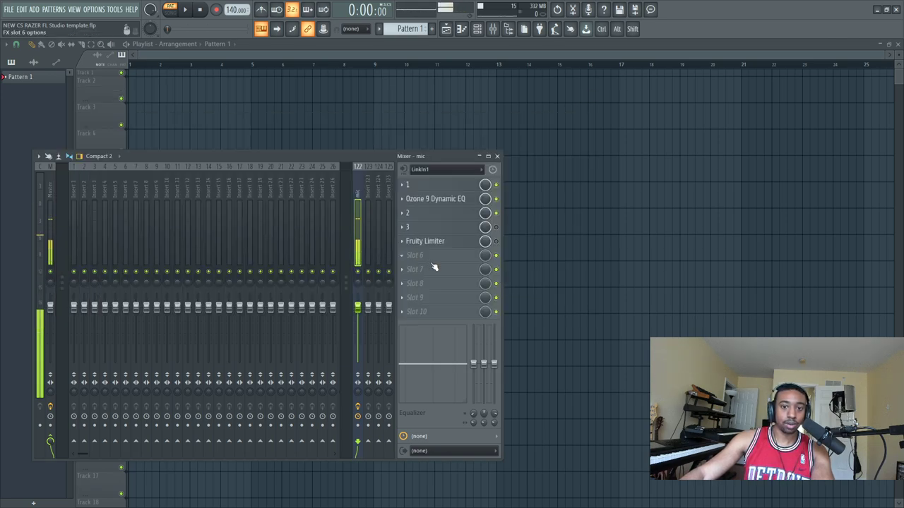
# - Toggle the mic insert's effects, record-arm it with direct input recording, and arm insert 123
pyautogui.click(358, 408)
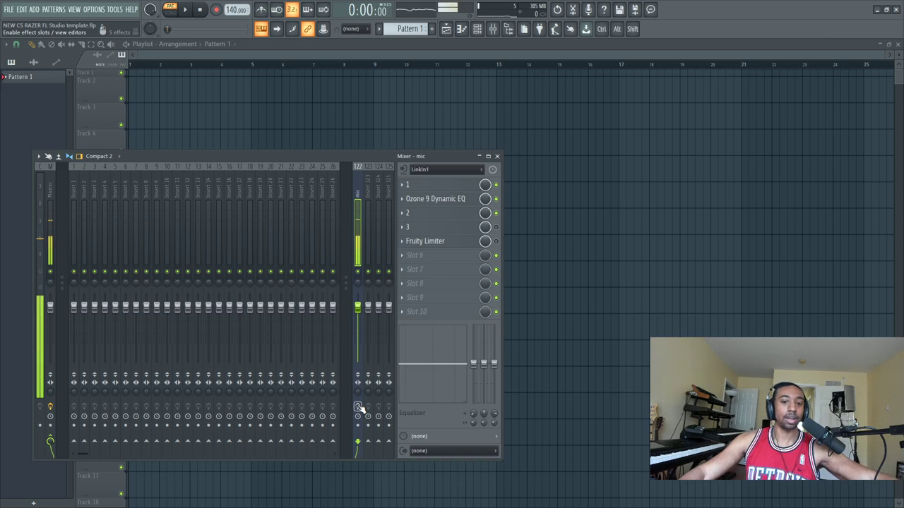
pyautogui.click(358, 407)
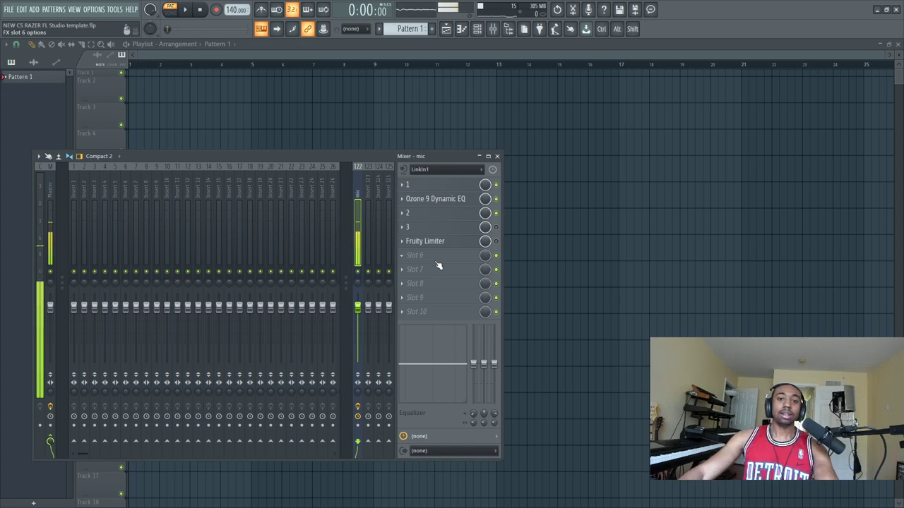
pyautogui.click(404, 170)
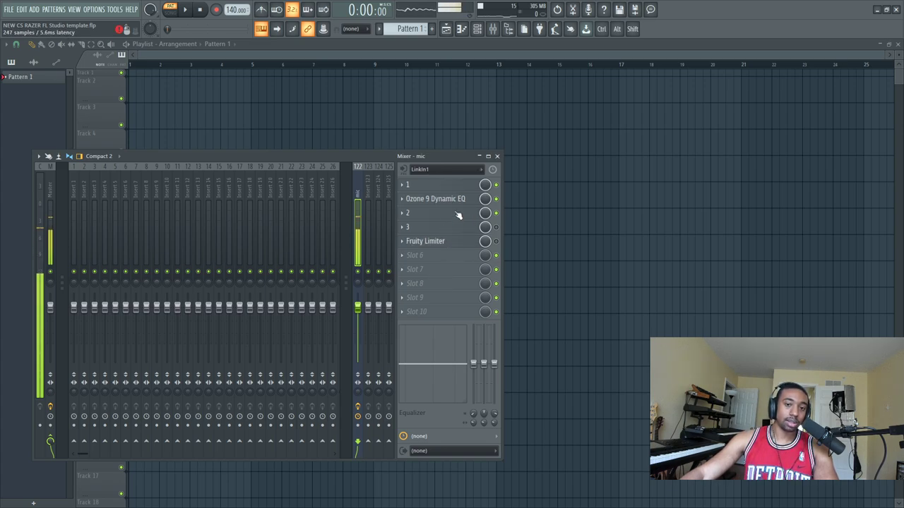
pyautogui.click(358, 426)
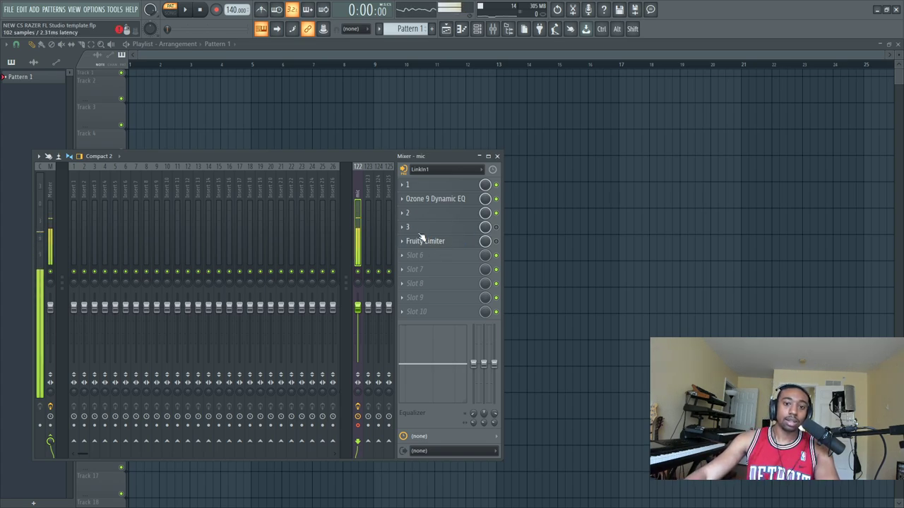
# - Open Auto-Tune 8 from mixer slot 3 and set its scale to C Minor
pyautogui.click(428, 229)
pyautogui.click(489, 158)
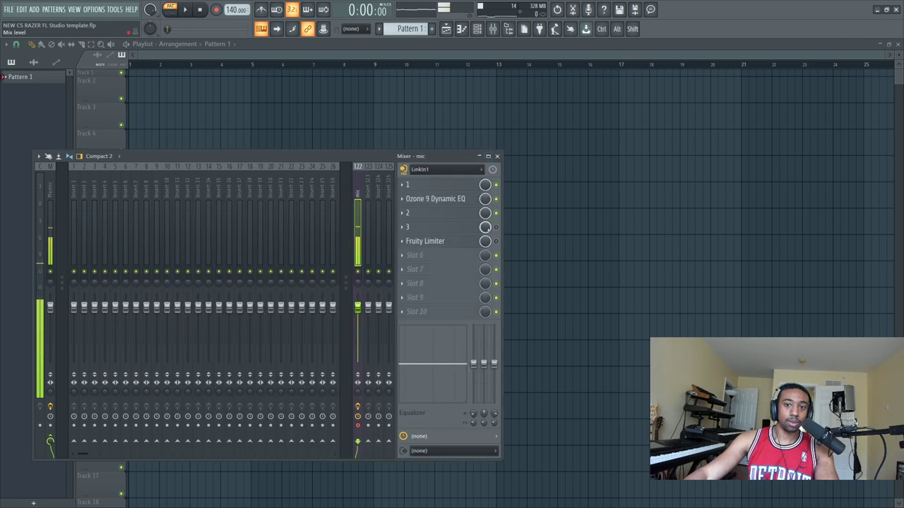
pyautogui.click(480, 228)
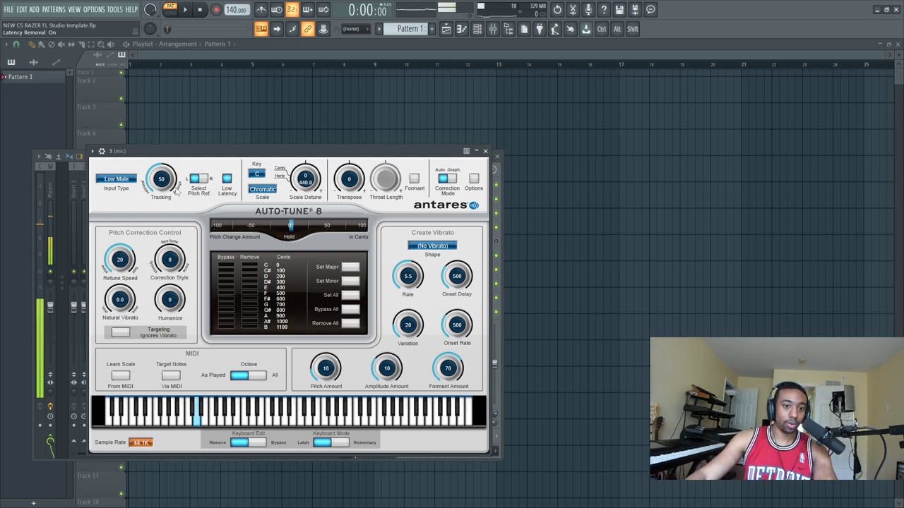
pyautogui.click(269, 190)
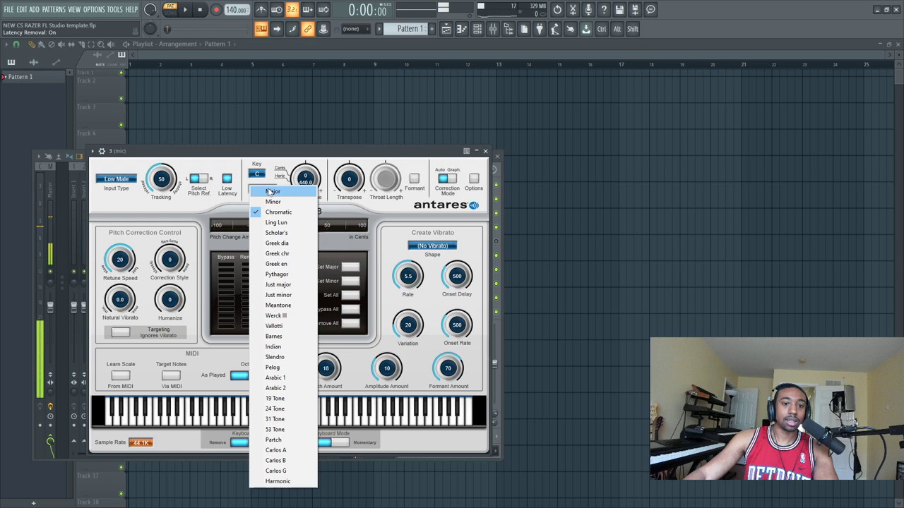
pyautogui.click(272, 202)
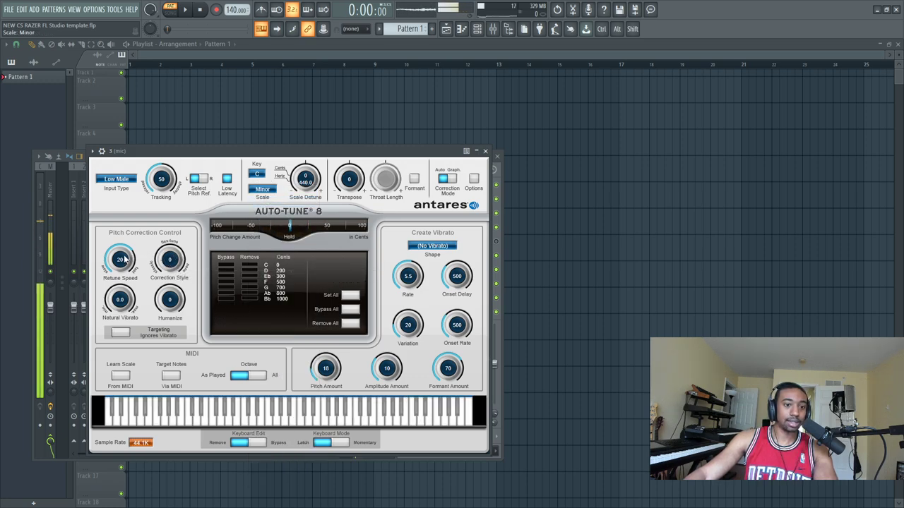
# - Set Auto-Tune's retune speed to about 12 ms and correction style to about 34
pyautogui.moveTo(124, 260); pyautogui.dragTo(132, 289)
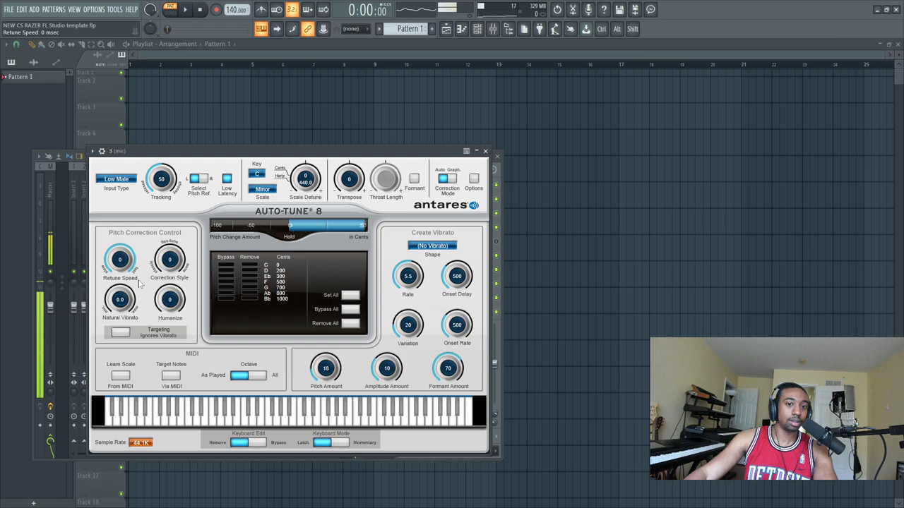
pyautogui.moveTo(135, 272); pyautogui.dragTo(135, 265)
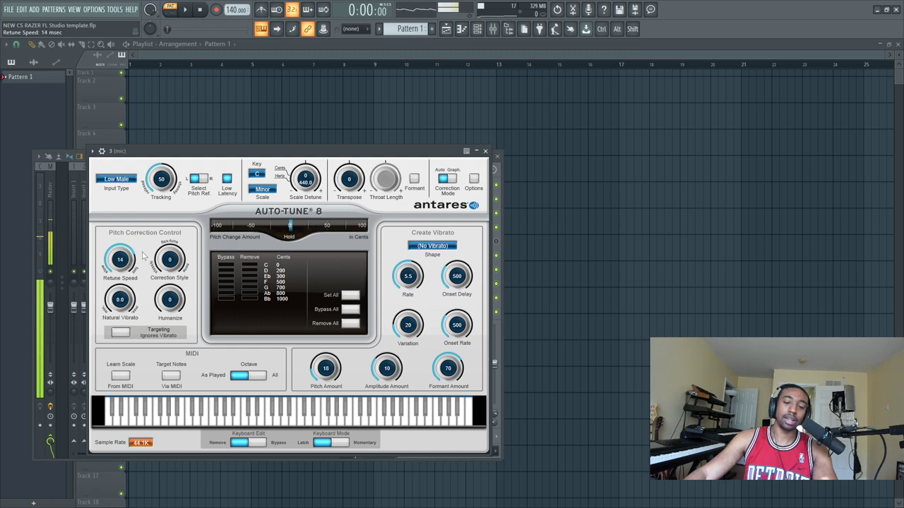
pyautogui.moveTo(169, 261); pyautogui.dragTo(169, 260)
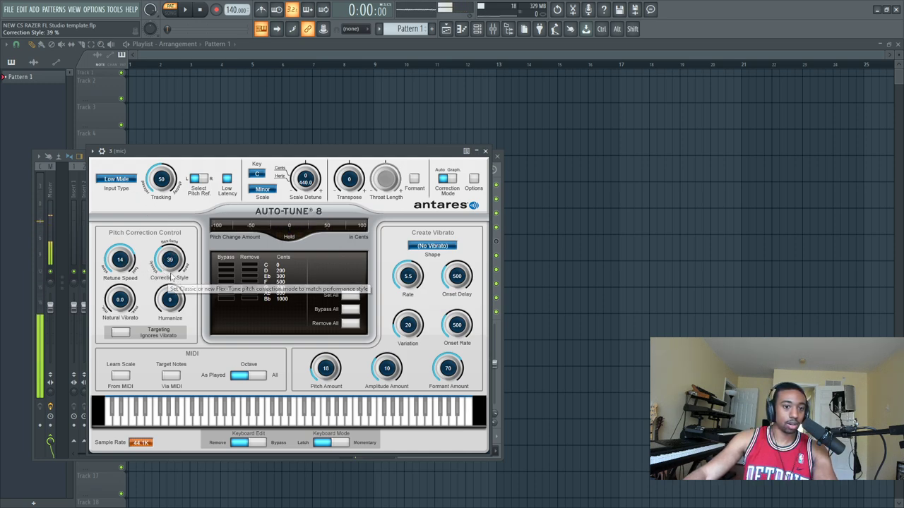
pyautogui.scroll(-3, 169, 259)
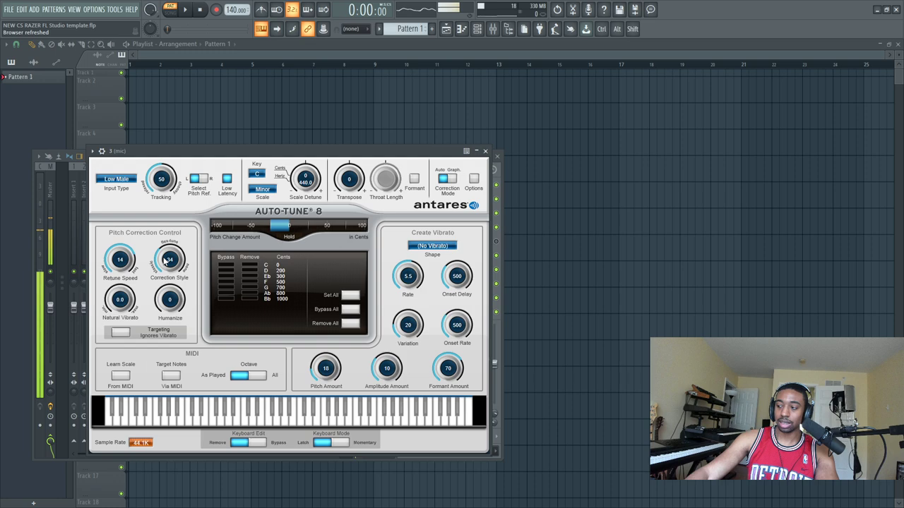
pyautogui.scroll(-2, 131, 261)
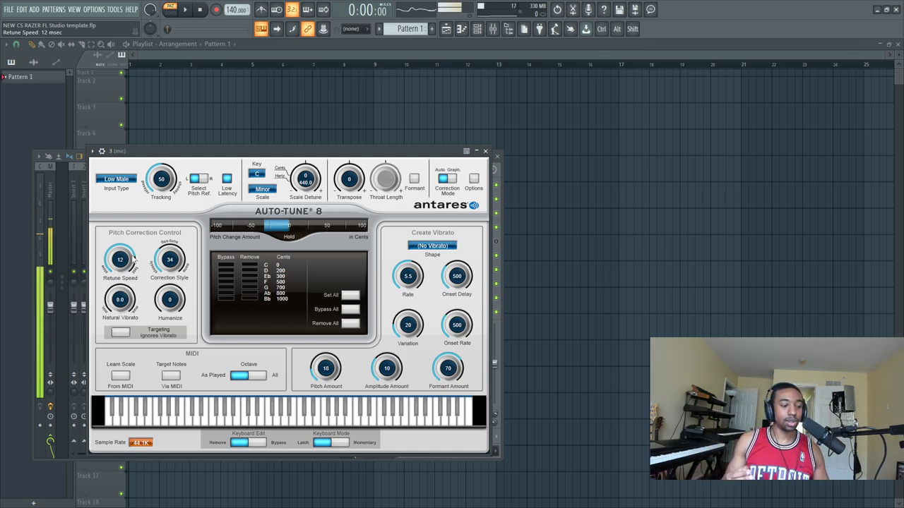
# - Close Auto-Tune and delete the Fruity Limiter from the mic's effect chain
pyautogui.click(486, 152)
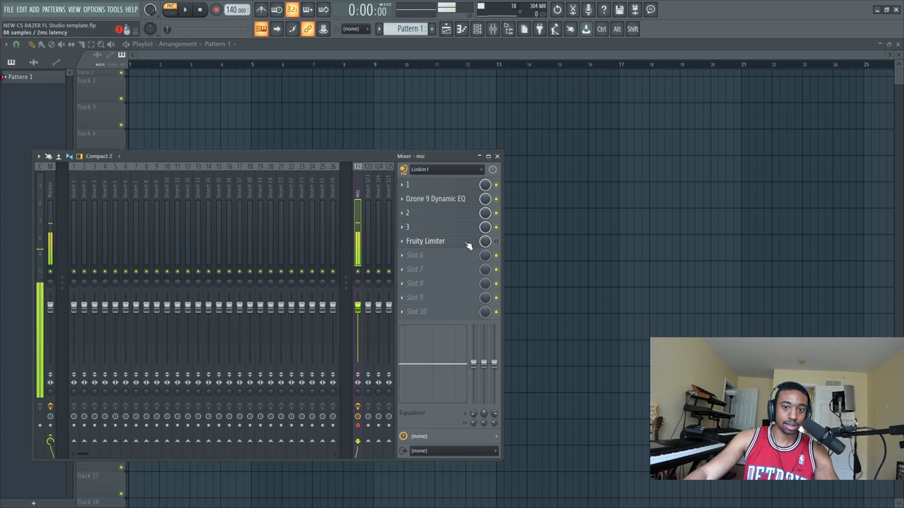
pyautogui.rightClick(409, 243)
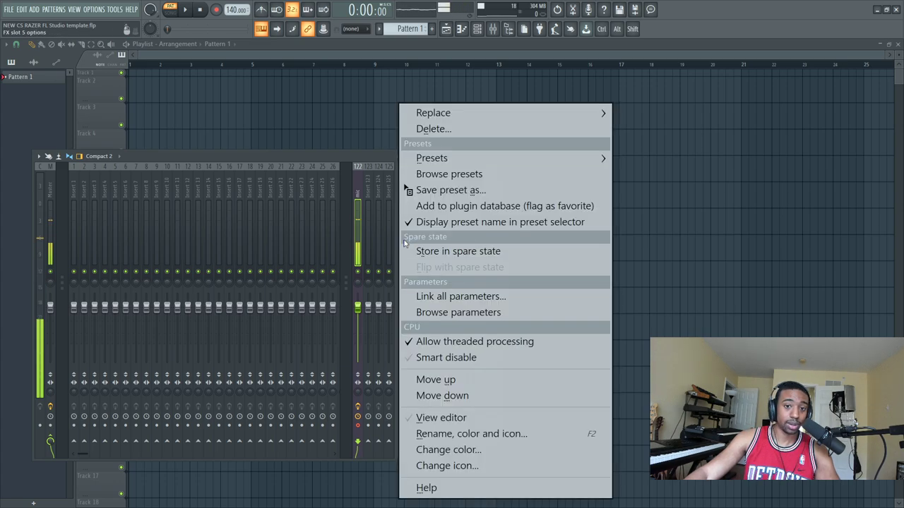
pyautogui.click(425, 127)
pyautogui.click(533, 331)
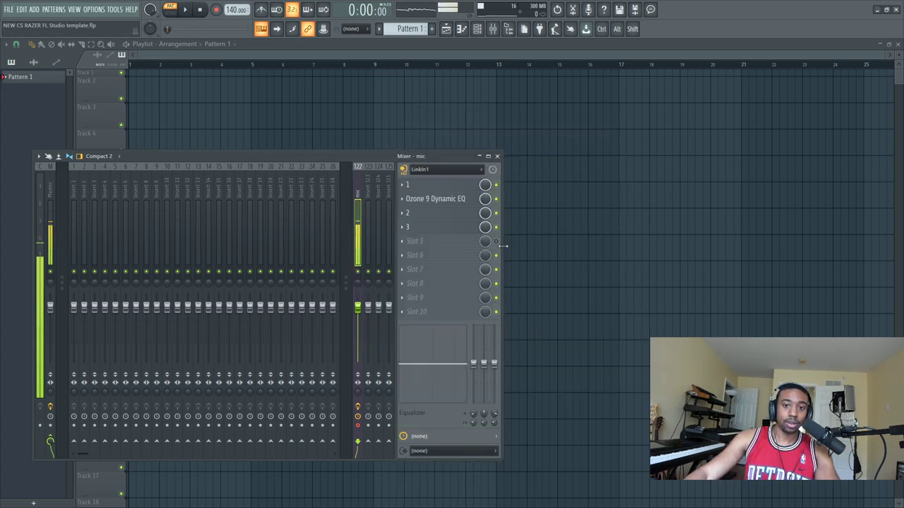
# - Check the De-Esser and Ozone windows, then bring up the SSL 4000 E strip in slot 2
pyautogui.click(429, 187)
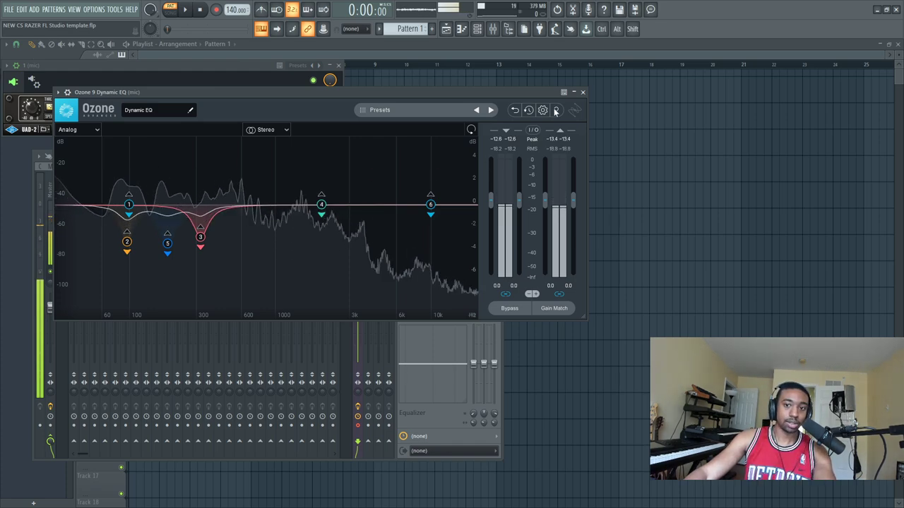
pyautogui.click(581, 93)
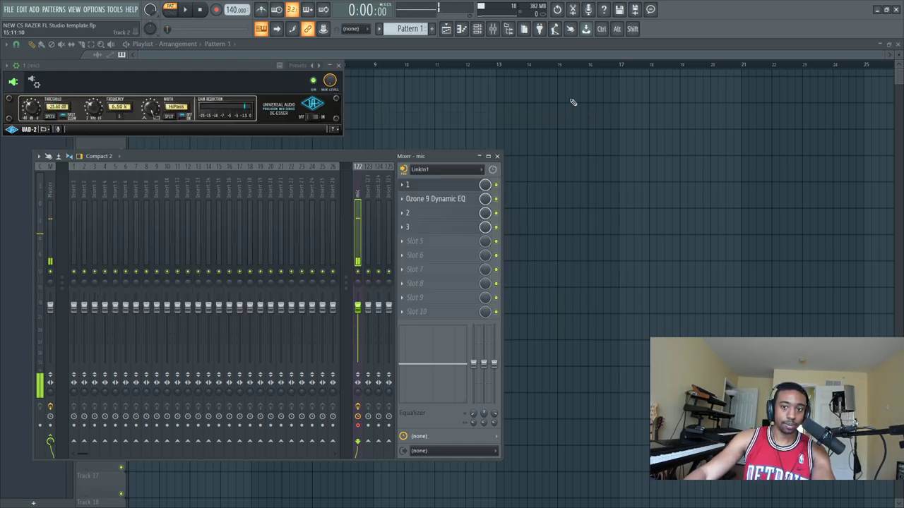
pyautogui.click(338, 65)
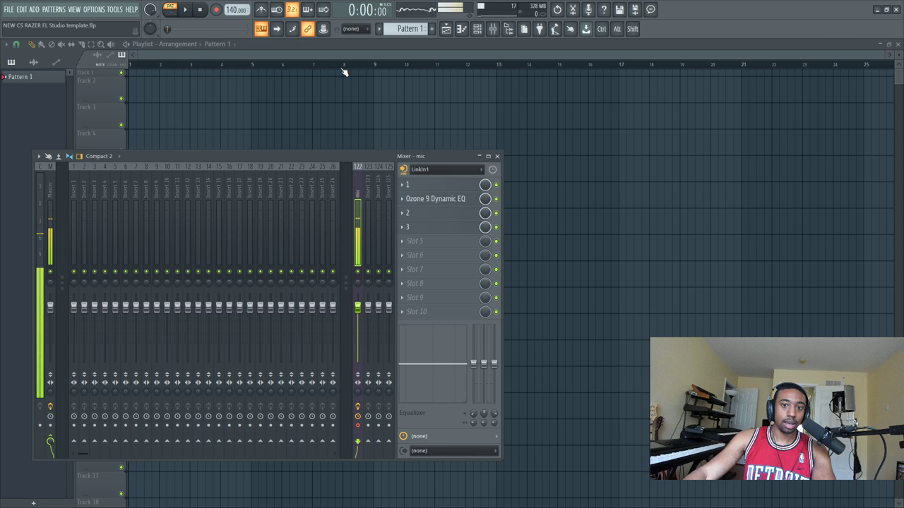
pyautogui.click(444, 217)
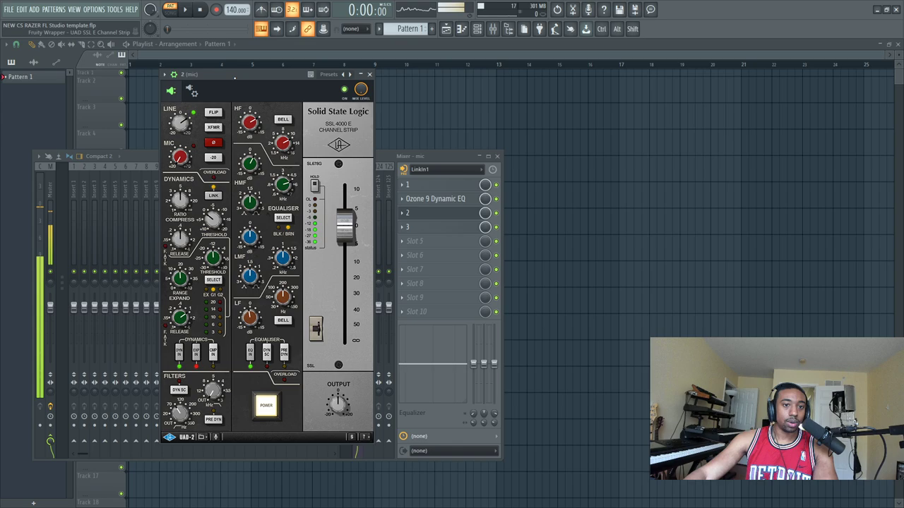
# - Bring the SSL 4000 E LINE knob from 1.1 dB down to about 0.5 dB
pyautogui.moveTo(265, 74); pyautogui.dragTo(600, 91)
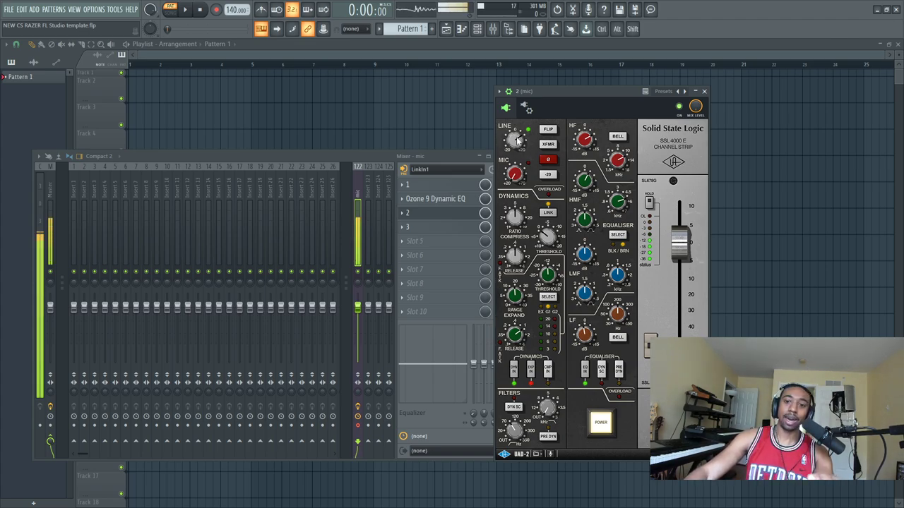
pyautogui.moveTo(519, 140)
pyautogui.mouseDown()
pyautogui.moveTo(520, 157)
pyautogui.moveTo(516, 131)
pyautogui.mouseUp()
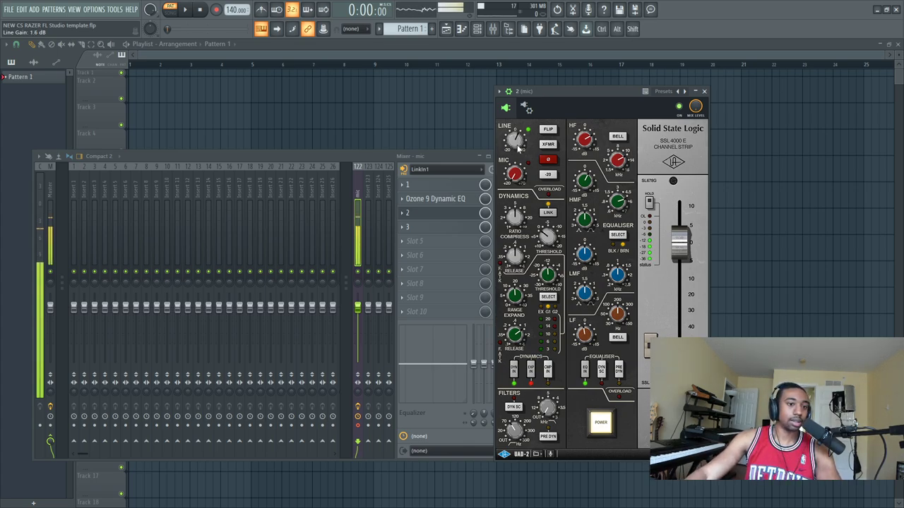
pyautogui.scroll(-3, 519, 145)
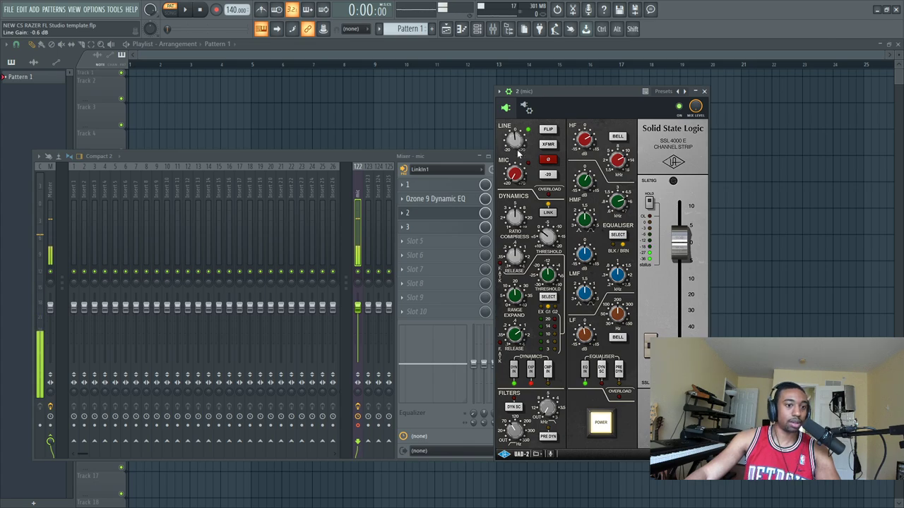
pyautogui.scroll(-2, 519, 138)
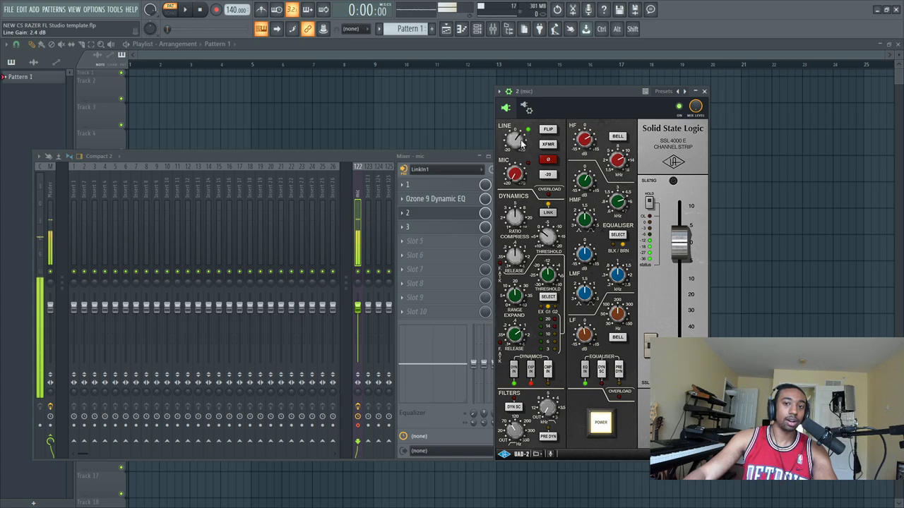
pyautogui.scroll(3, 521, 142)
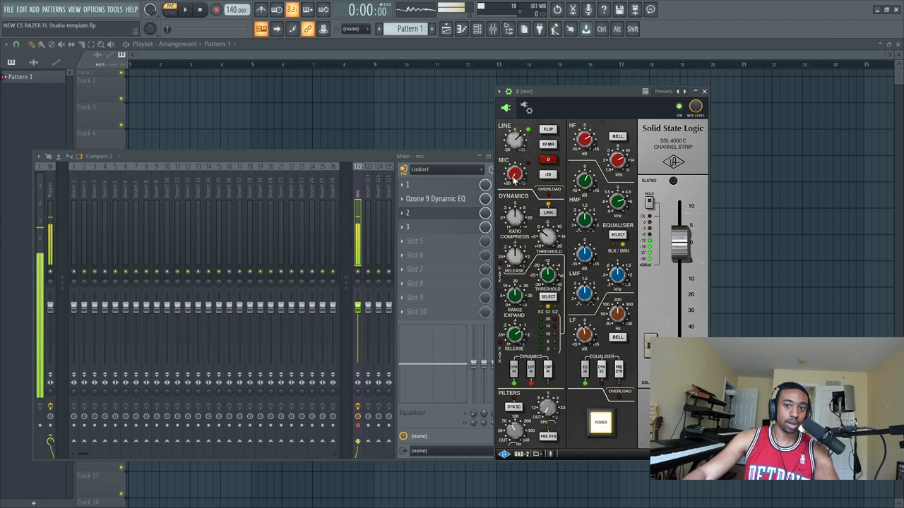
pyautogui.scroll(-3, 520, 148)
pyautogui.scroll(-2, 519, 145)
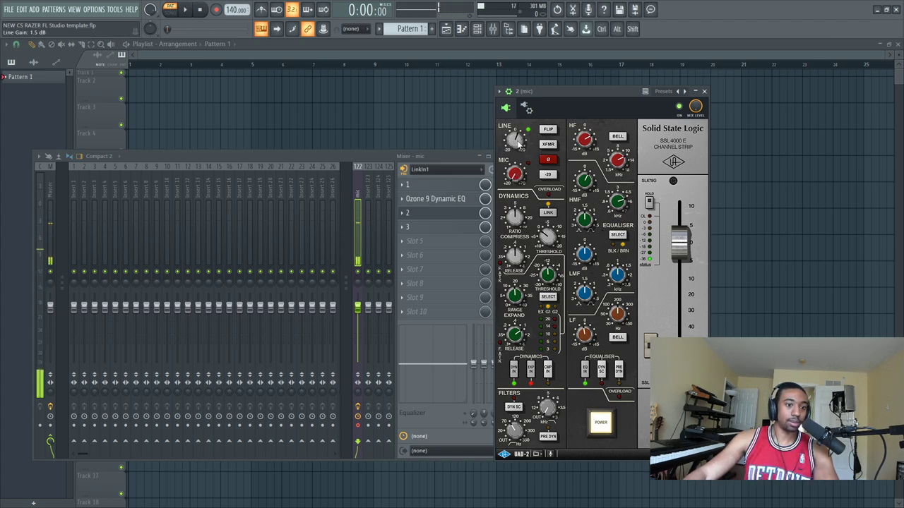
pyautogui.scroll(-2, 517, 144)
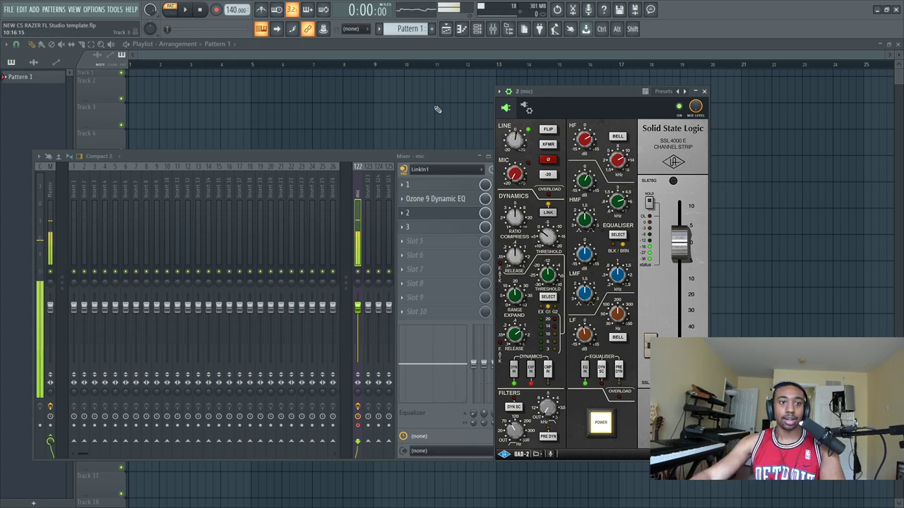
# - Open the Browser and search through its folders for the Prodbyjack loop kit
pyautogui.click(509, 29)
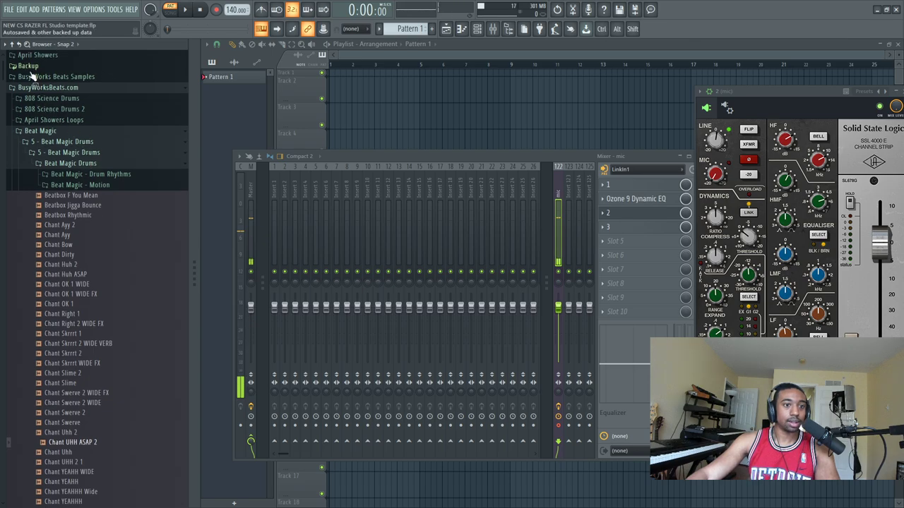
pyautogui.click(19, 43)
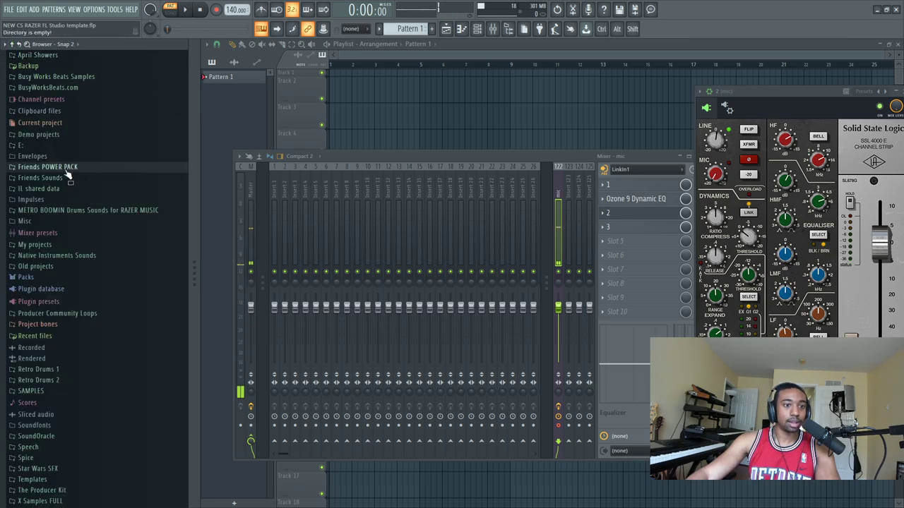
pyautogui.click(77, 179)
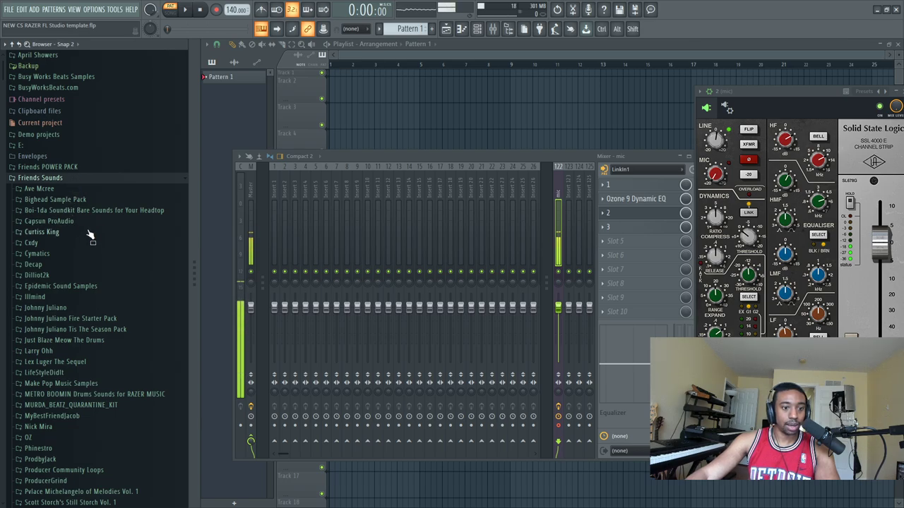
pyautogui.scroll(-10, 91, 237)
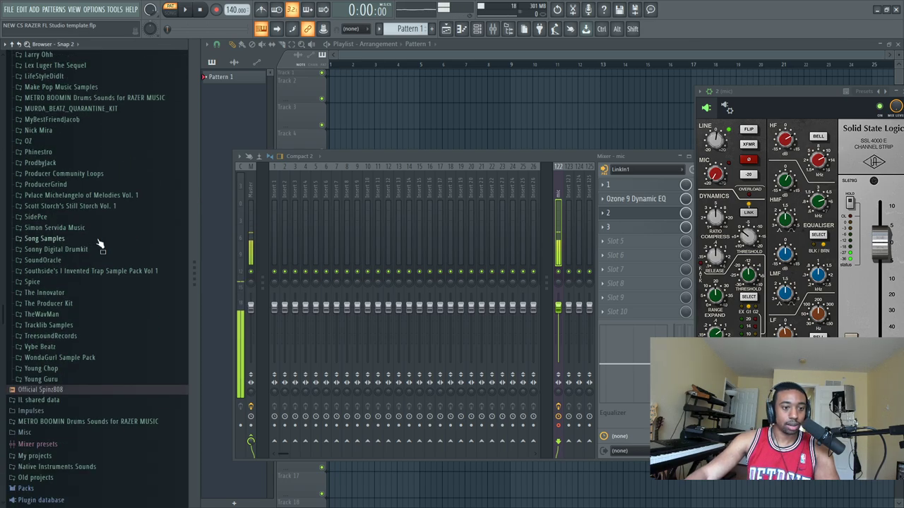
pyautogui.scroll(10, 95, 282)
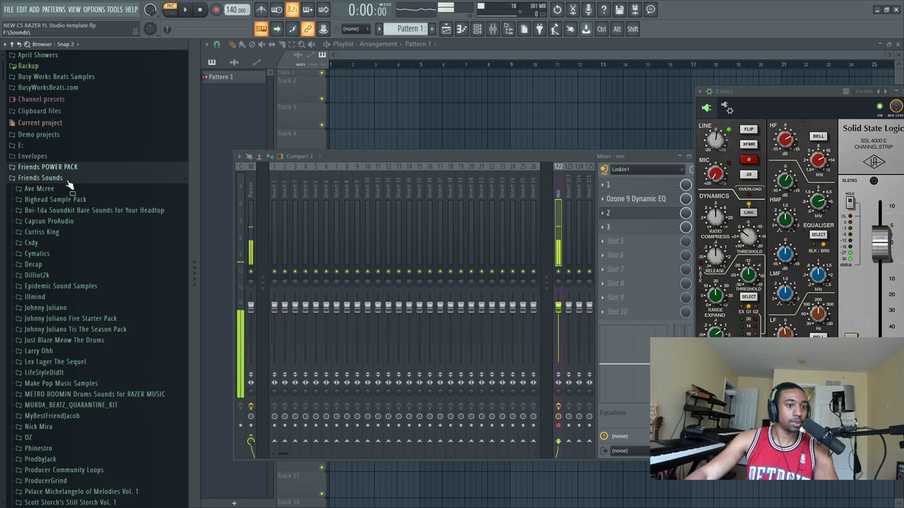
pyautogui.scroll(-12, 70, 212)
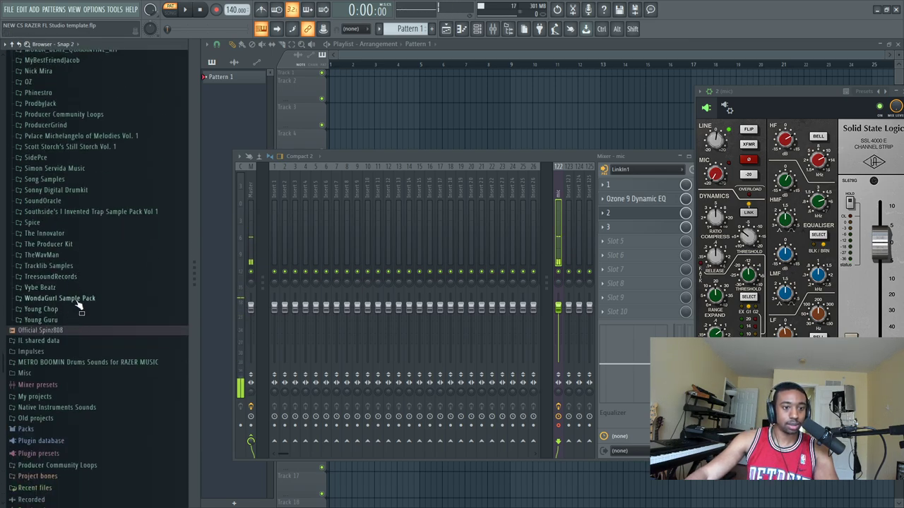
pyautogui.scroll(2, 69, 337)
pyautogui.scroll(4, 76, 379)
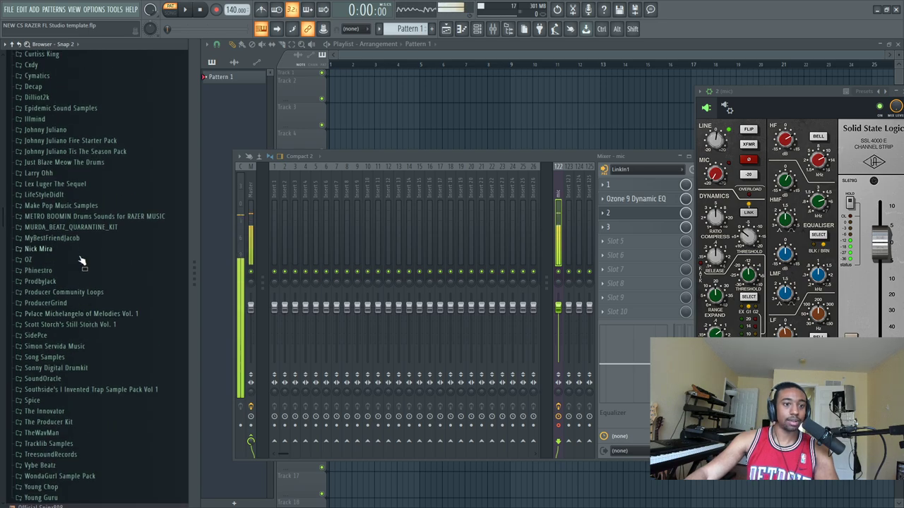
pyautogui.scroll(6, 42, 177)
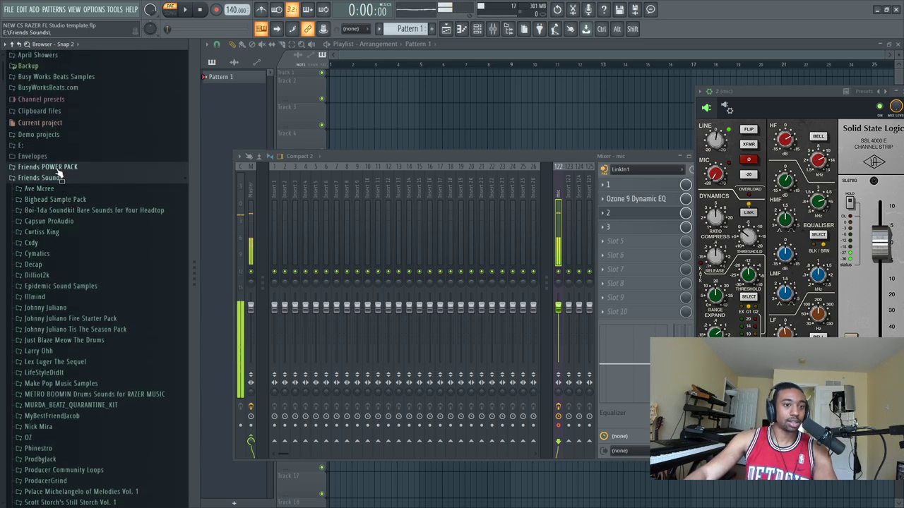
pyautogui.scroll(-4, 47, 150)
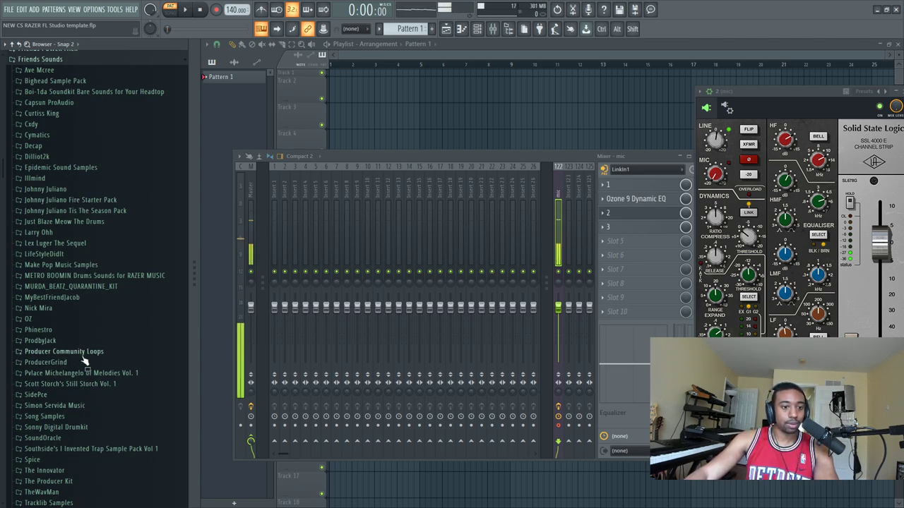
pyautogui.scroll(4, 85, 362)
pyautogui.scroll(-2, 85, 362)
# - Drag the Observatory loop from Prodbyjack > Boulevard Loop Kit > loops onto the Playlist
pyautogui.click(64, 401)
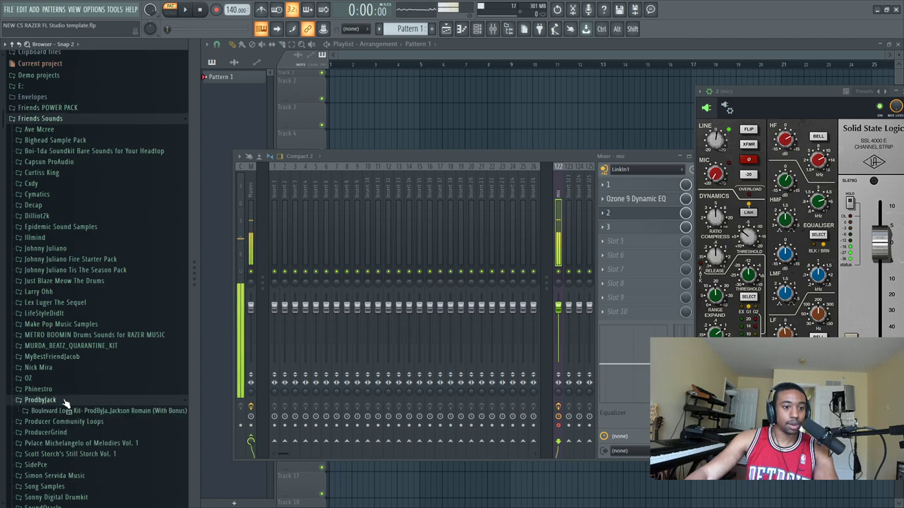
pyautogui.click(84, 411)
pyautogui.click(84, 422)
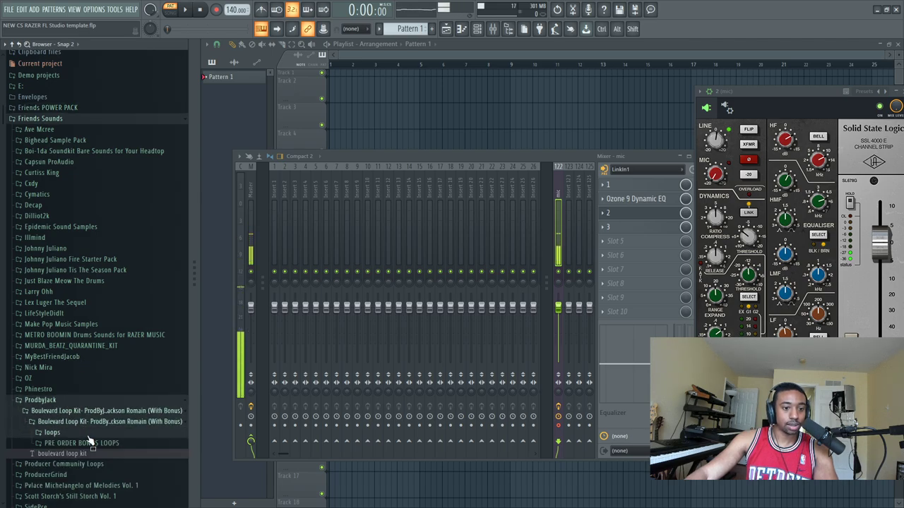
pyautogui.click(78, 433)
pyautogui.moveTo(79, 343); pyautogui.dragTo(359, 77)
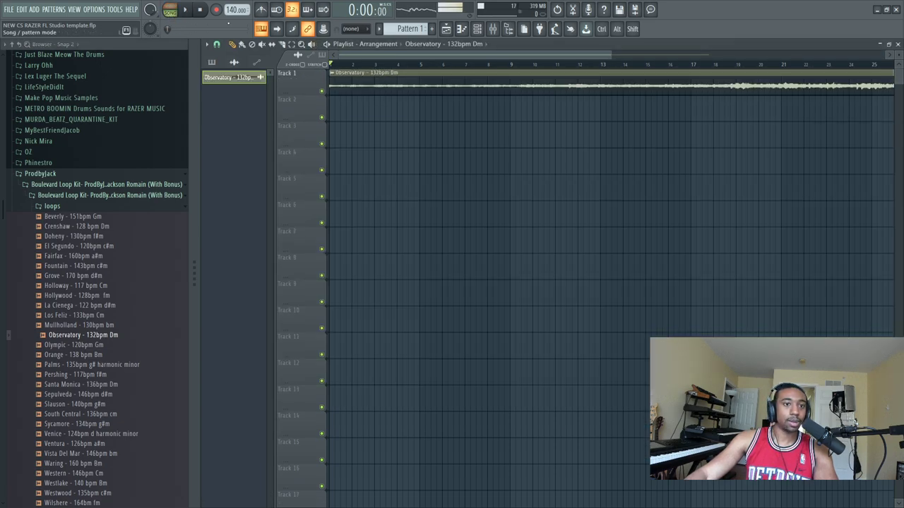
# - Show all channels in the Channel rack and add a 3x Osc instrument channel
pyautogui.click(477, 33)
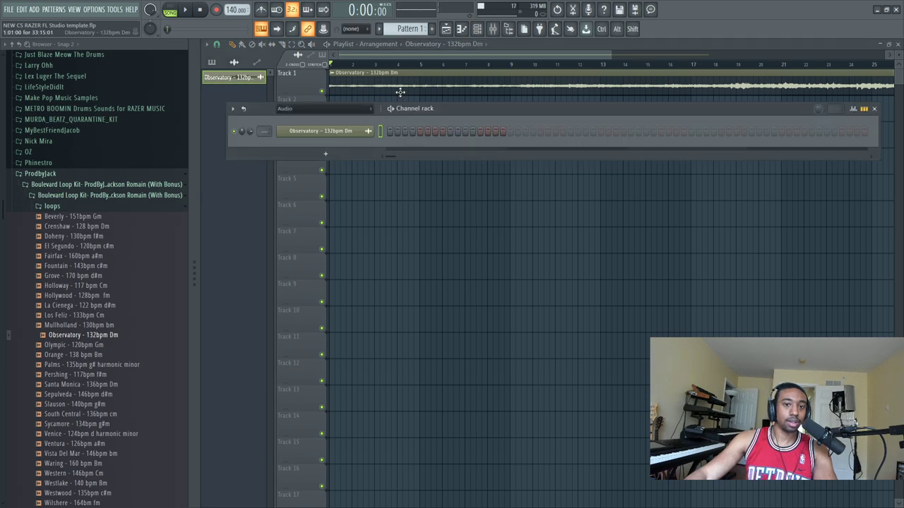
pyautogui.click(309, 111)
pyautogui.click(309, 123)
pyautogui.press('space')
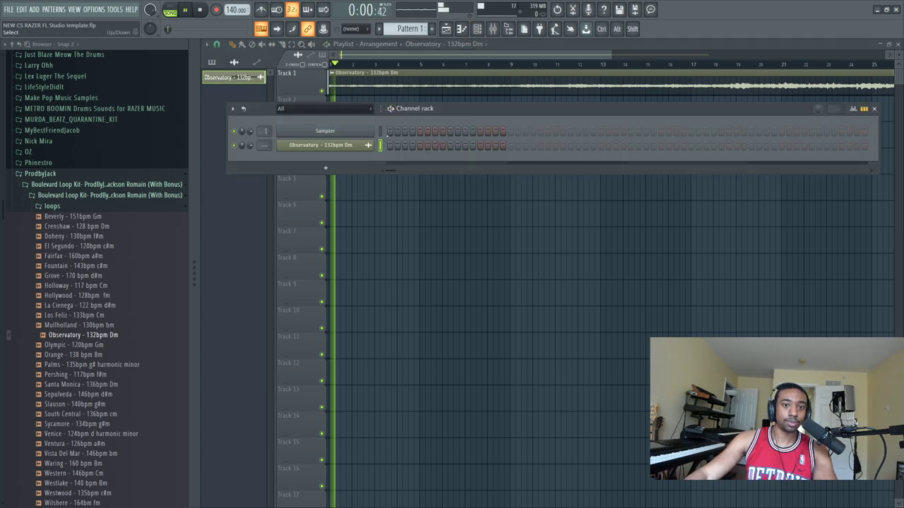
pyautogui.click(346, 168)
pyautogui.click(300, 53)
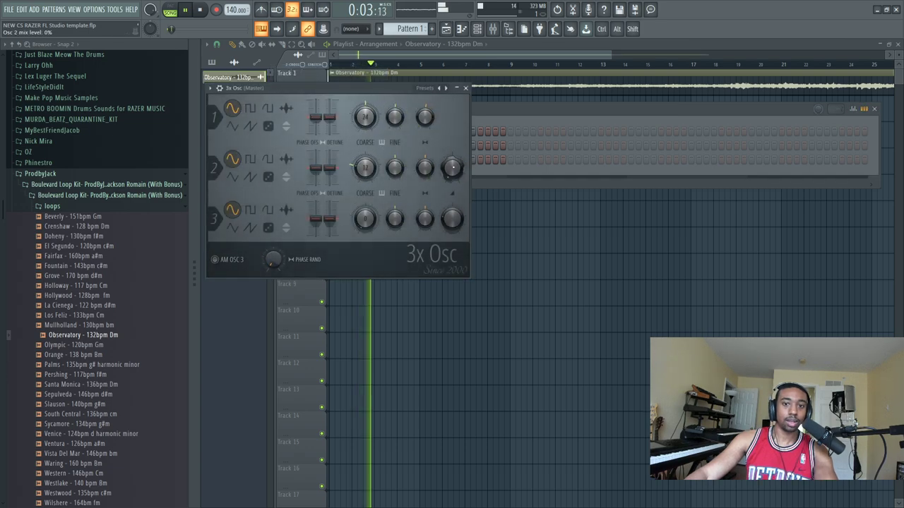
pyautogui.click(465, 88)
# - Open the 3x Osc piano roll and place a D5 note at bar 1
pyautogui.rightClick(372, 158)
pyautogui.click(397, 165)
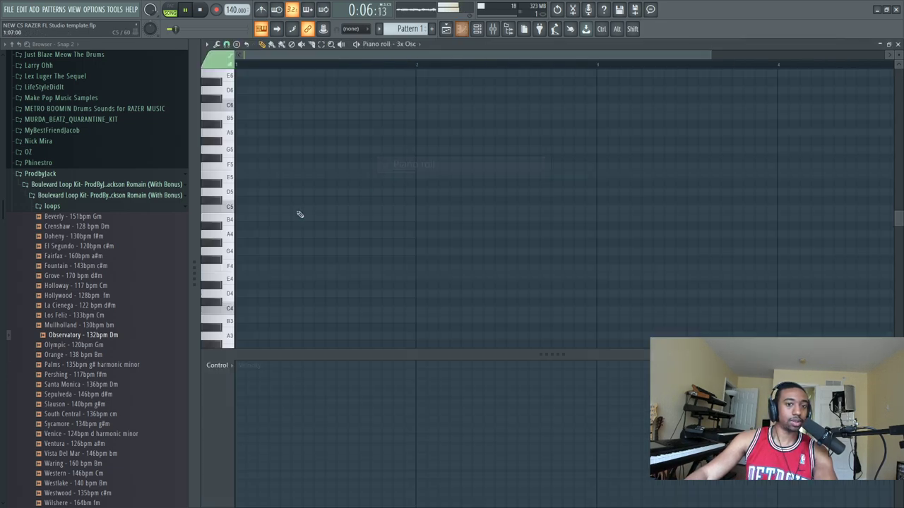
pyautogui.click(245, 192)
pyautogui.press('space')
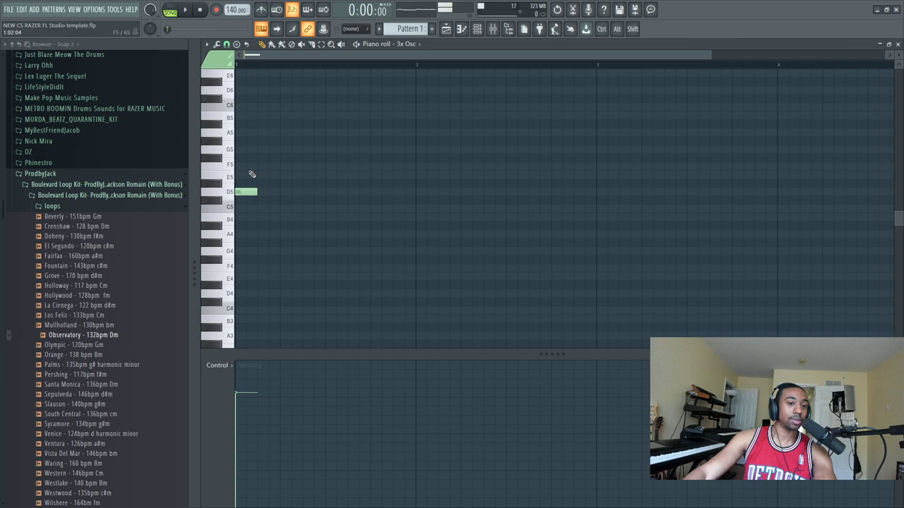
pyautogui.press('space')
# - Stack E5, A#5, A5, G5, F5, C6 and D6 notes at bar 1
pyautogui.click(239, 175)
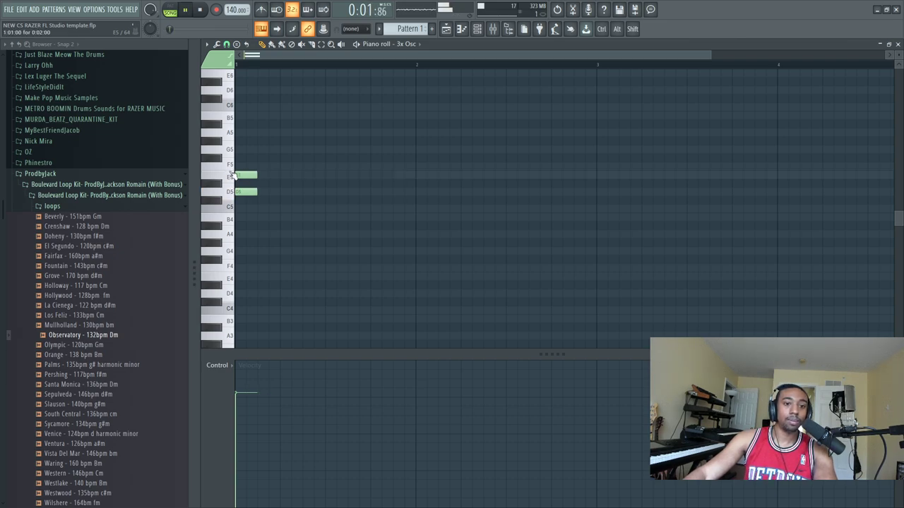
pyautogui.click(233, 147)
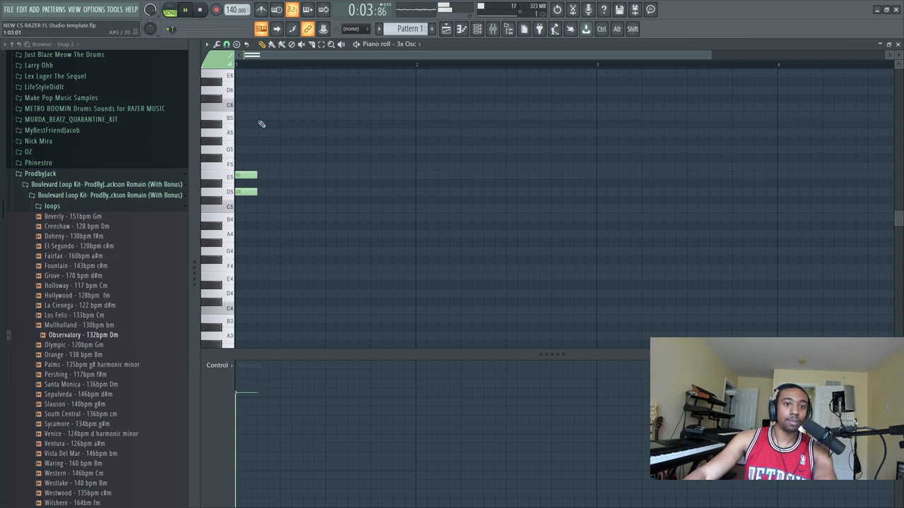
pyautogui.click(244, 124)
pyautogui.click(245, 132)
pyautogui.click(245, 149)
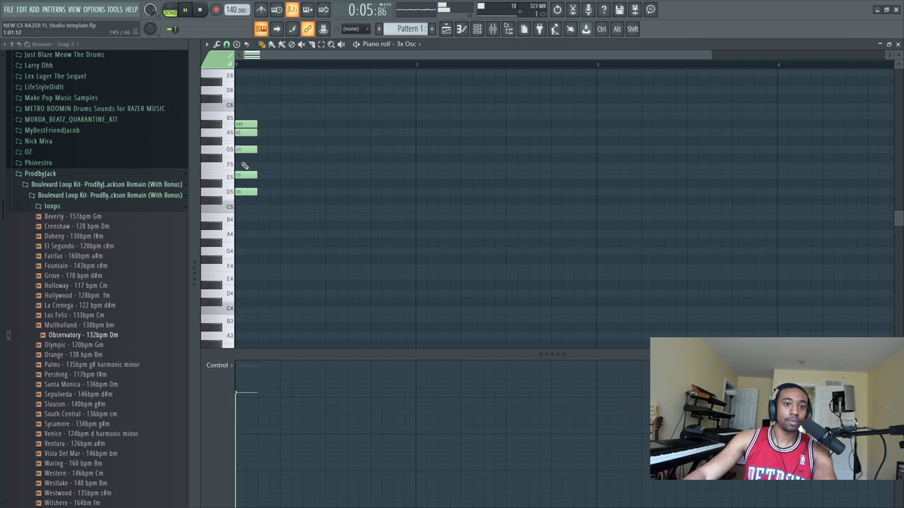
pyautogui.click(243, 166)
pyautogui.click(246, 107)
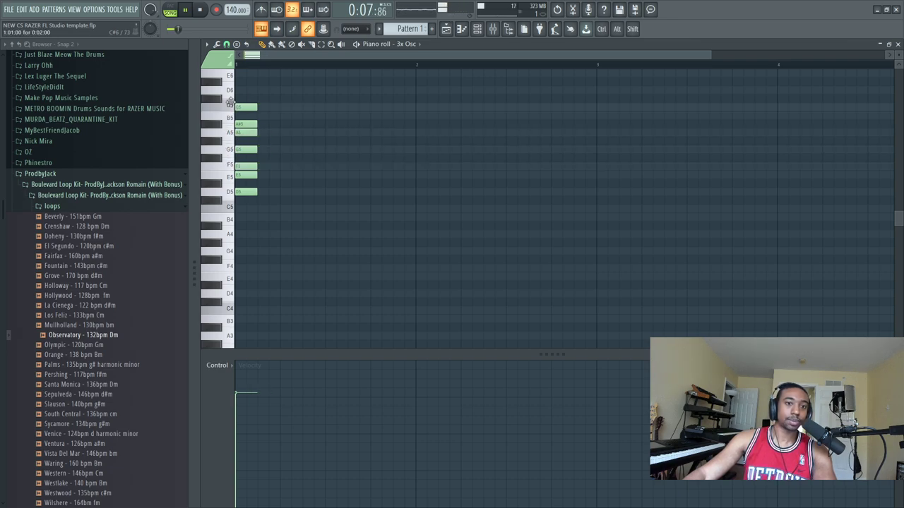
pyautogui.click(245, 91)
# - Stop playback and open Auto-Tune from the mic insert in the mixer
pyautogui.press('space')
pyautogui.click(492, 28)
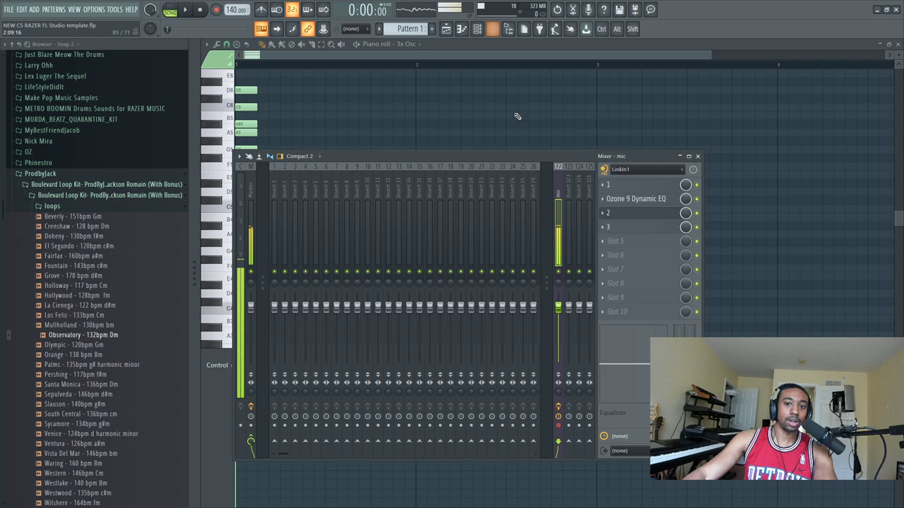
pyautogui.click(672, 230)
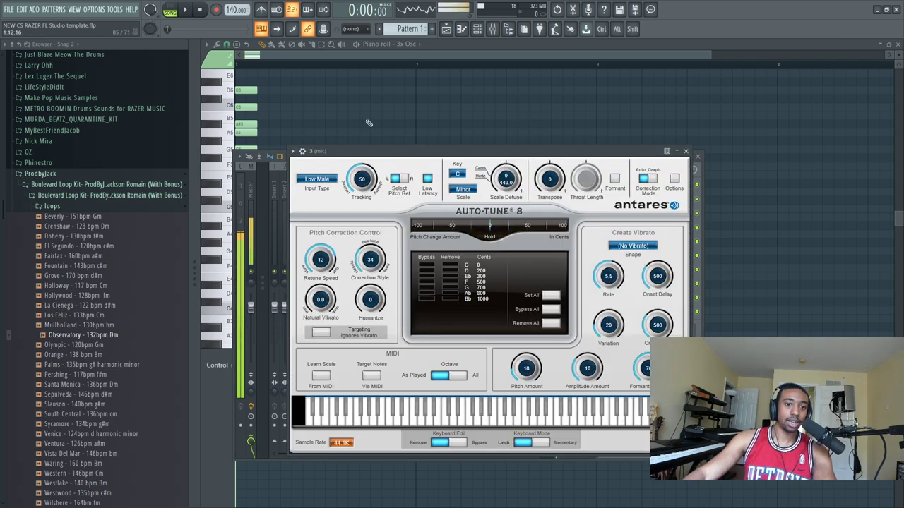
pyautogui.moveTo(367, 150); pyautogui.dragTo(381, 196)
pyautogui.moveTo(544, 154); pyautogui.dragTo(621, 168)
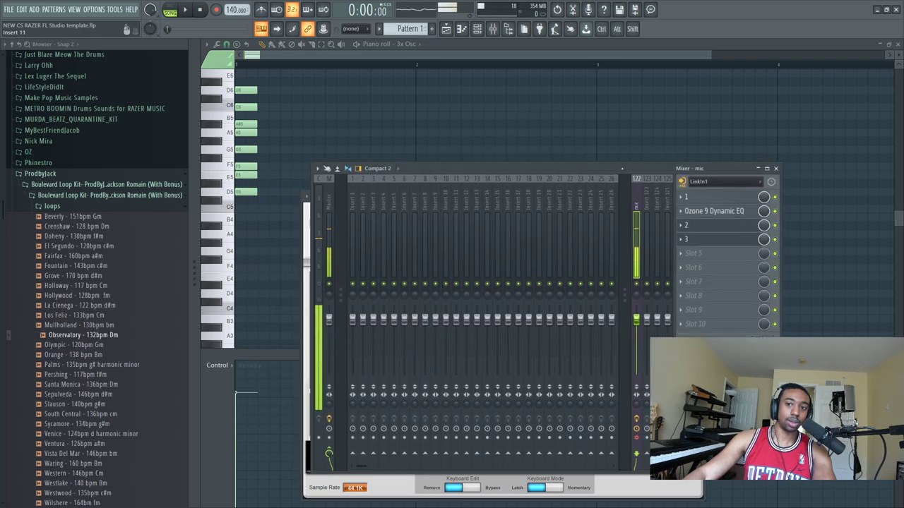
pyautogui.click(775, 168)
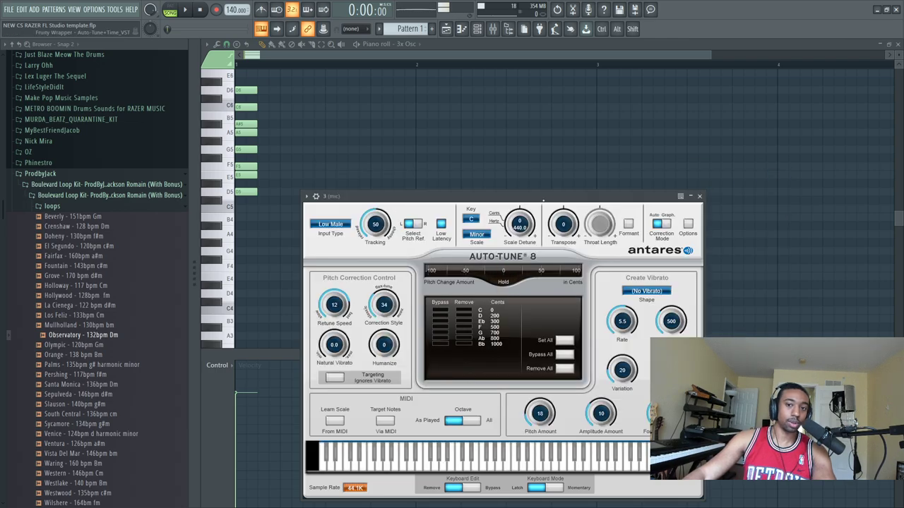
pyautogui.moveTo(543, 201); pyautogui.dragTo(565, 104)
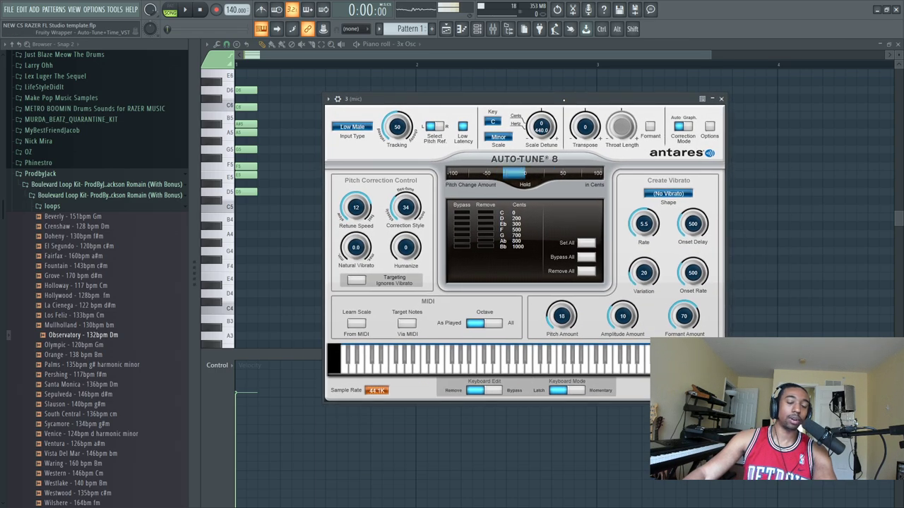
# - Set Auto-Tune's scale to Chromatic and remove D#, F#, G# and B
pyautogui.click(493, 121)
pyautogui.click(494, 121)
pyautogui.click(498, 136)
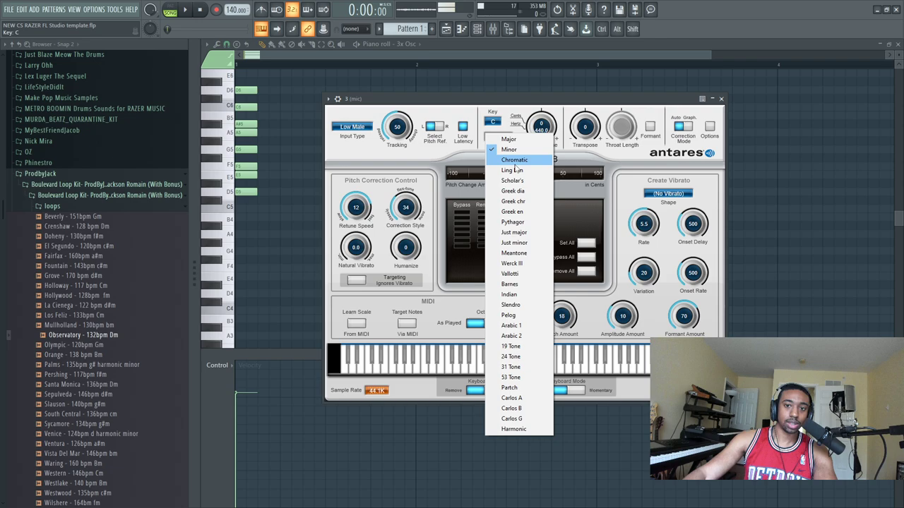
pyautogui.click(515, 161)
pyautogui.moveTo(452, 98); pyautogui.dragTo(485, 93)
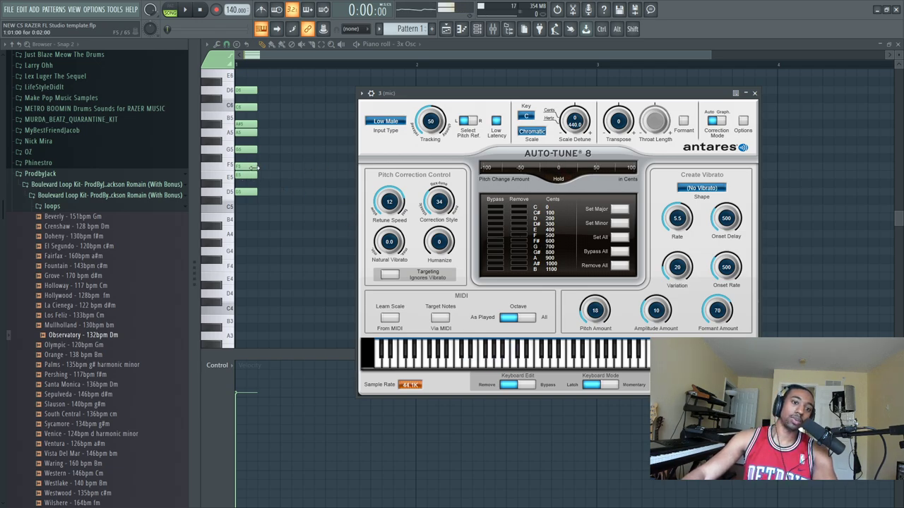
pyautogui.click(524, 224)
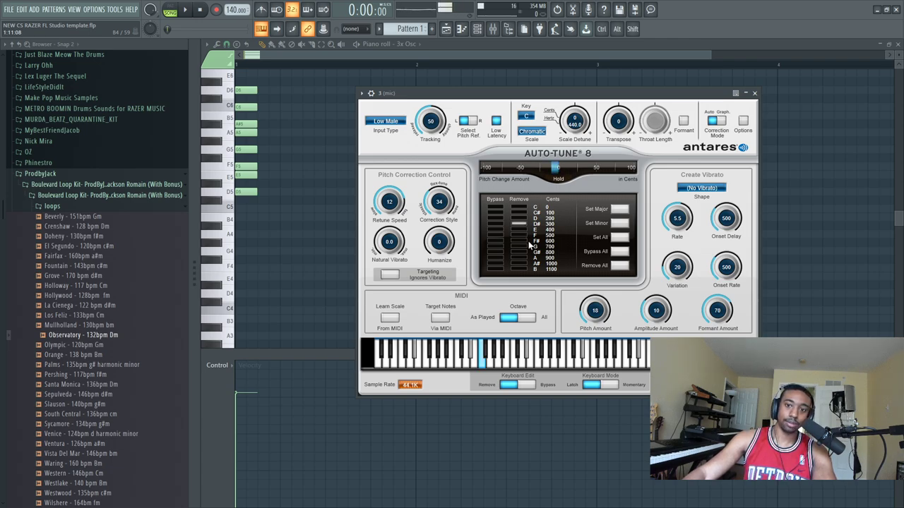
pyautogui.click(522, 241)
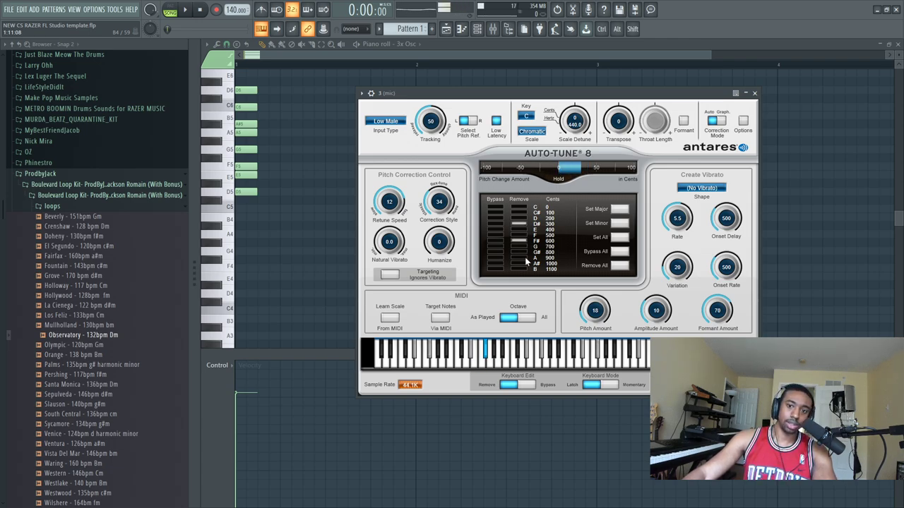
pyautogui.click(523, 253)
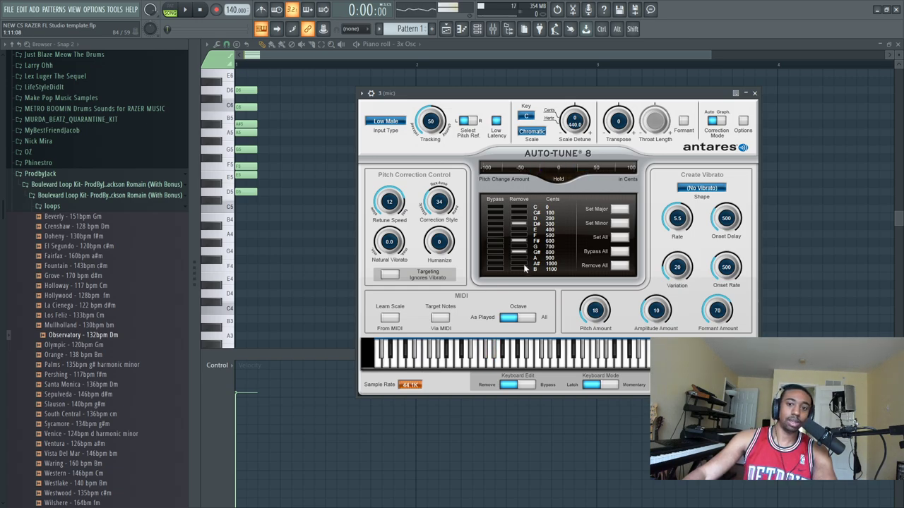
pyautogui.click(522, 269)
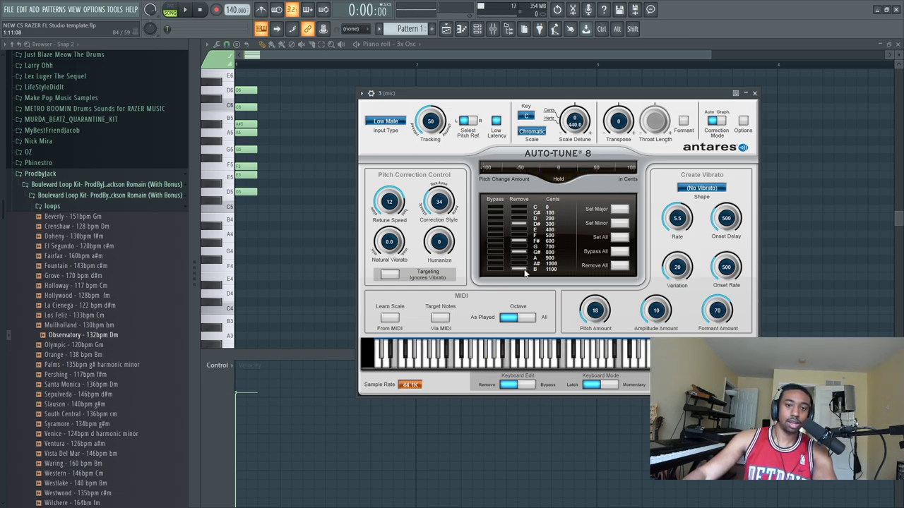
# - Close Auto-Tune and play the song from the playlist with the mixer open, then stop
pyautogui.click(754, 94)
pyautogui.press('F5')
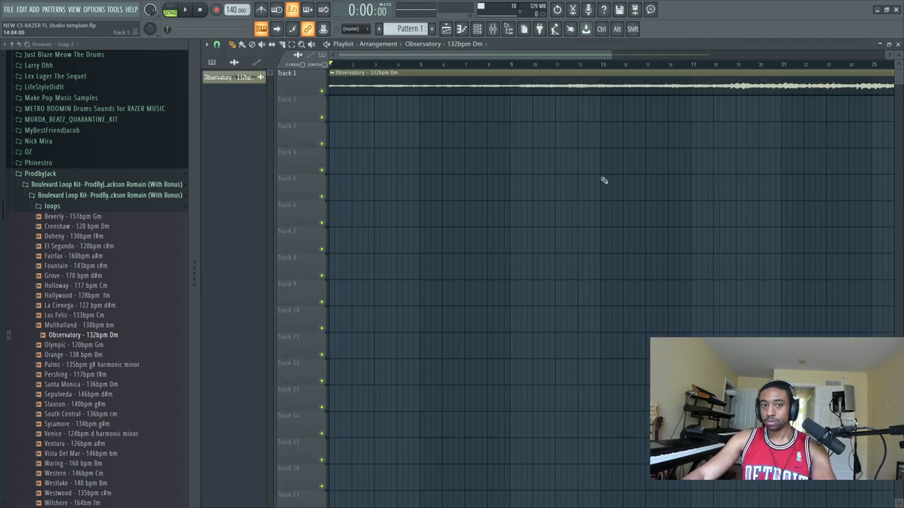
pyautogui.press('space')
pyautogui.click(493, 29)
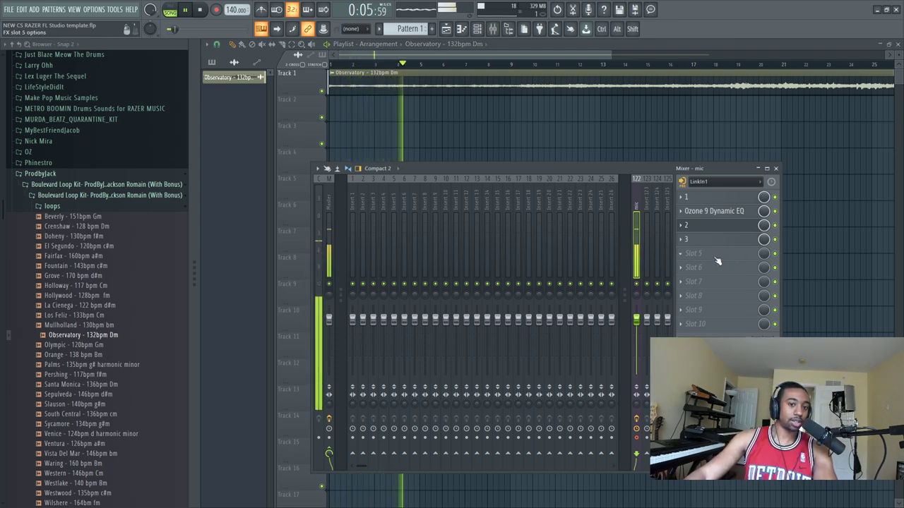
pyautogui.press('space')
# - Load UAD RealVerb-Pro into FX slot 1 of Insert 123
pyautogui.click(646, 233)
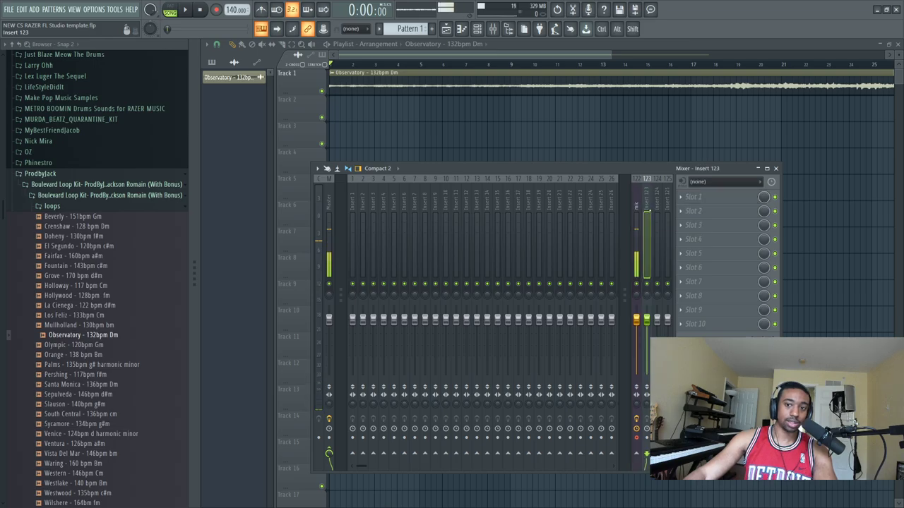
pyautogui.click(693, 201)
pyautogui.scroll(-6, 537, 212)
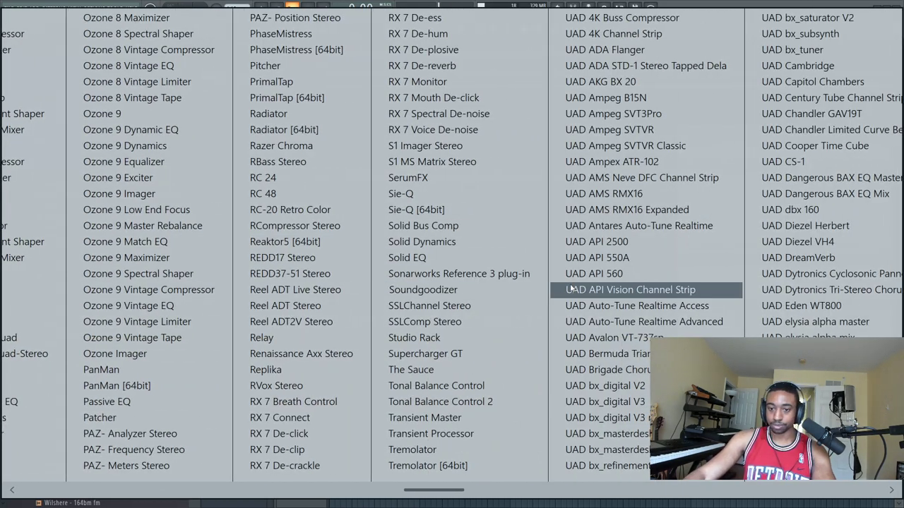
pyautogui.scroll(-3, 436, 360)
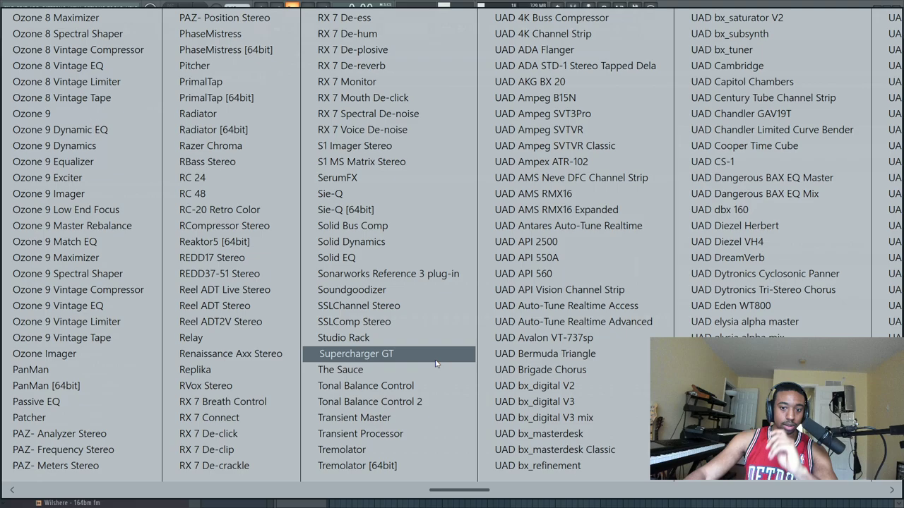
pyautogui.scroll(-5, 439, 363)
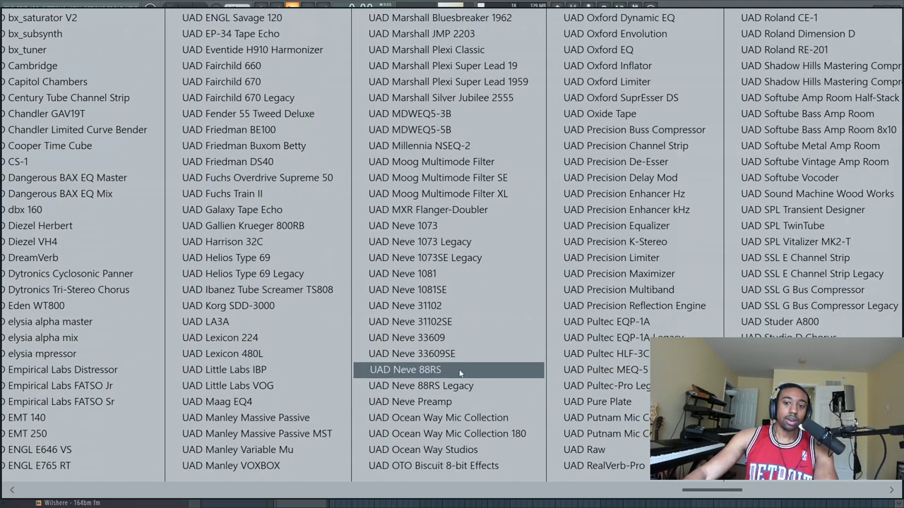
pyautogui.click(605, 466)
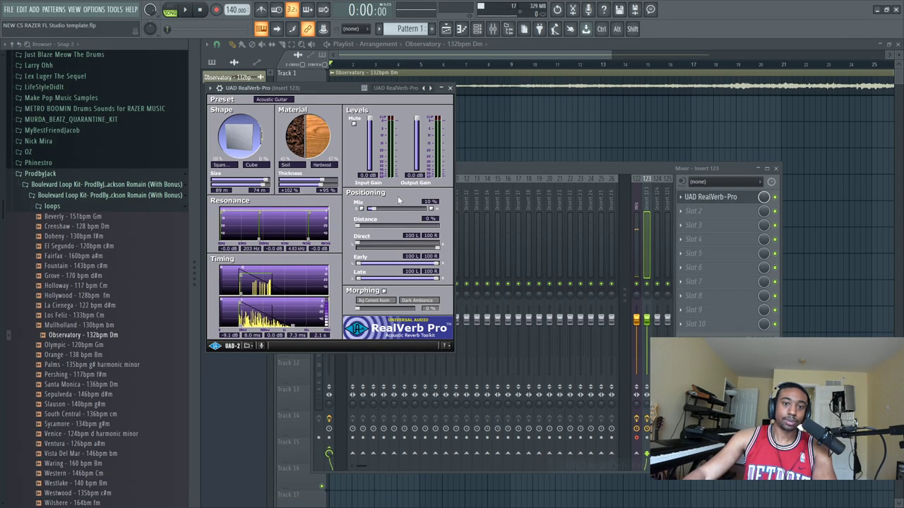
pyautogui.click(450, 88)
# - Load RealVerb-Pro's Big Warm Hall preset, then return to the mic channel's effects
pyautogui.click(665, 319)
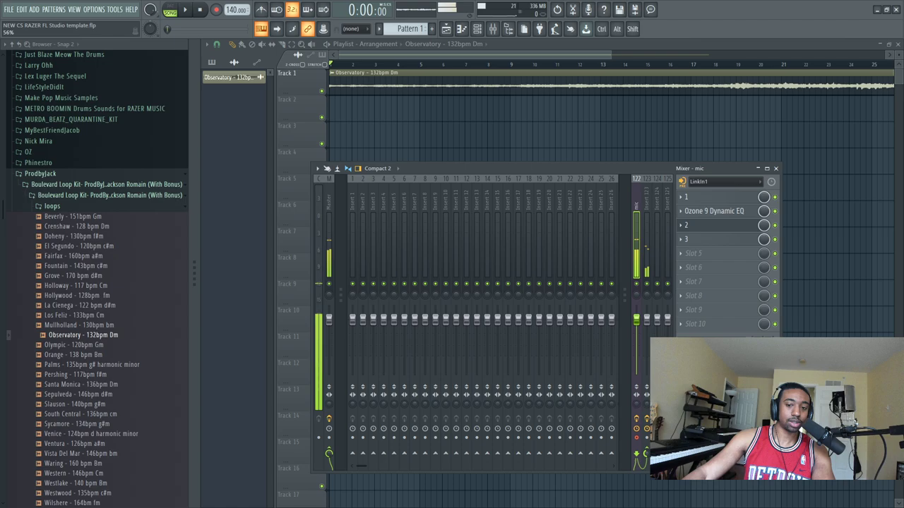
pyautogui.click(647, 233)
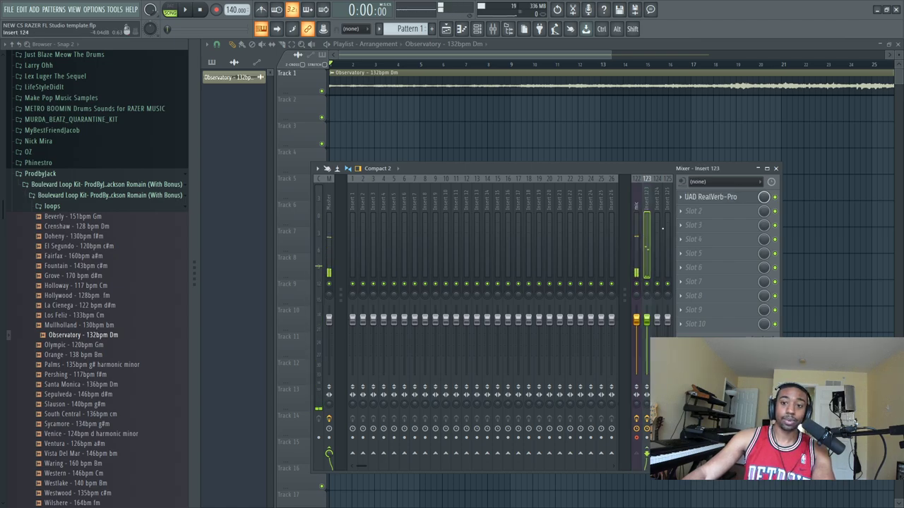
pyautogui.click(711, 201)
pyautogui.click(391, 88)
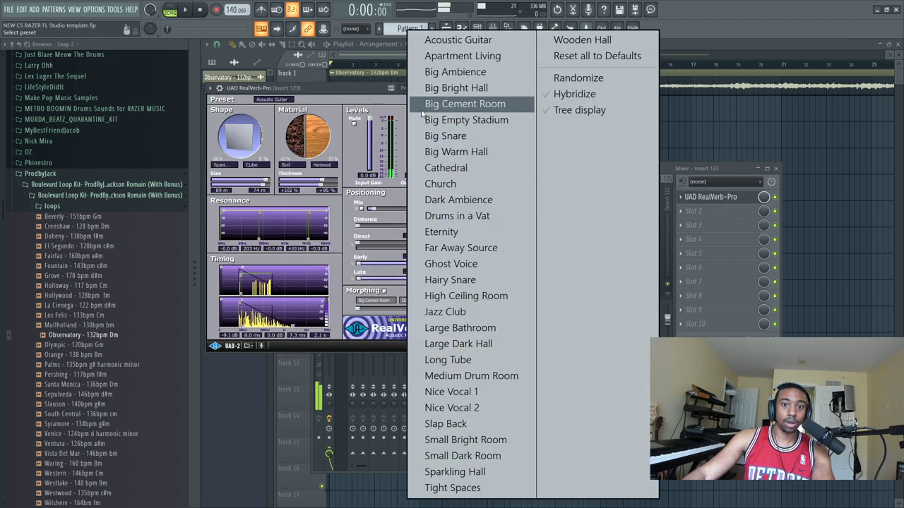
pyautogui.click(459, 154)
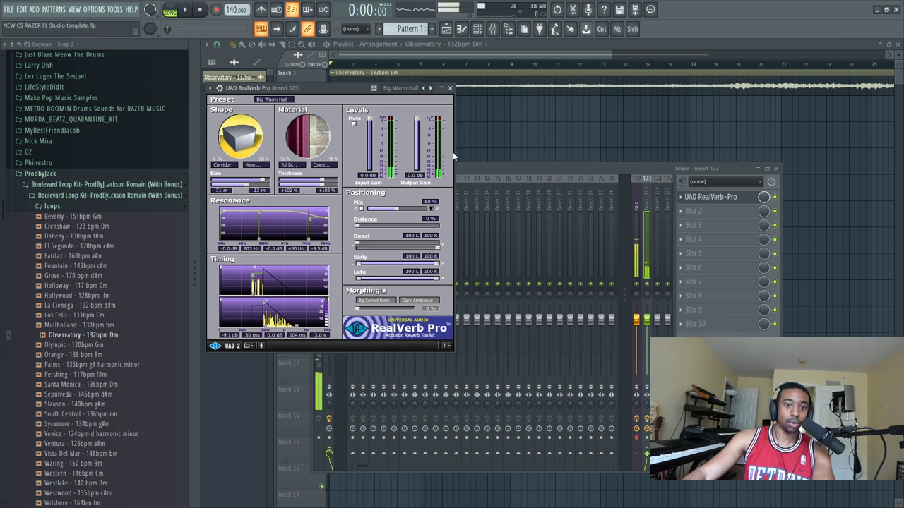
pyautogui.click(450, 88)
pyautogui.click(639, 221)
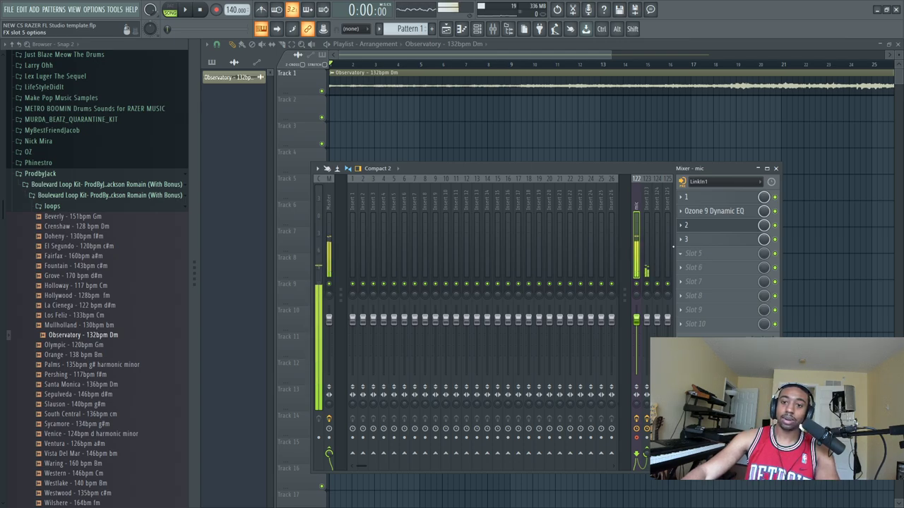
# - Add Doubler2 Stereo to the mic chain with voice gains of -19 and -10 dB
pyautogui.click(694, 253)
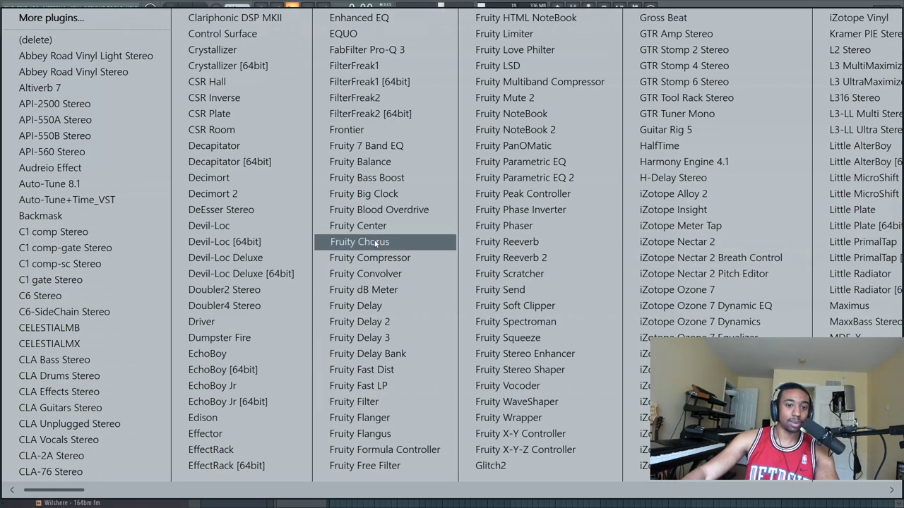
pyautogui.click(269, 290)
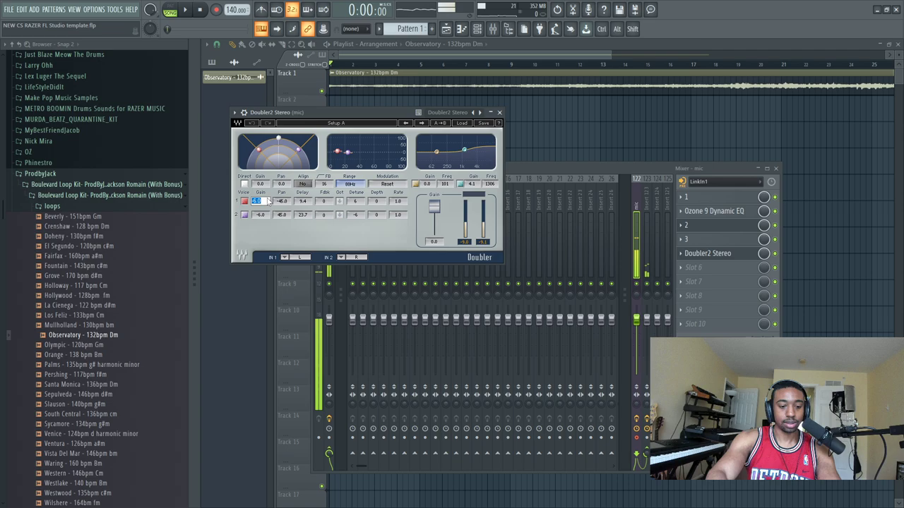
pyautogui.write('9')
pyautogui.press('Return')
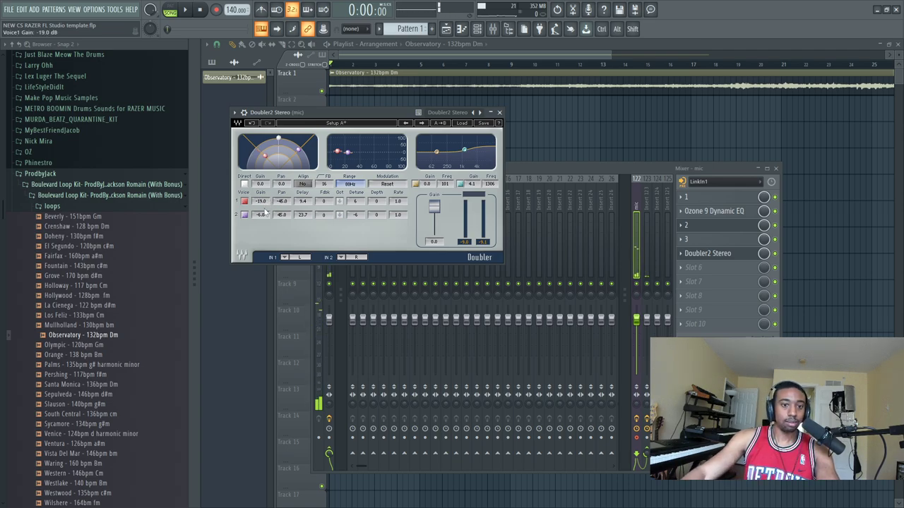
pyautogui.click(265, 214)
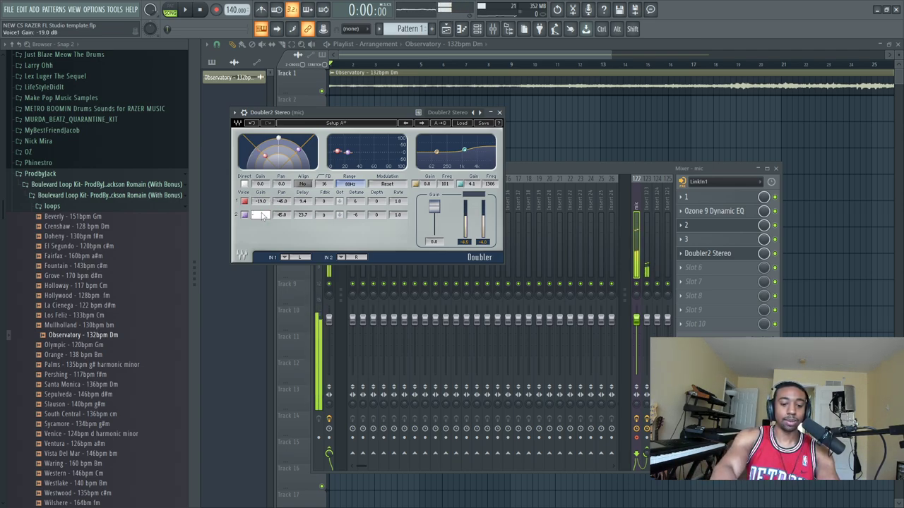
pyautogui.click(499, 112)
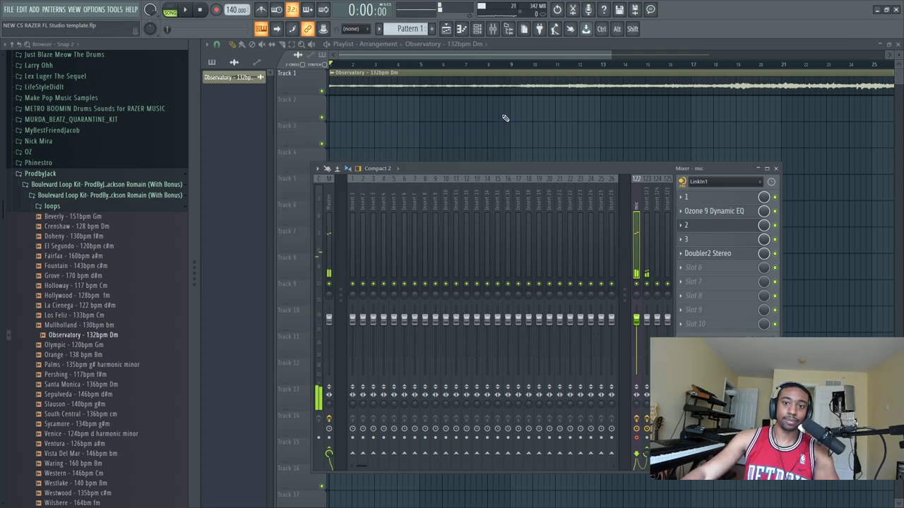
# - Add Fruity Delay 3 with a lower wet output and 254 Hz feedback cutoff, then play
pyautogui.click(723, 273)
pyautogui.scroll(-5, 560, 244)
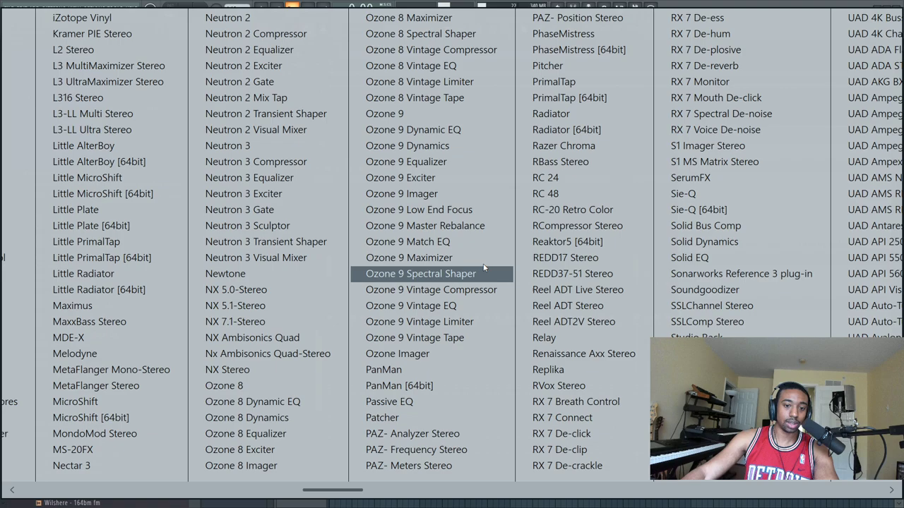
pyautogui.scroll(5, 452, 268)
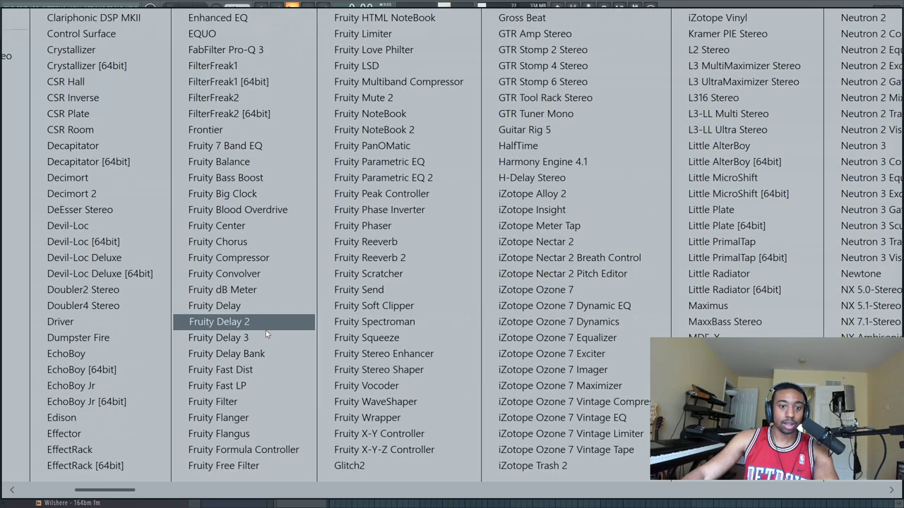
pyautogui.click(263, 339)
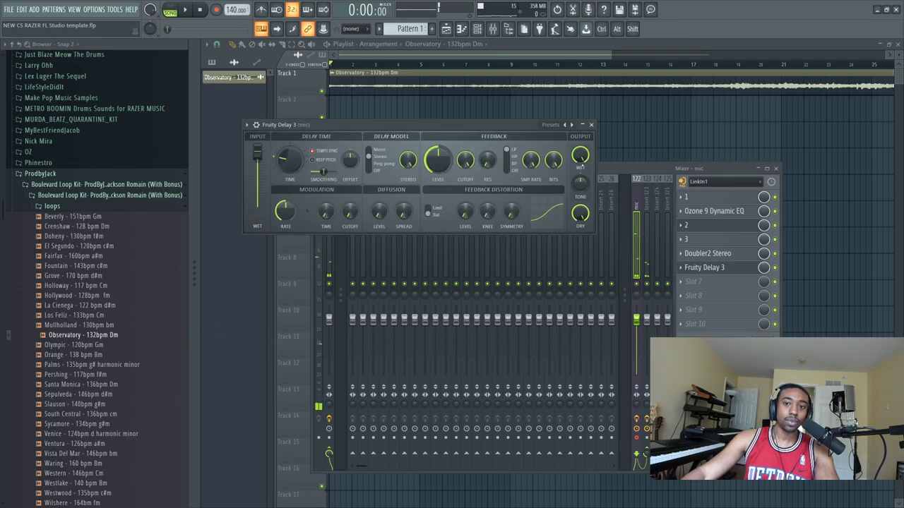
pyautogui.moveTo(580, 156); pyautogui.dragTo(580, 177)
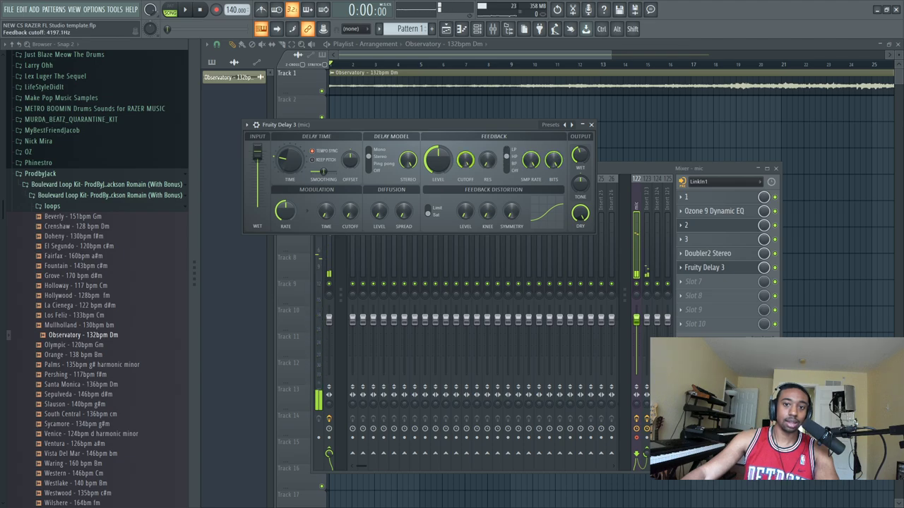
pyautogui.moveTo(465, 159); pyautogui.dragTo(466, 181)
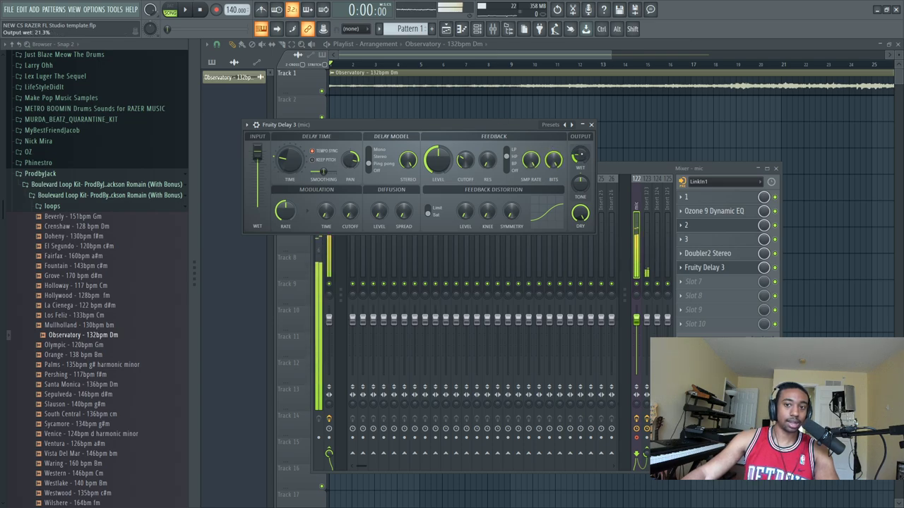
pyautogui.press('space')
# - Stop playback, lower the project tempo to 132 BPM, and play again
pyautogui.press('F12')
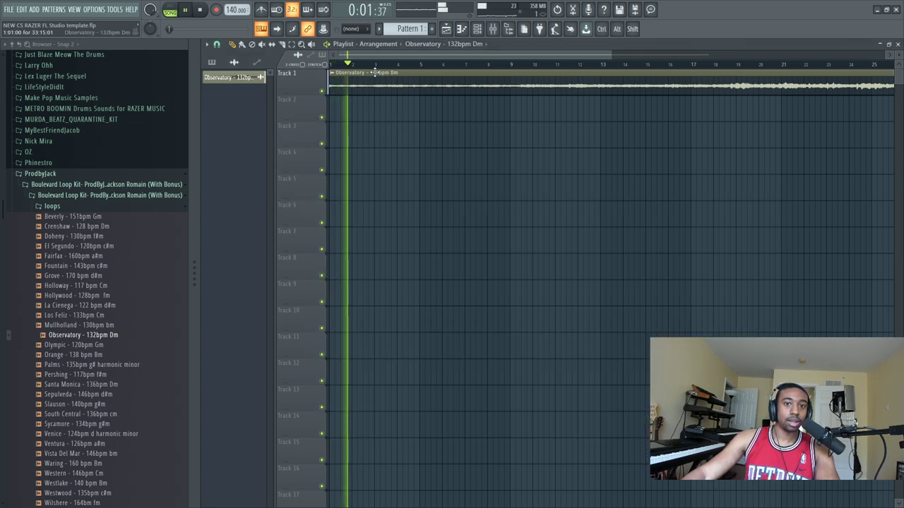
pyautogui.scroll(-3, 367, 66)
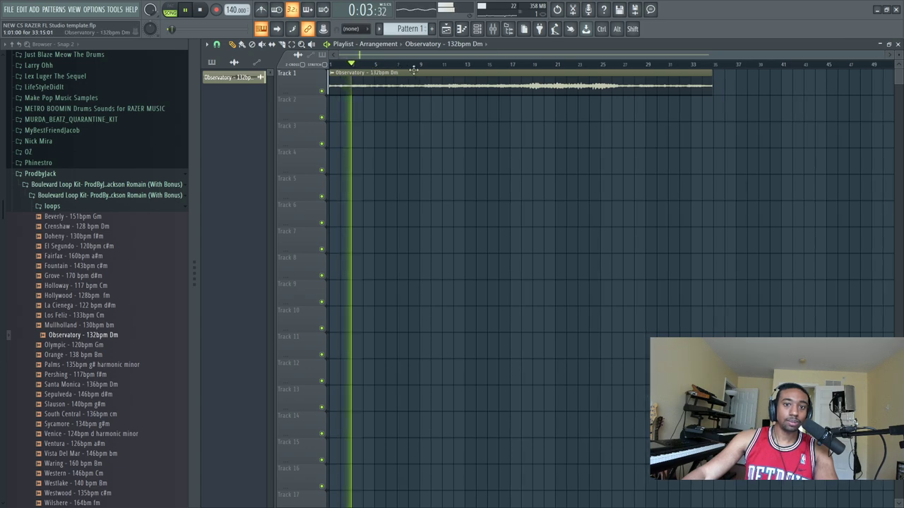
pyautogui.press('space')
pyautogui.hotkey('ctrl', 'a')
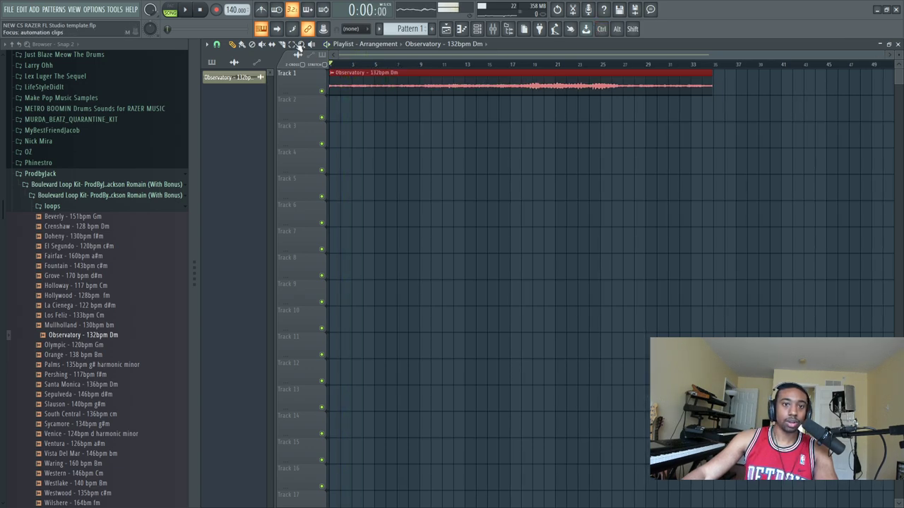
pyautogui.moveTo(236, 9); pyautogui.dragTo(236, 29)
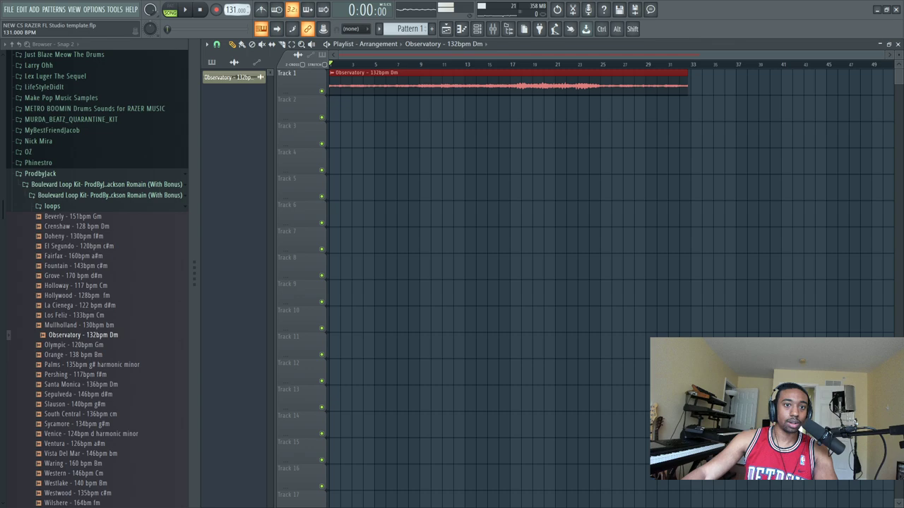
pyautogui.press('space')
# - Lower Auto-Tune's retune speed on the mic insert to 11 ms, with the SSL strip open
pyautogui.press('F9')
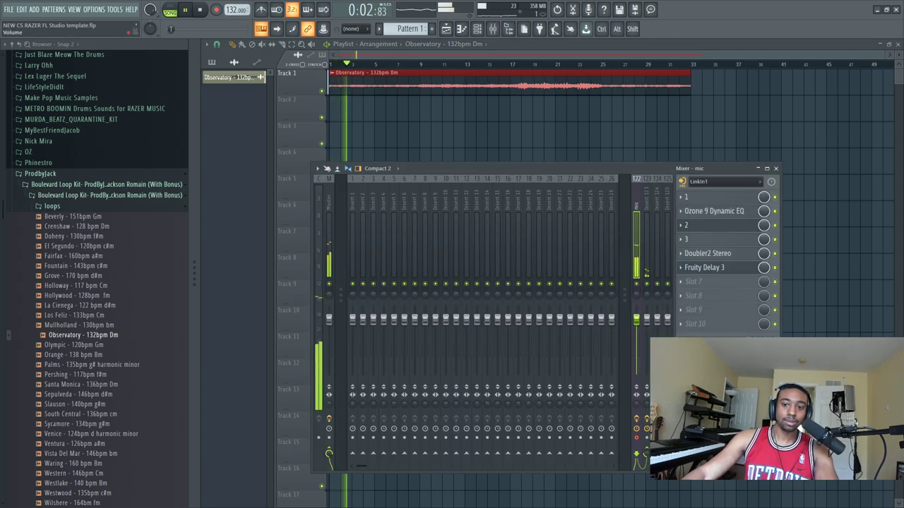
pyautogui.click(714, 226)
pyautogui.click(687, 239)
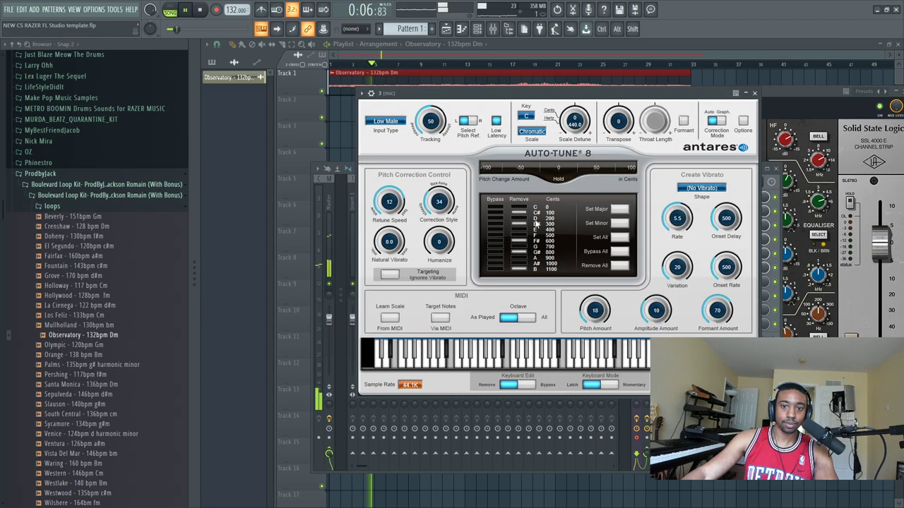
pyautogui.moveTo(403, 201)
pyautogui.mouseDown()
pyautogui.moveTo(404, 219)
pyautogui.moveTo(433, 201)
pyautogui.moveTo(390, 195)
pyautogui.mouseUp()
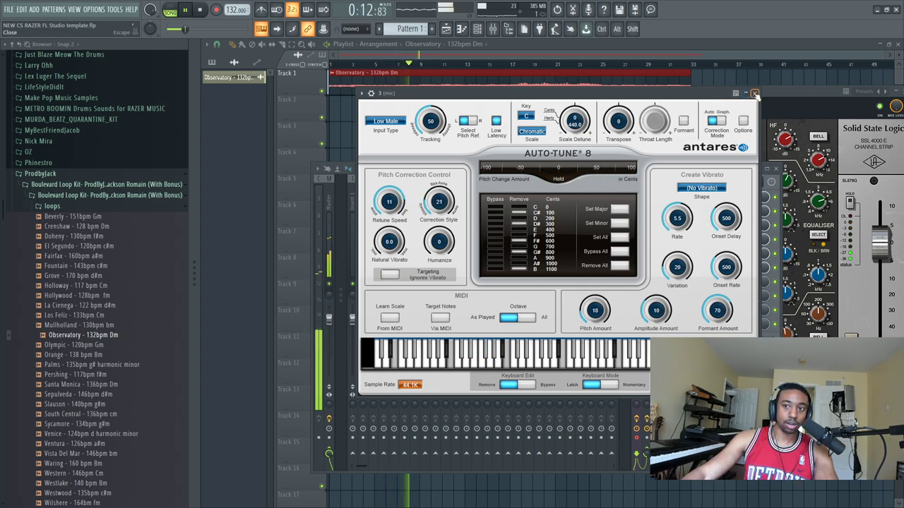
pyautogui.click(753, 94)
pyautogui.moveTo(812, 75); pyautogui.dragTo(622, 76)
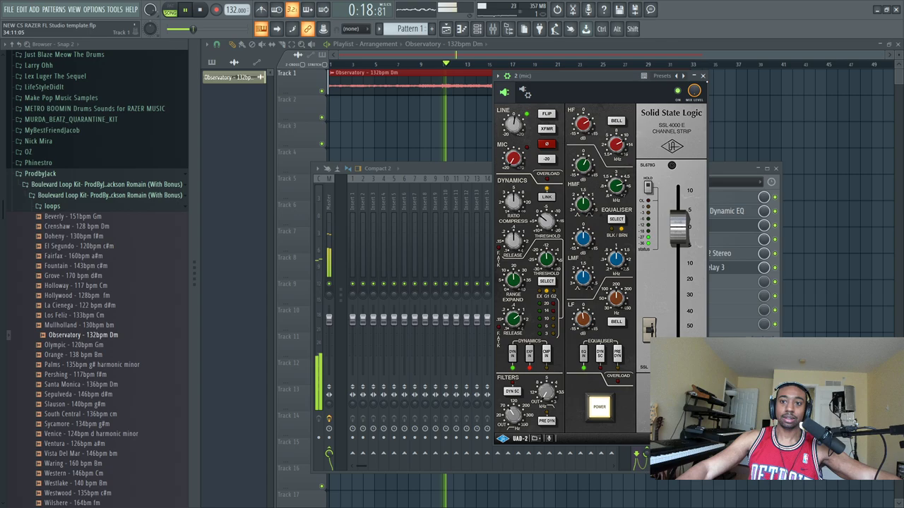
# - Close the SSL strip, stop playback, and turn down Fruity Delay 3's wet output
pyautogui.click(727, 225)
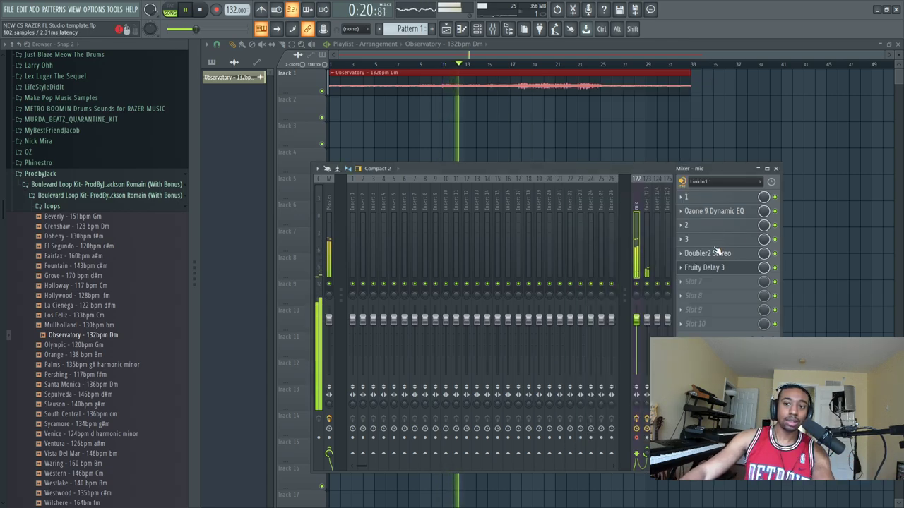
pyautogui.press('space')
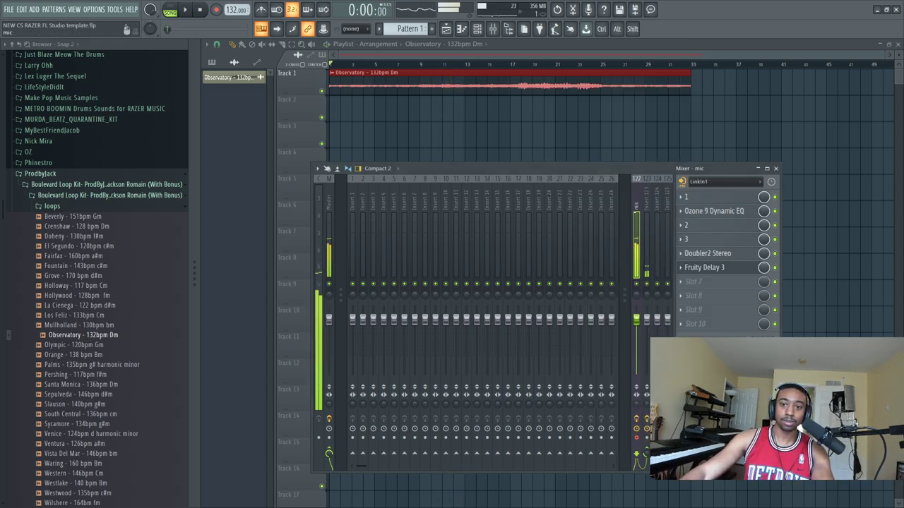
pyautogui.click(724, 270)
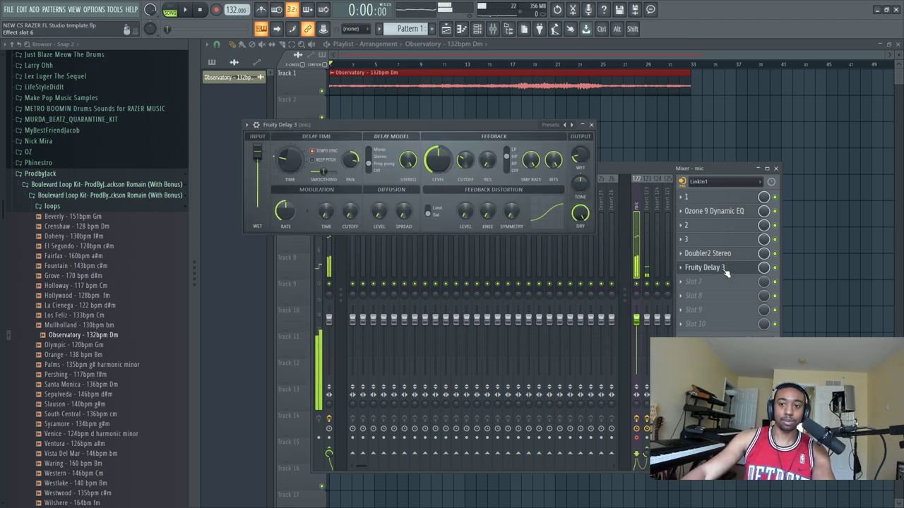
pyautogui.moveTo(579, 155); pyautogui.dragTo(579, 161)
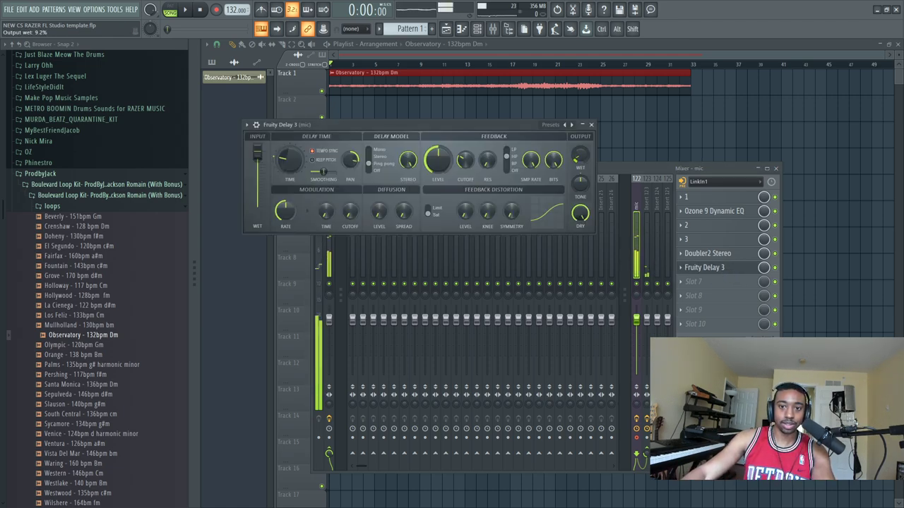
pyautogui.click(591, 125)
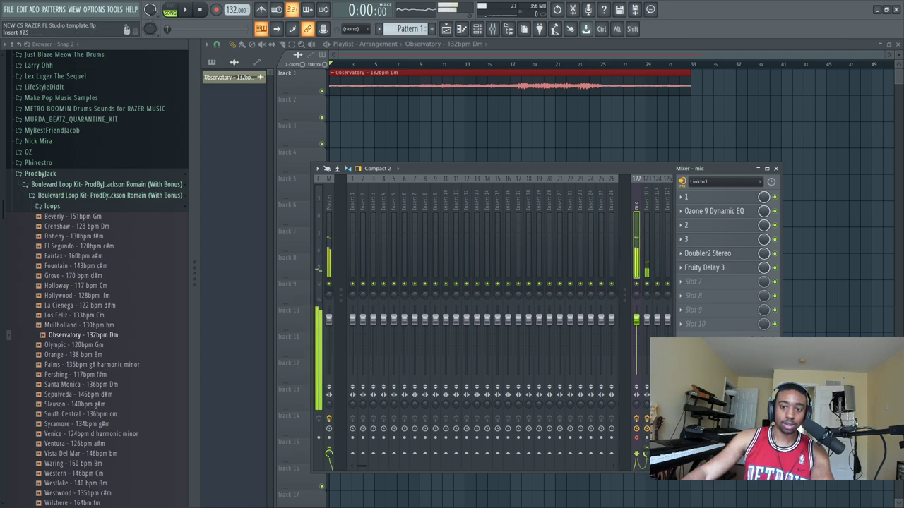
# - Set the SSL compressor to fast attack with CMP IN engaged, preview, and arm the mic insert
pyautogui.click(716, 238)
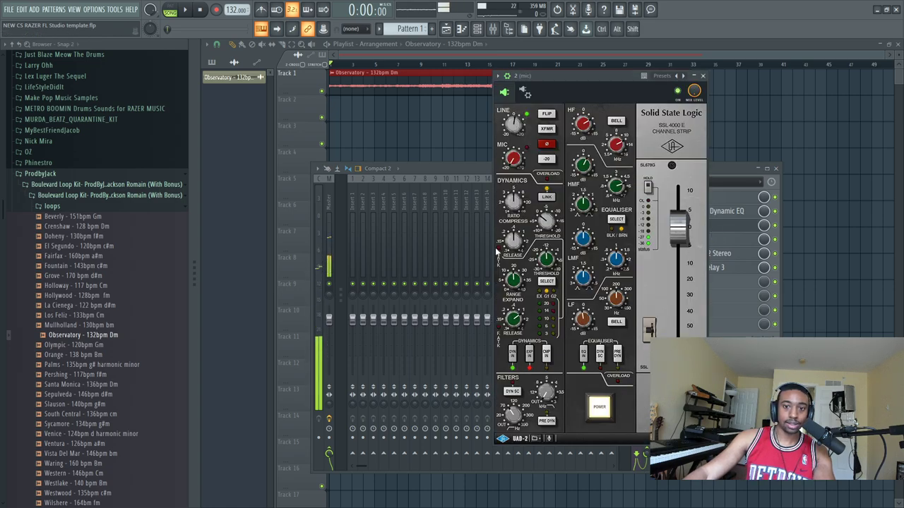
pyautogui.click(500, 247)
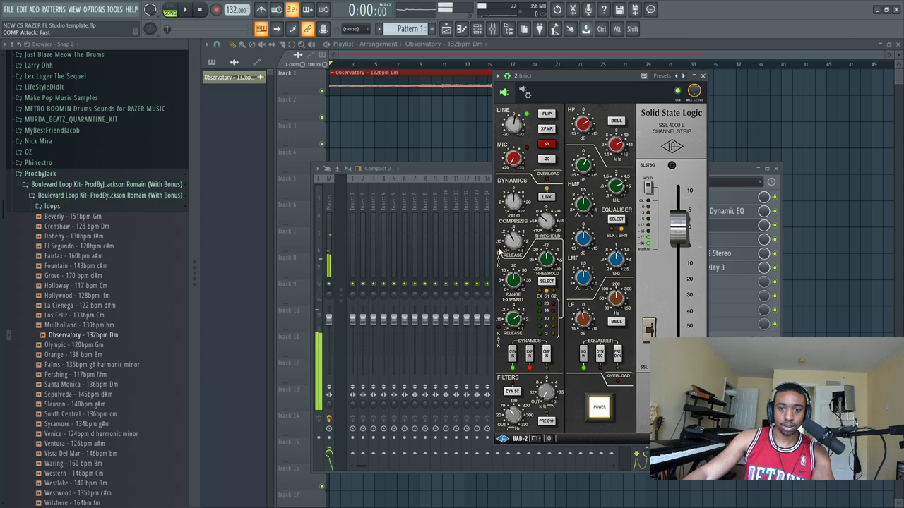
pyautogui.click(545, 355)
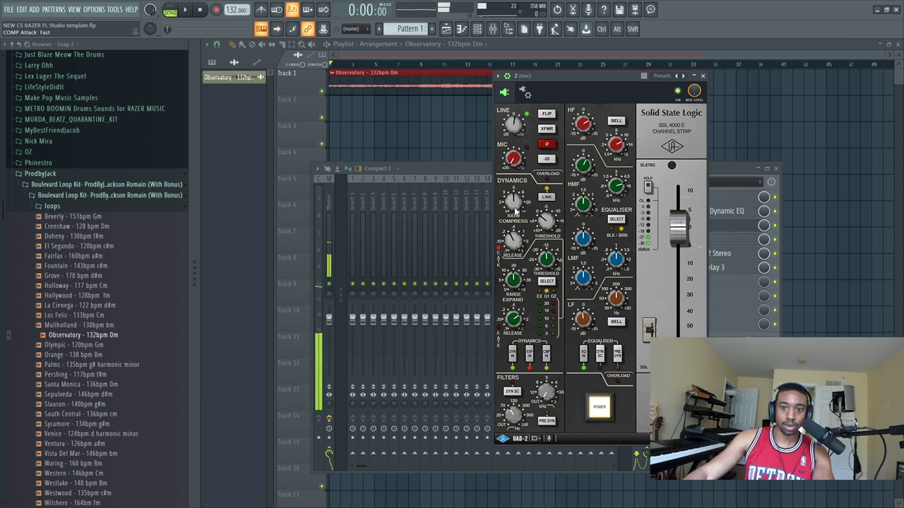
pyautogui.press('space')
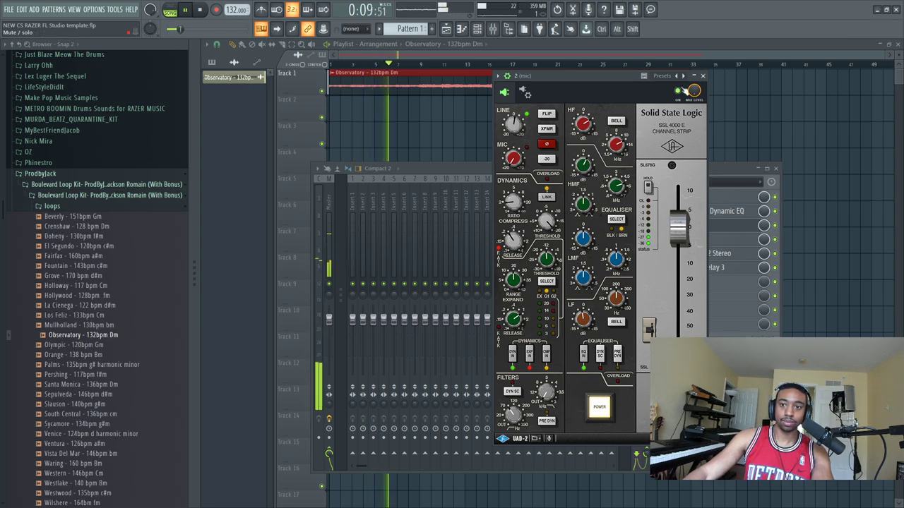
pyautogui.click(702, 75)
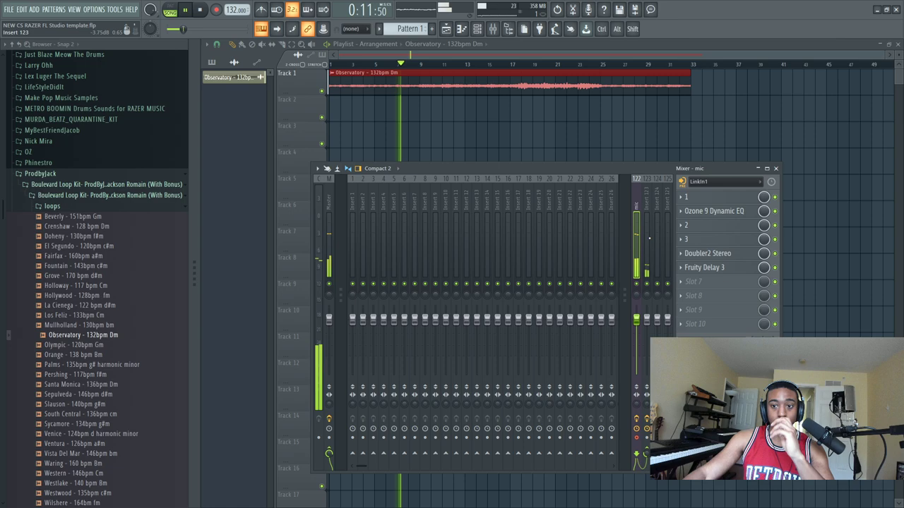
pyautogui.press('space')
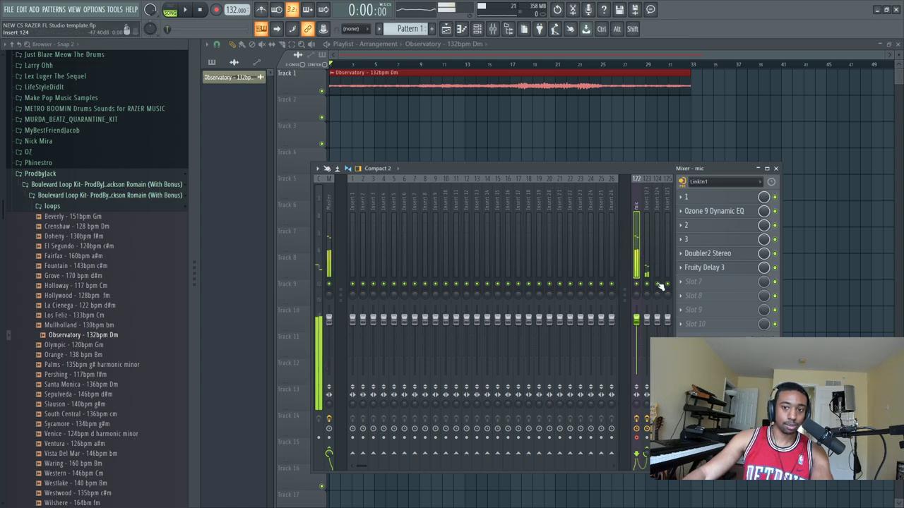
pyautogui.click(637, 438)
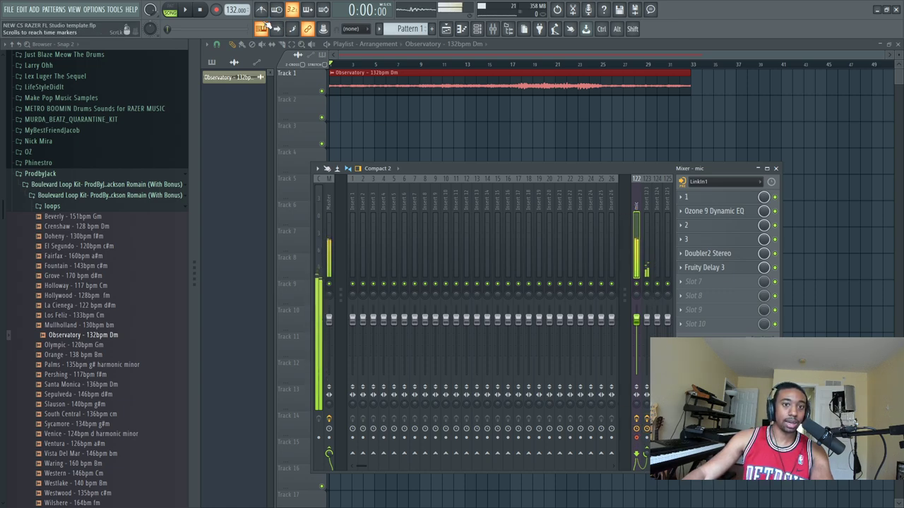
# - Record a vocal take as an audio clip on Track 2, reaching about bar 17
pyautogui.press('r')
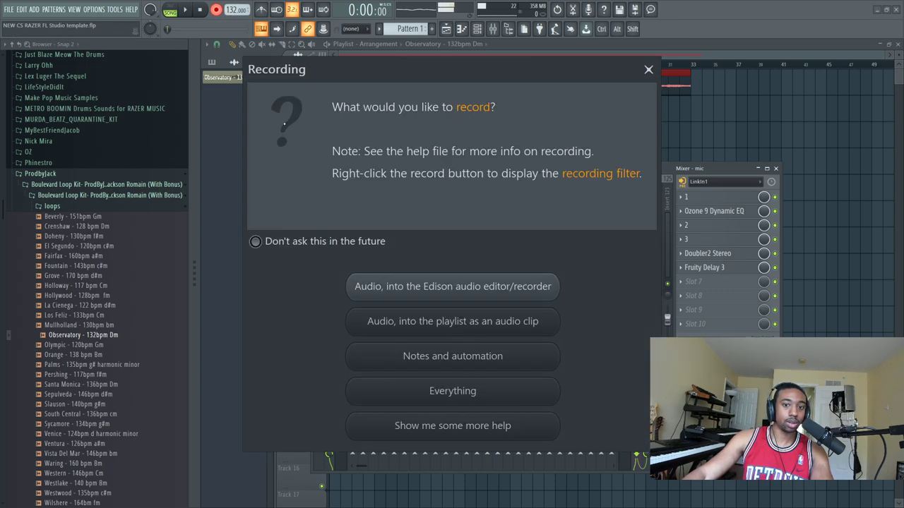
pyautogui.click(502, 325)
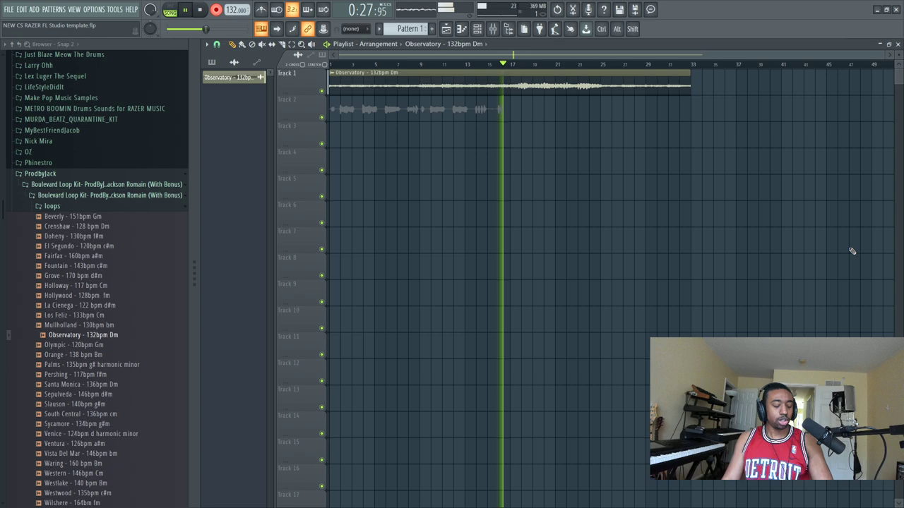
# - Stop recording the vocal take and bring up the mixer
pyautogui.press('space')
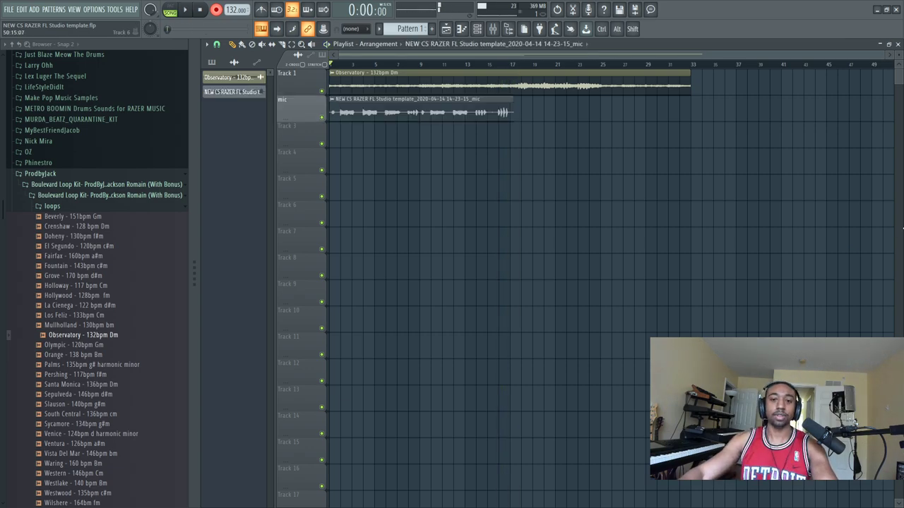
pyautogui.click(477, 29)
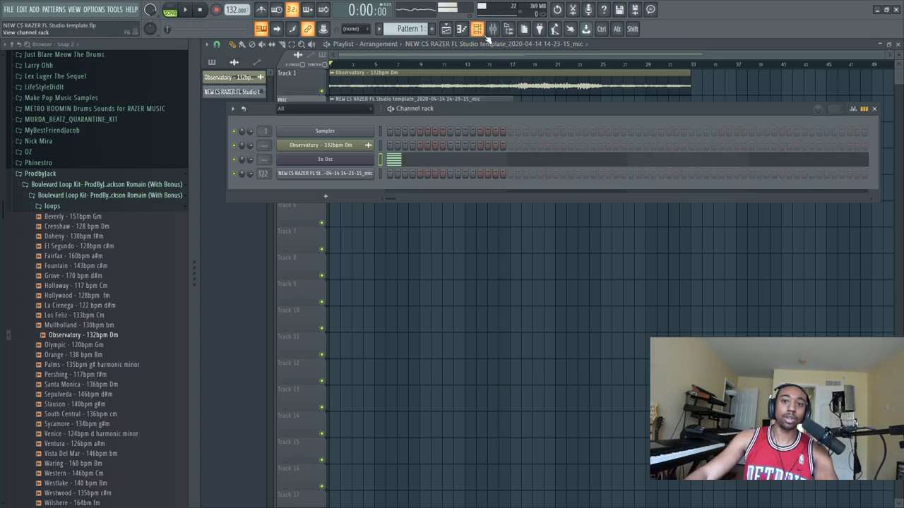
pyautogui.click(492, 29)
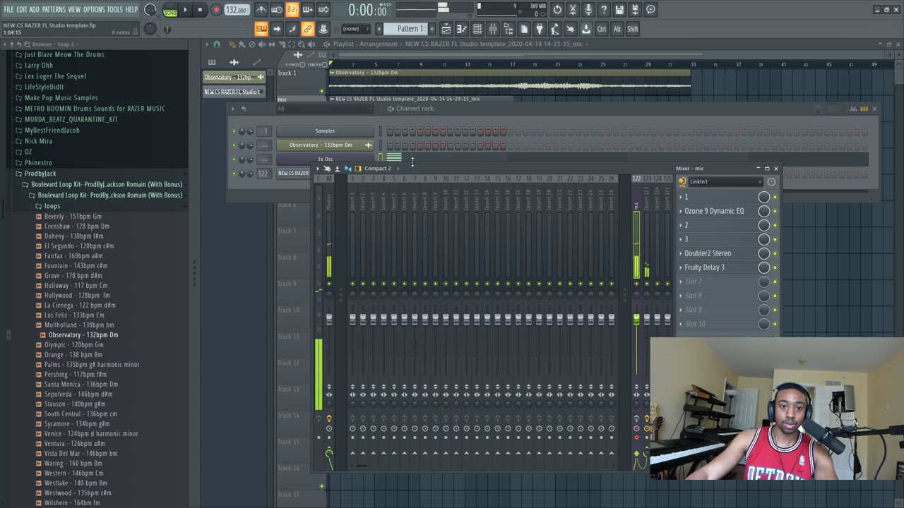
# - Save the mic insert's track state onto Insert 10, then compare it with the original insert
pyautogui.rightClick(636, 211)
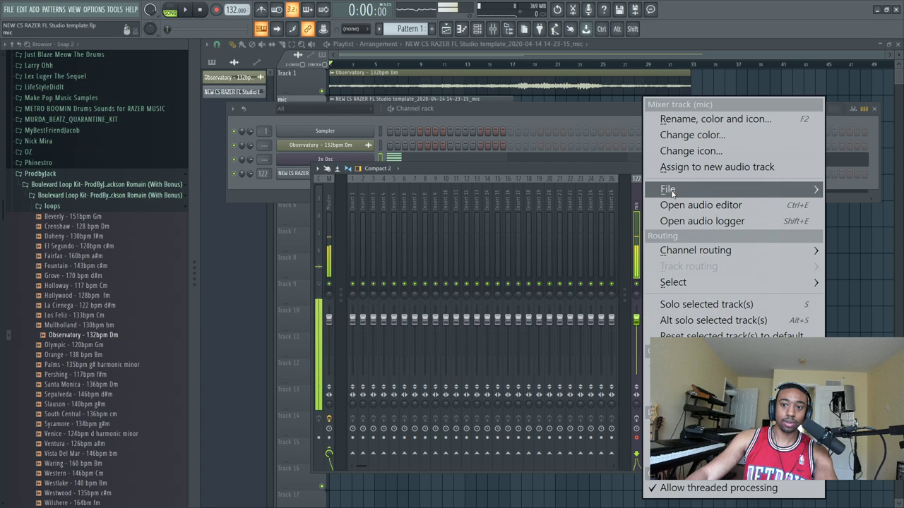
pyautogui.moveTo(668, 189)
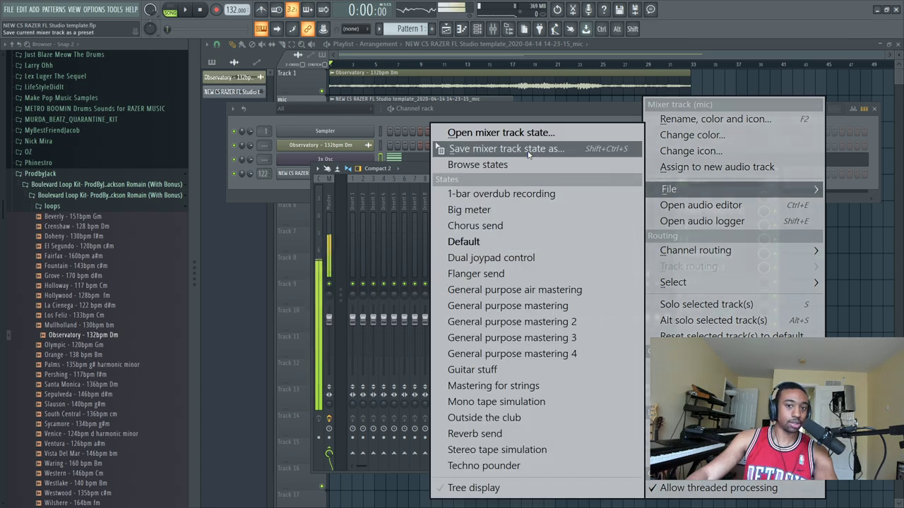
pyautogui.moveTo(528, 154); pyautogui.dragTo(444, 202)
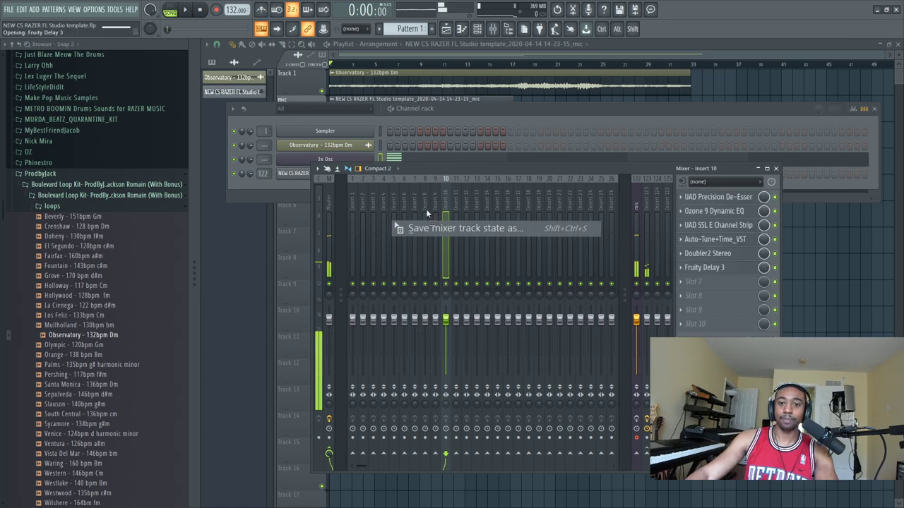
pyautogui.click(636, 211)
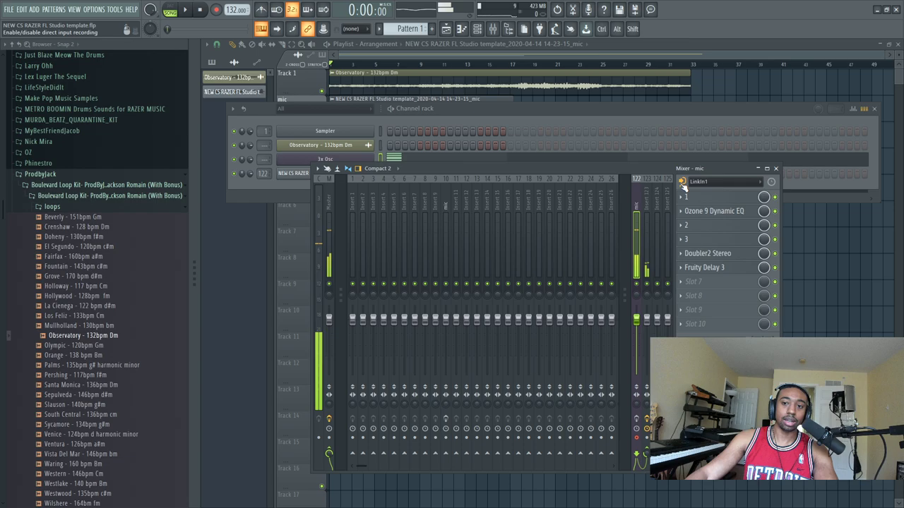
pyautogui.click(446, 226)
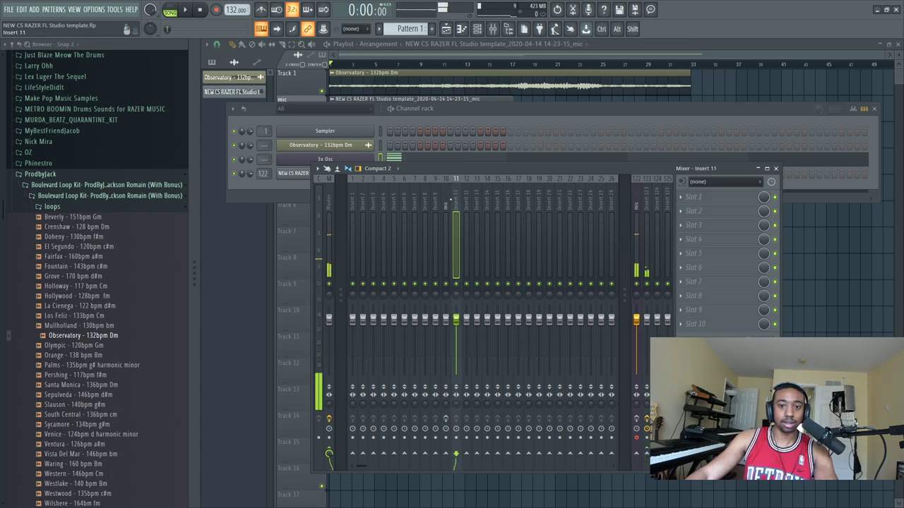
# - Play the song briefly, then change the mic channel's mixer track from 5 to 10 in the Channel rack
pyautogui.press('F5')
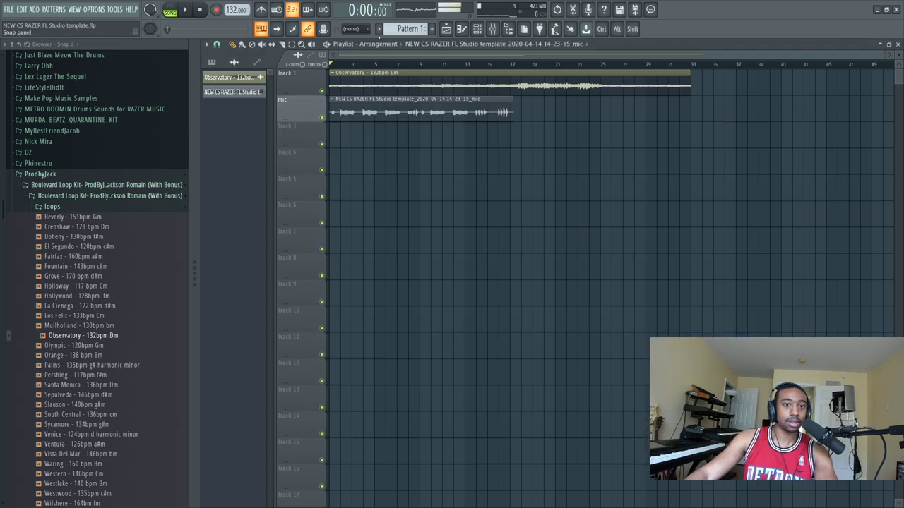
pyautogui.click(493, 29)
pyautogui.press('space')
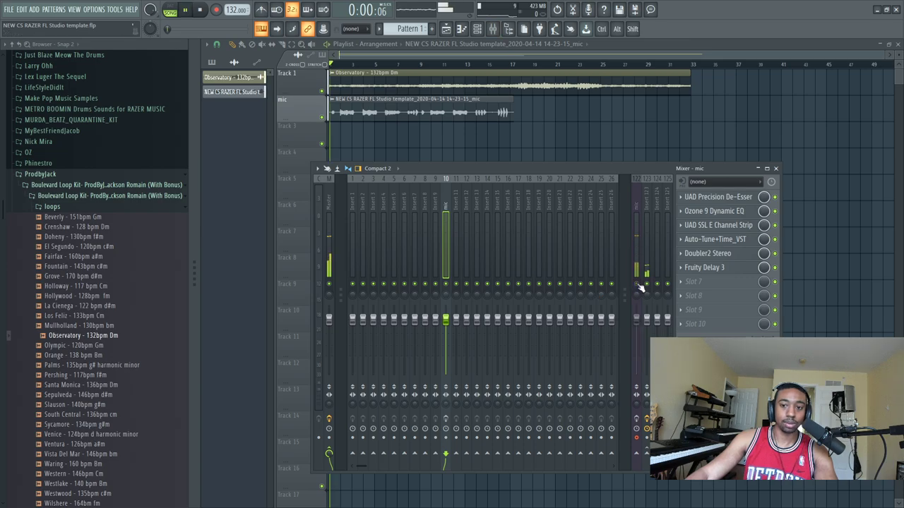
pyautogui.press('space')
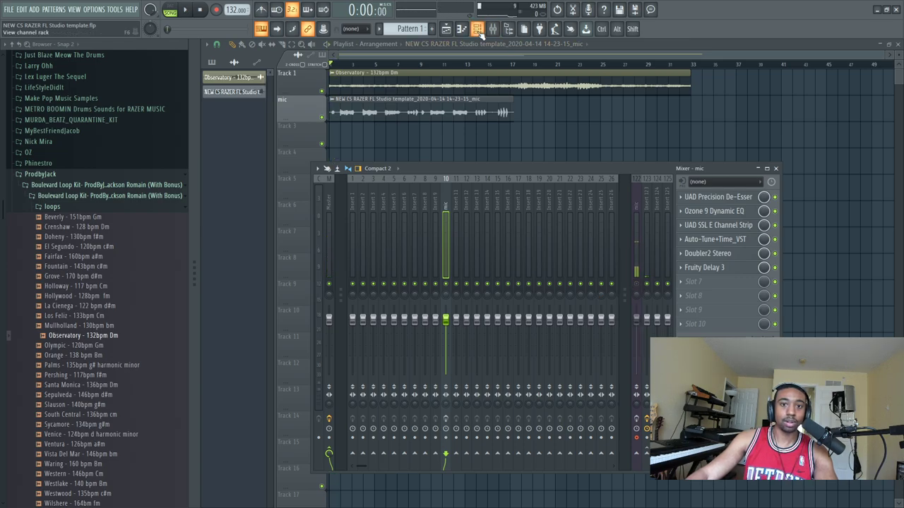
pyautogui.click(478, 29)
pyautogui.rightClick(266, 172)
pyautogui.click(266, 173)
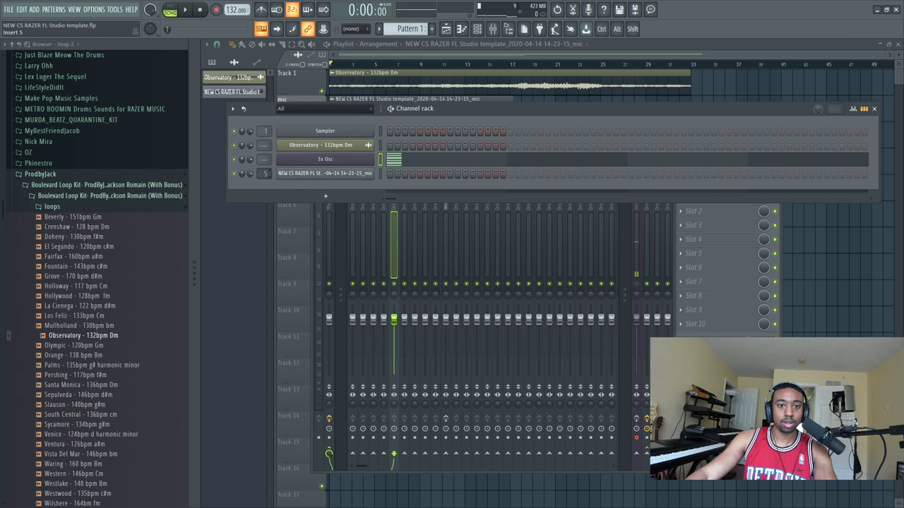
# - Play the rerouted vocal while viewing insert 122's LinkIn1 chain, then stop
pyautogui.scroll(5, 265, 173)
pyautogui.press('space')
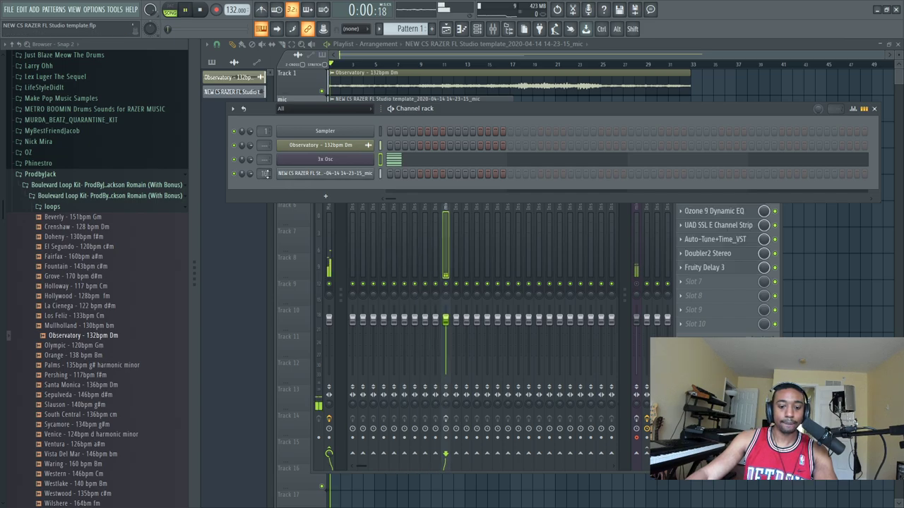
pyautogui.click(837, 294)
pyautogui.click(497, 34)
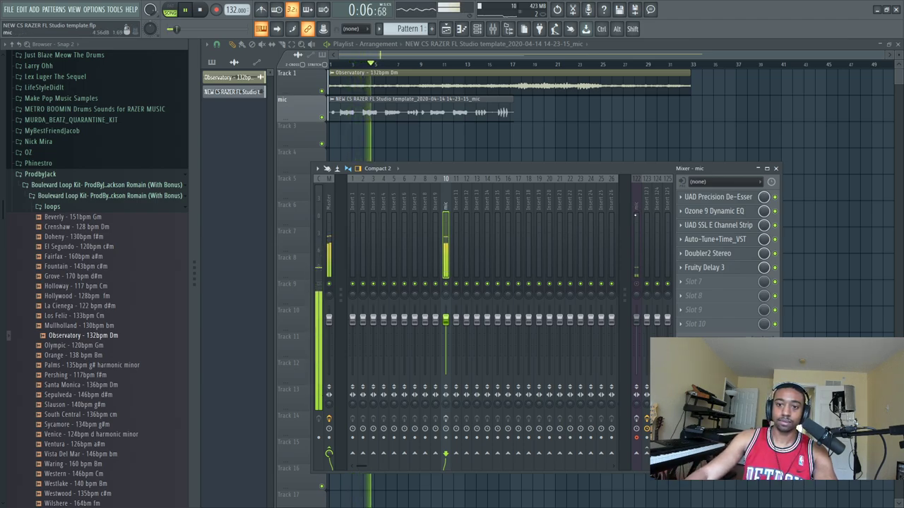
pyautogui.click(636, 283)
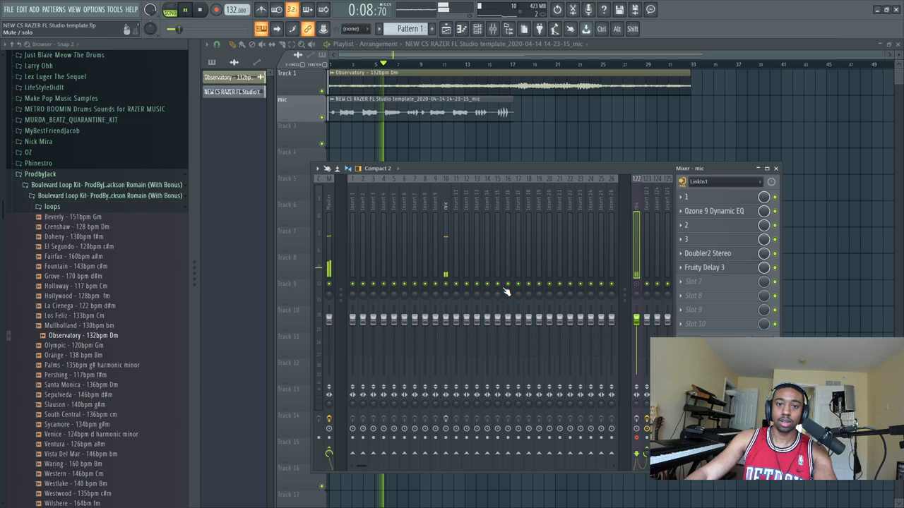
pyautogui.press('space')
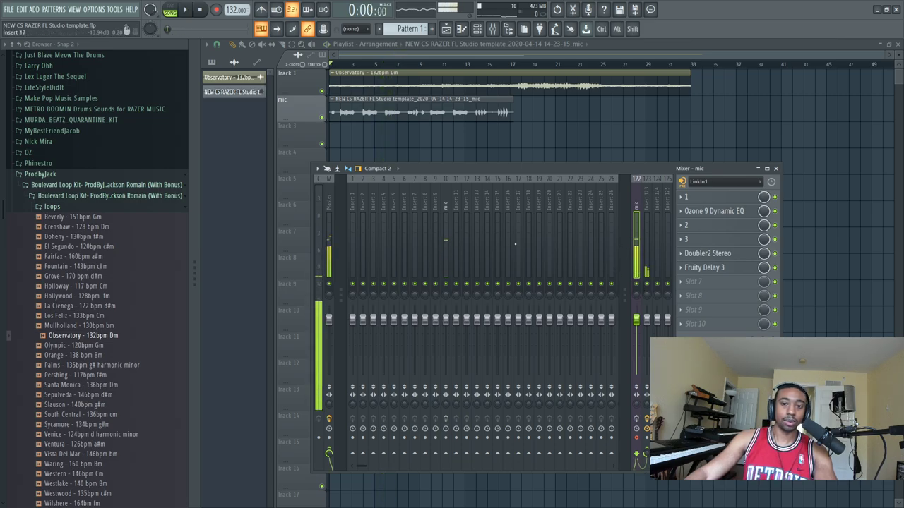
# - Play the vocal through Insert 10's De-Esser to Fruity Delay 3 chain, then hide the browser
pyautogui.click(449, 220)
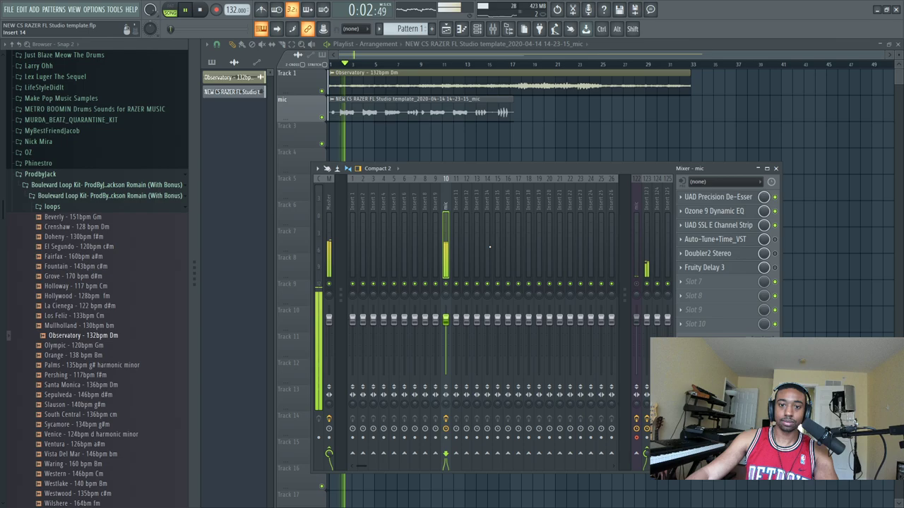
pyautogui.press('F9')
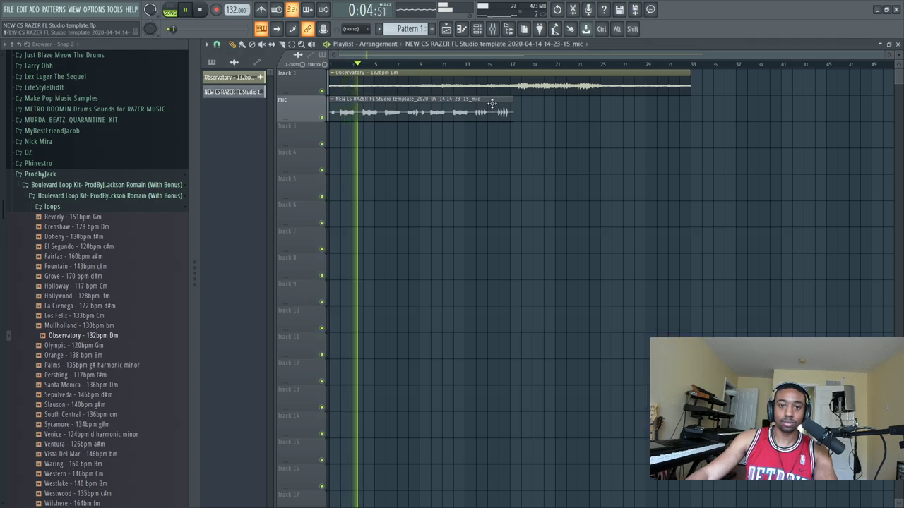
pyautogui.click(494, 31)
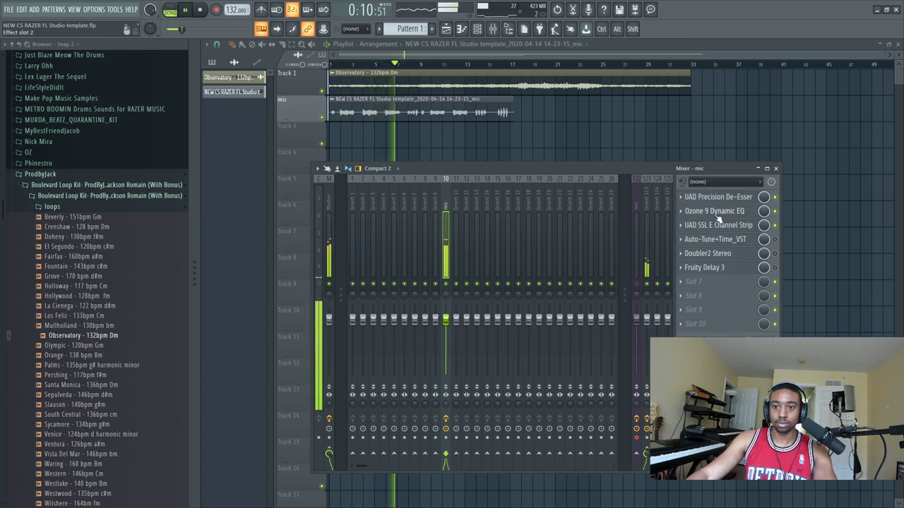
pyautogui.press('space')
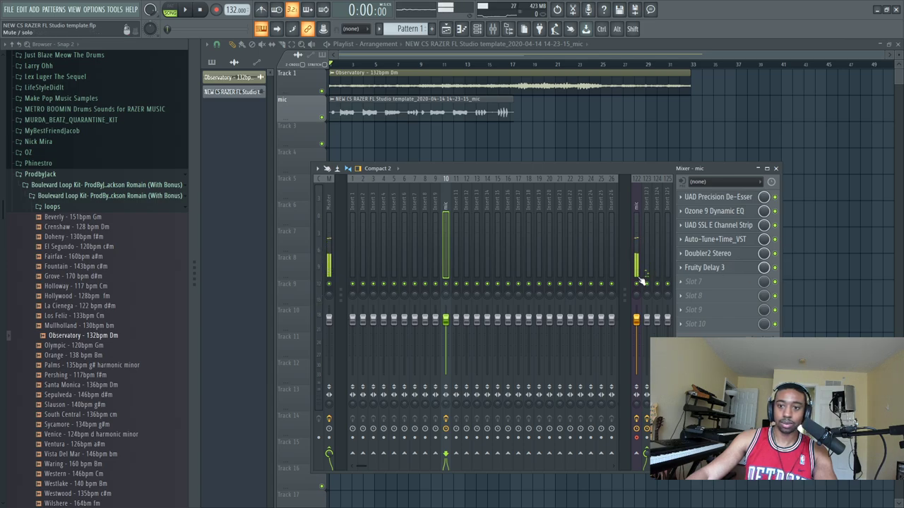
pyautogui.press('space')
pyautogui.press('F9')
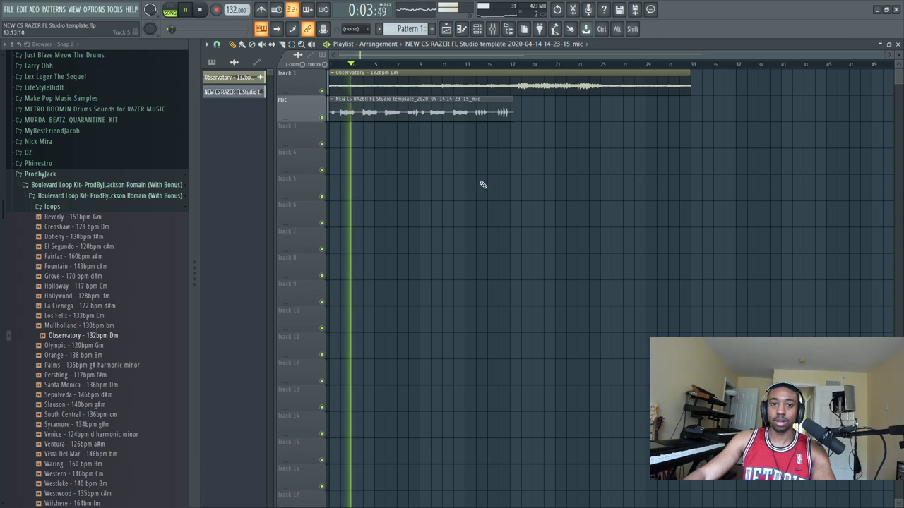
pyautogui.click(510, 31)
# - Shift the mixer left and compare insert 122's LinkIn1 chain during playback, then stop
pyautogui.click(492, 29)
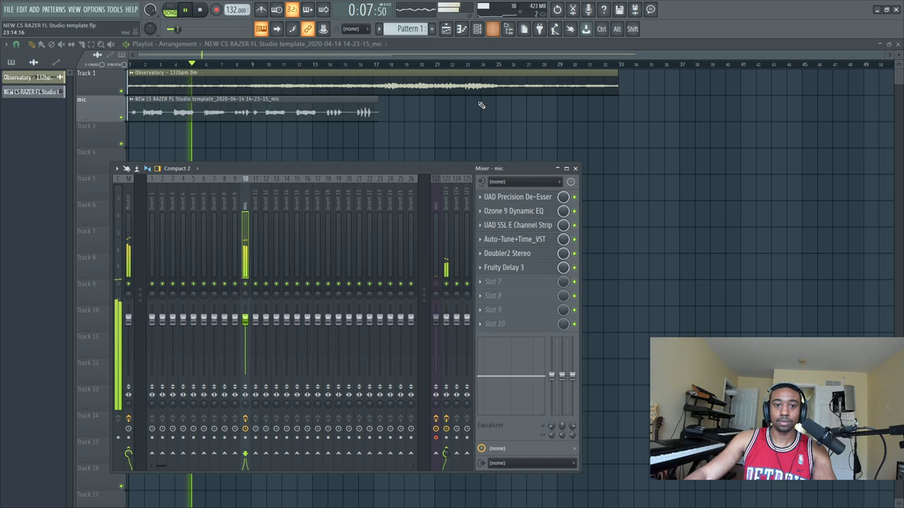
pyautogui.moveTo(480, 168); pyautogui.dragTo(458, 169)
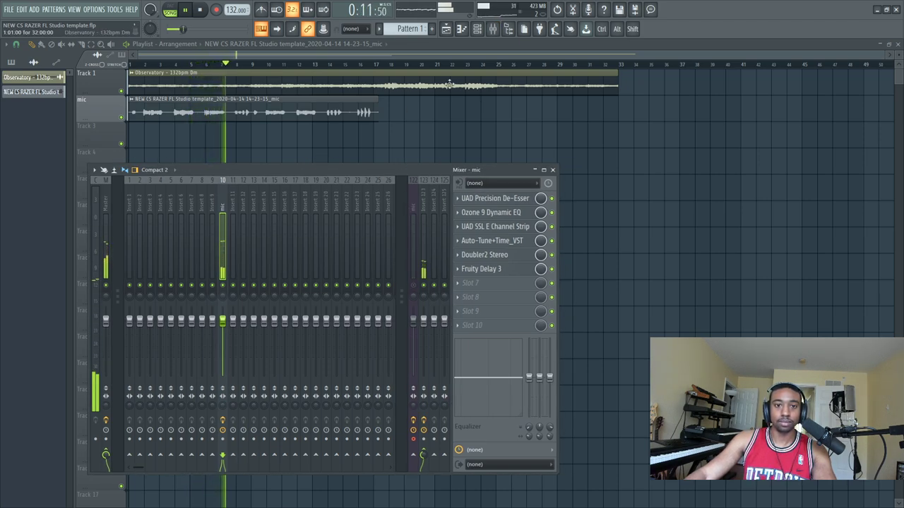
pyautogui.press('F6')
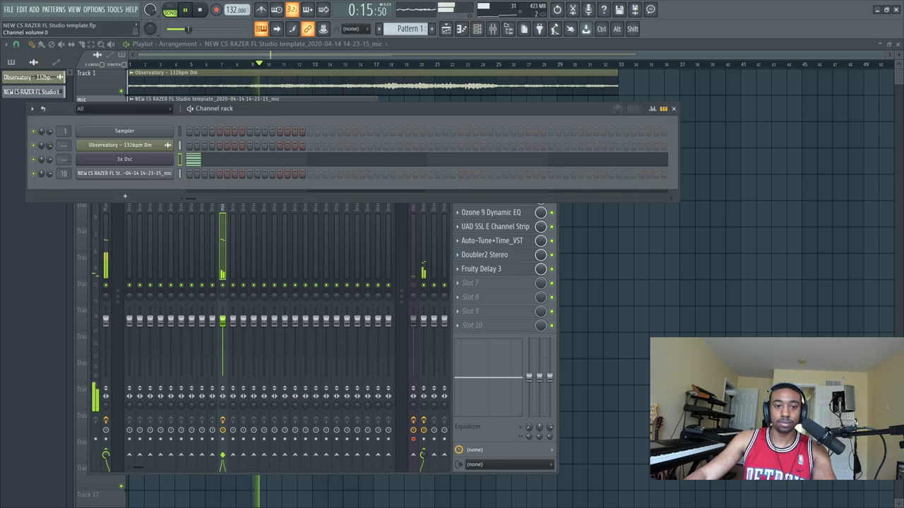
pyautogui.press('F12')
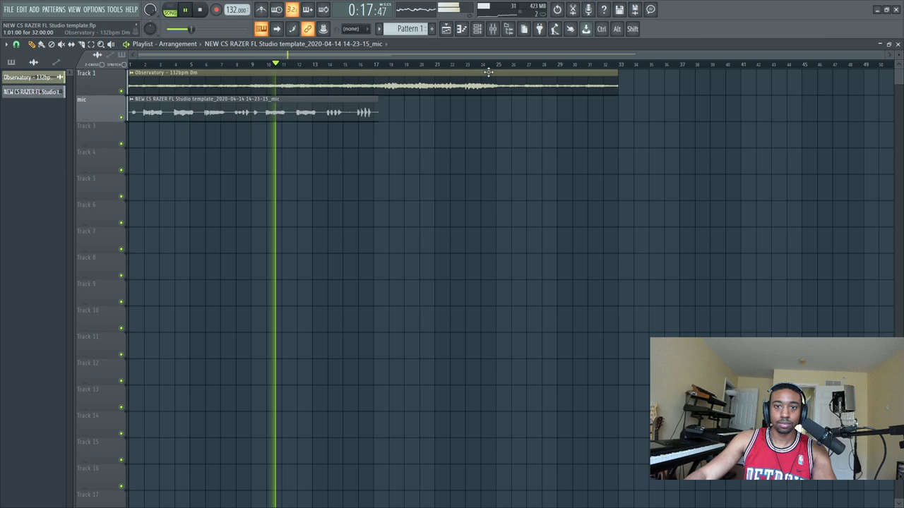
pyautogui.click(500, 29)
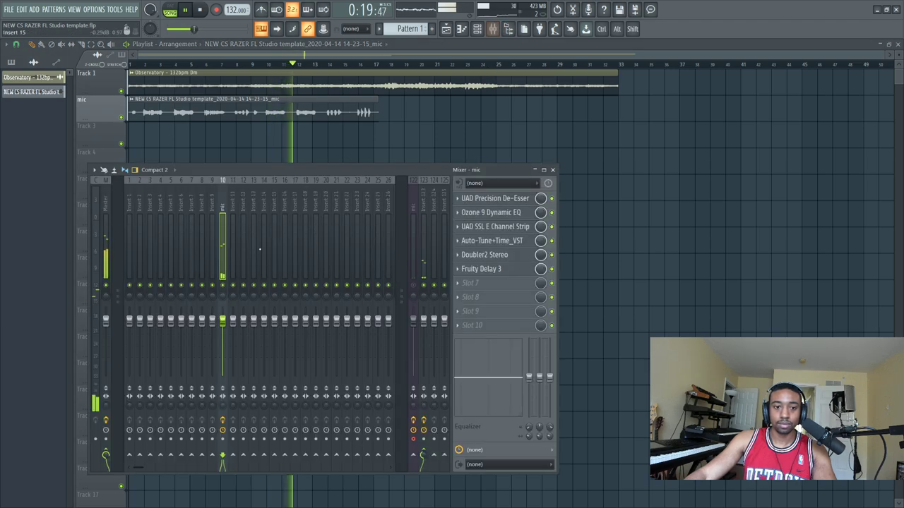
pyautogui.click(477, 29)
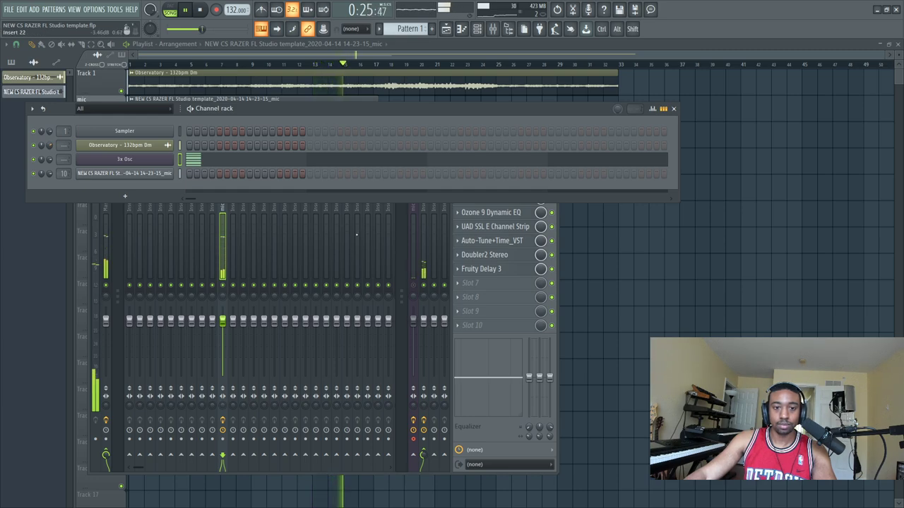
pyautogui.click(414, 229)
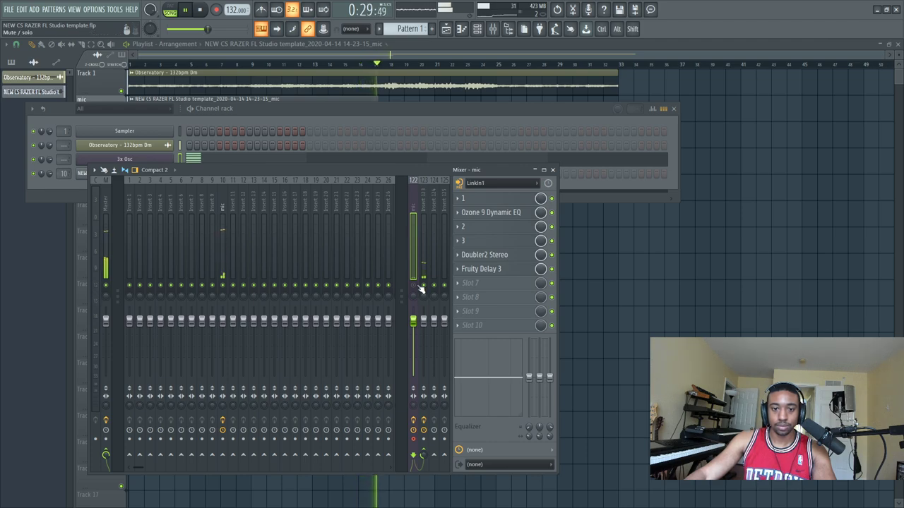
pyautogui.press('space')
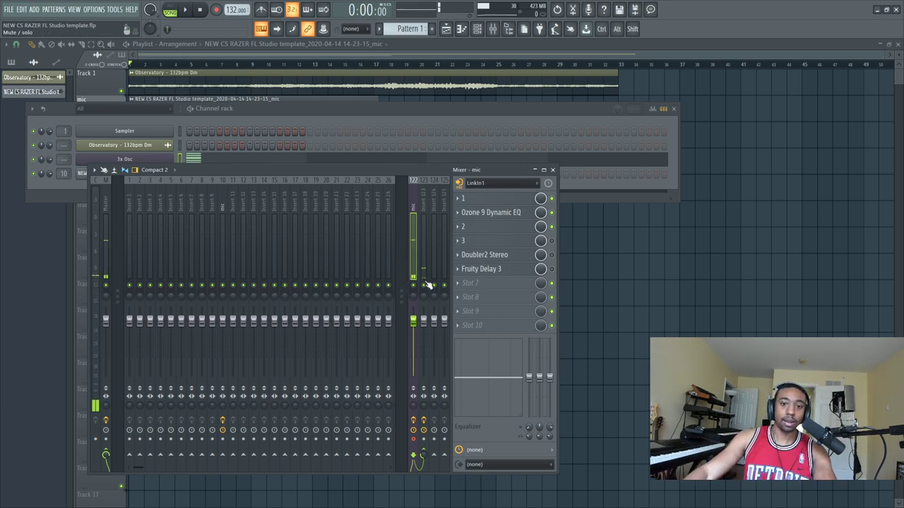
# - Replay the vocal, select Insert 10's De-Esser to Fruity Delay 3 chain, then hide and reopen the mixer
pyautogui.press('space')
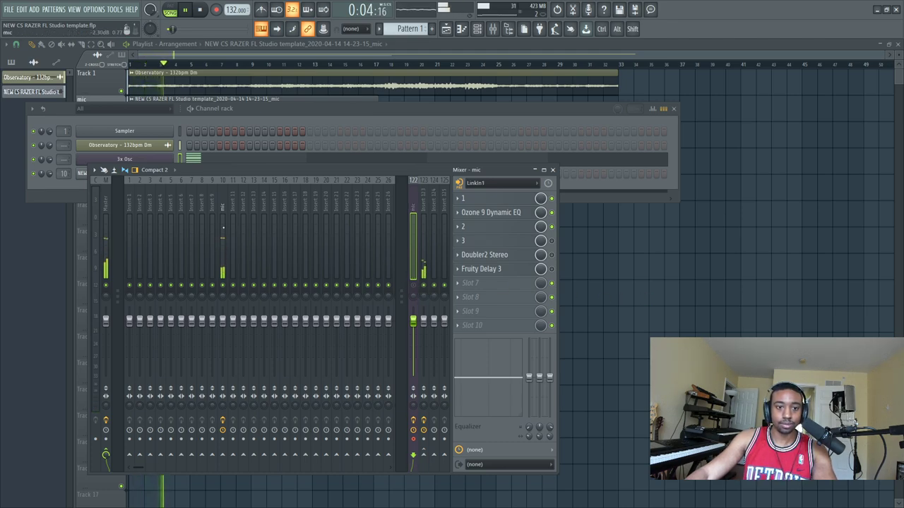
pyautogui.click(222, 322)
pyautogui.press('F12')
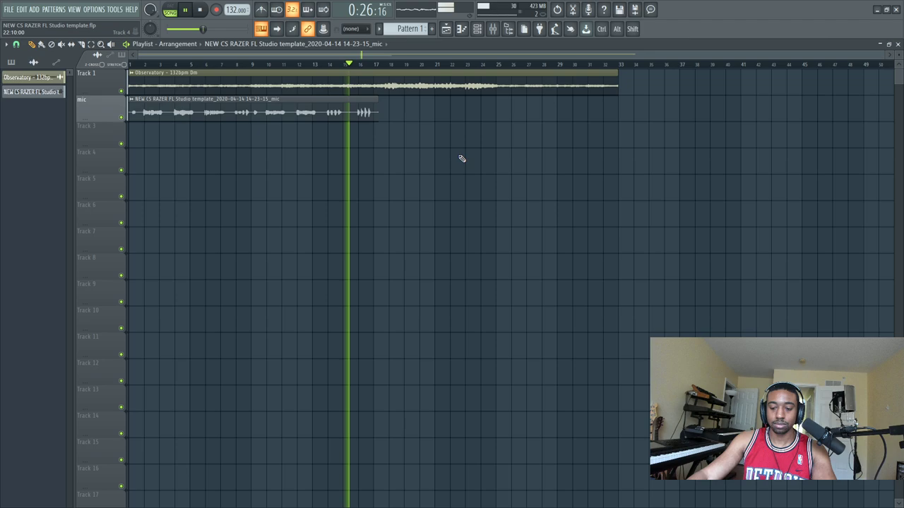
pyautogui.click(492, 29)
# - Stop playback and close the mixer with F9, leaving the Observatory loop and vocal take
pyautogui.press('space')
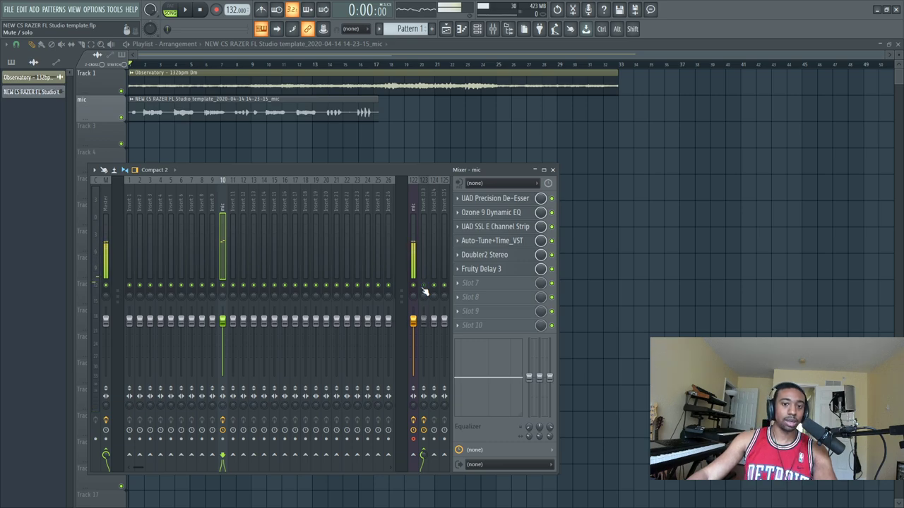
pyautogui.press('F9')
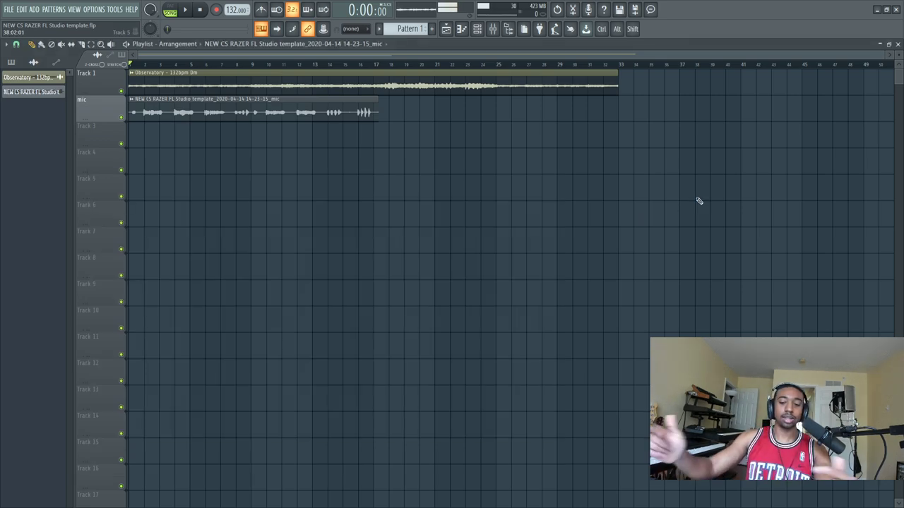